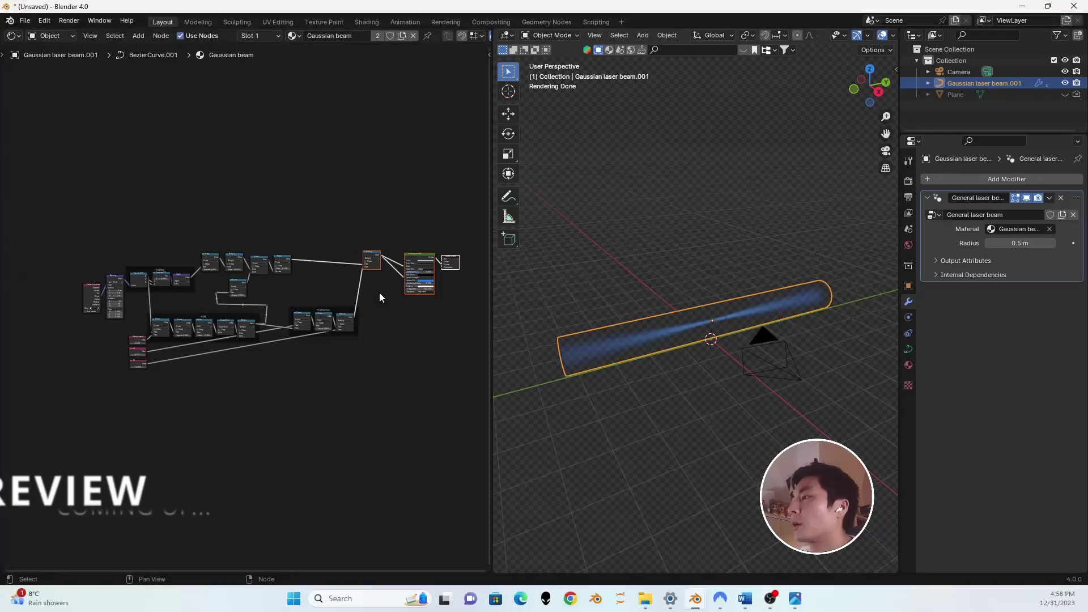
Step: Adjust the Rayleigh length value in the Gaussian beam material's node setup
{"action": "scroll", "coordinate": [701, 390], "scroll_direction": "up", "scroll_amount": 2}
{"action": "middle_click_drag", "start_coordinate": [702, 390], "coordinate": [704, 345]}
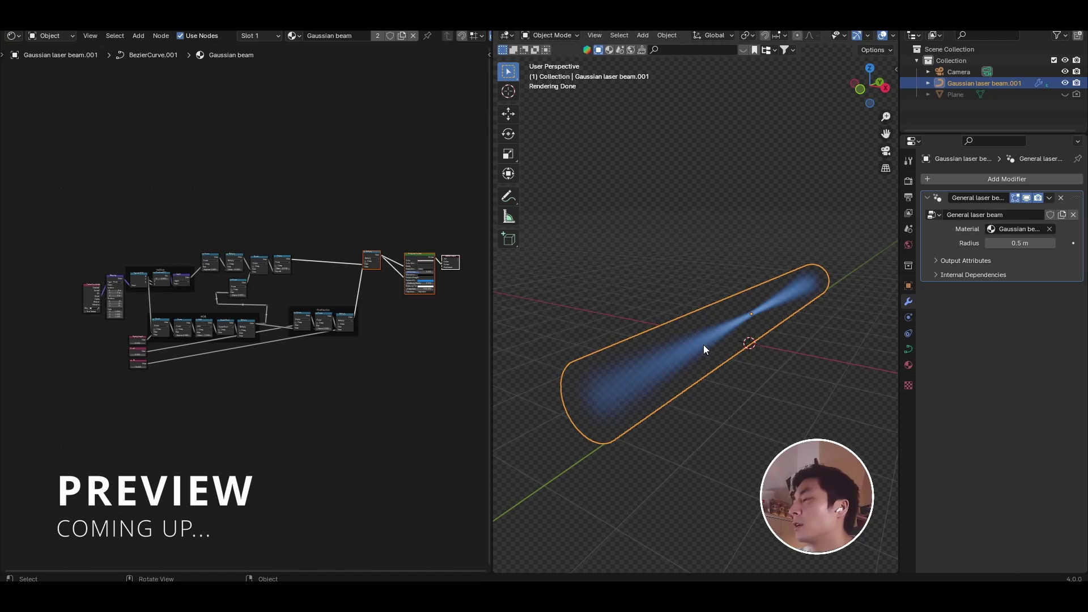
{"action": "scroll", "coordinate": [703, 343], "scroll_direction": "up", "scroll_amount": 2}
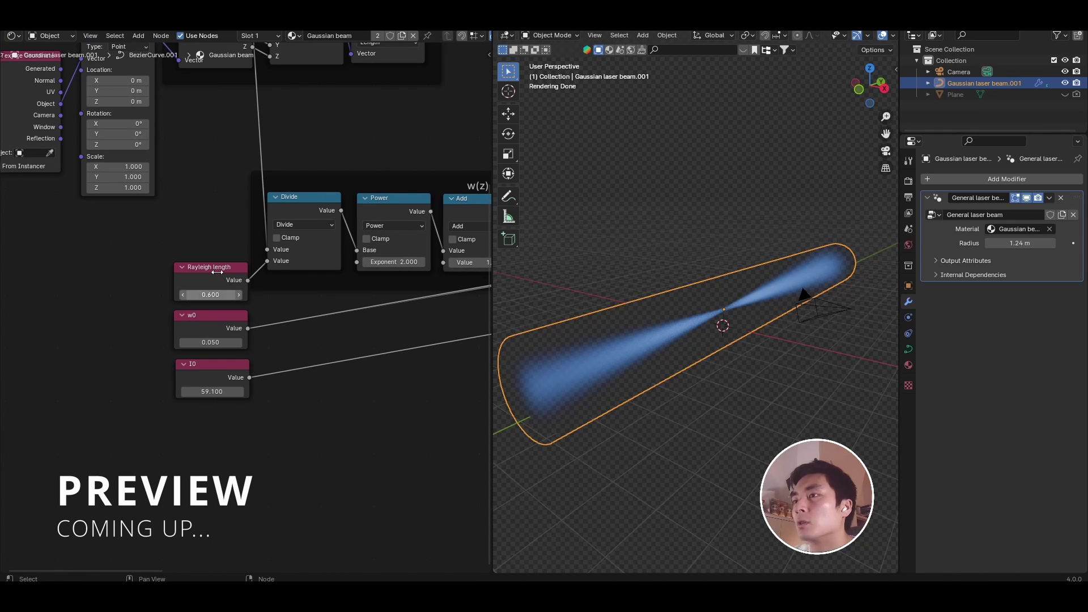
{"action": "left_click_drag", "start_coordinate": [217, 294], "coordinate": [194, 295]}
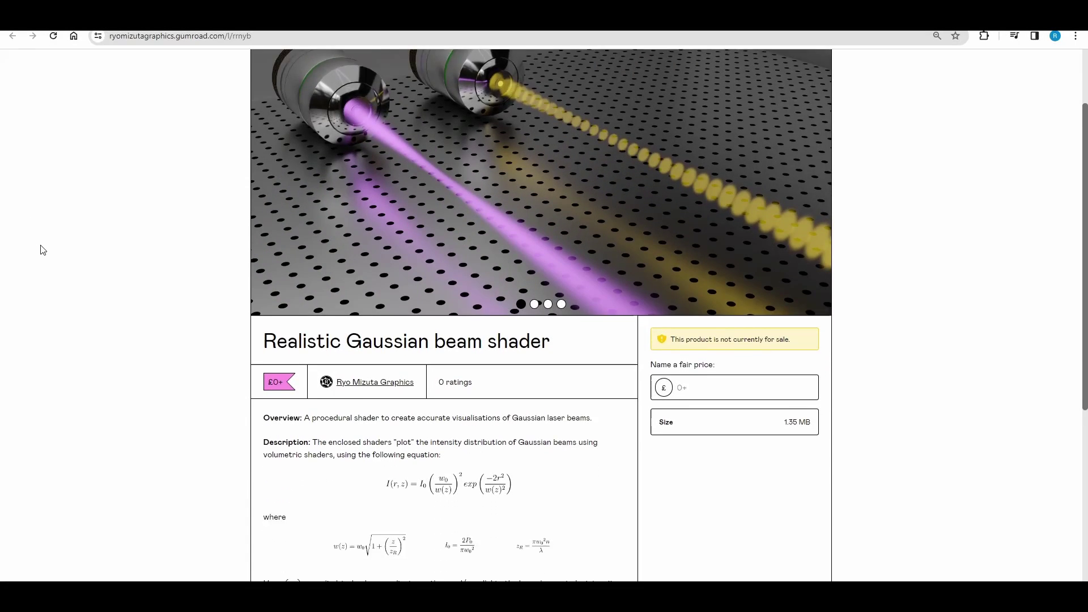
{"action": "scroll", "coordinate": [43, 250], "scroll_direction": "down", "scroll_amount": 5}
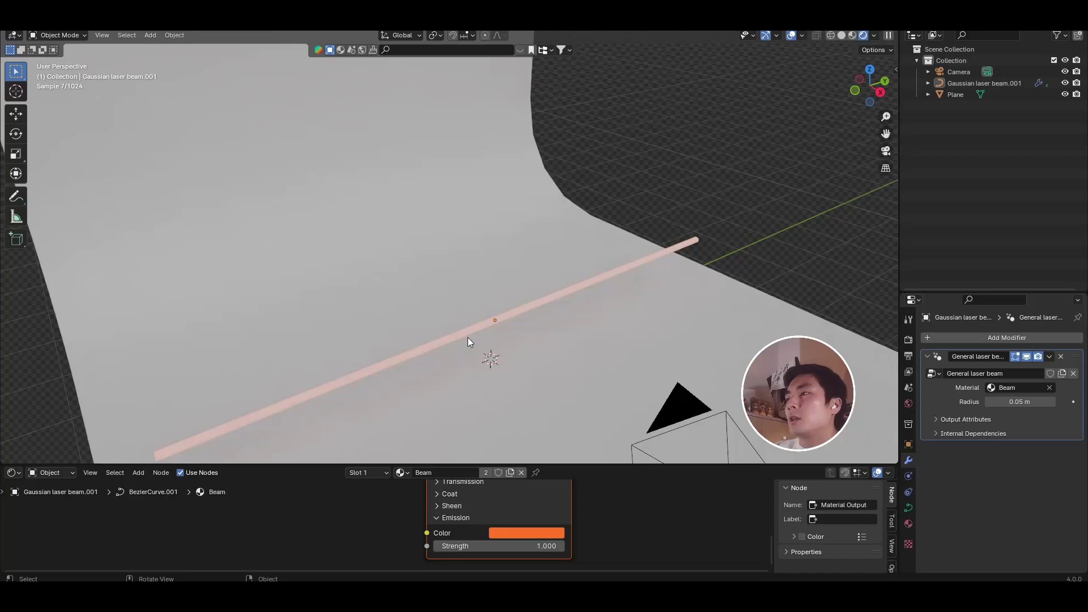
Step: Select the laser beam curve and show the render settings in an enlarged properties editor
{"action": "left_click", "coordinate": [468, 337]}
{"action": "scroll", "coordinate": [467, 339], "scroll_direction": "down", "scroll_amount": 2}
{"action": "middle_click_drag", "start_coordinate": [468, 342], "coordinate": [485, 321], "text": "shift"}
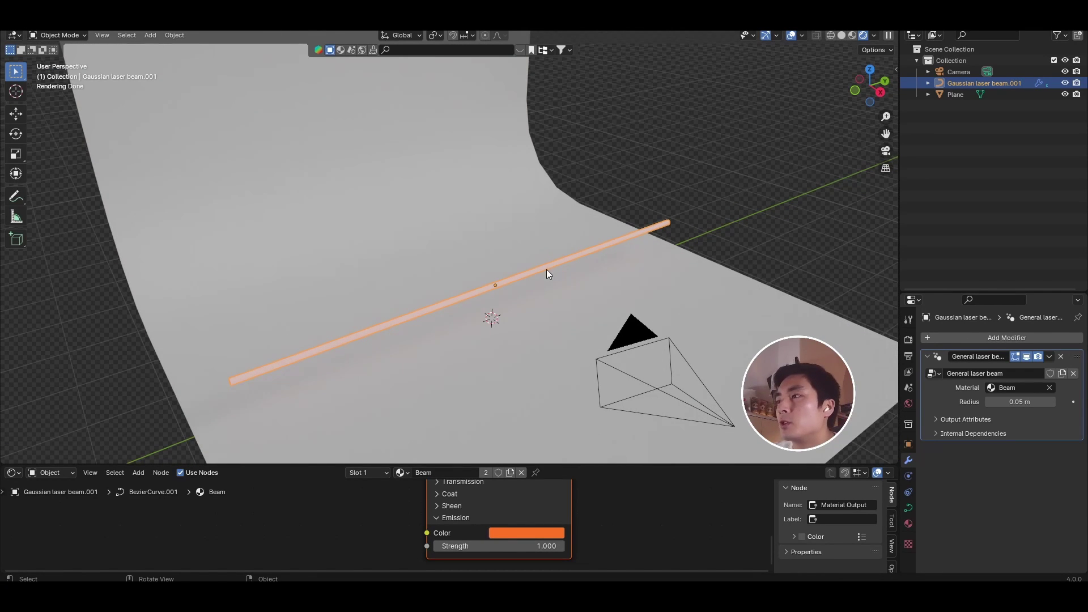
{"action": "mouse_move", "coordinate": [506, 301]}
{"action": "middle_mouse_down"}
{"action": "mouse_move", "coordinate": [501, 321]}
{"action": "mouse_move", "coordinate": [491, 317]}
{"action": "middle_mouse_up"}
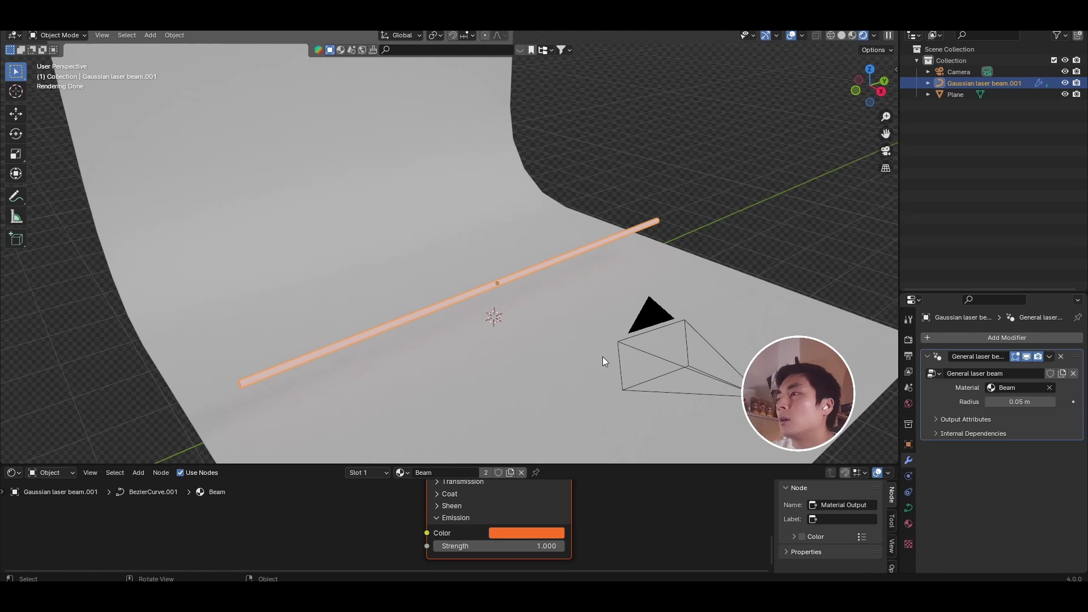
{"action": "middle_click_drag", "start_coordinate": [603, 356], "coordinate": [603, 356]}
{"action": "left_click", "coordinate": [908, 340]}
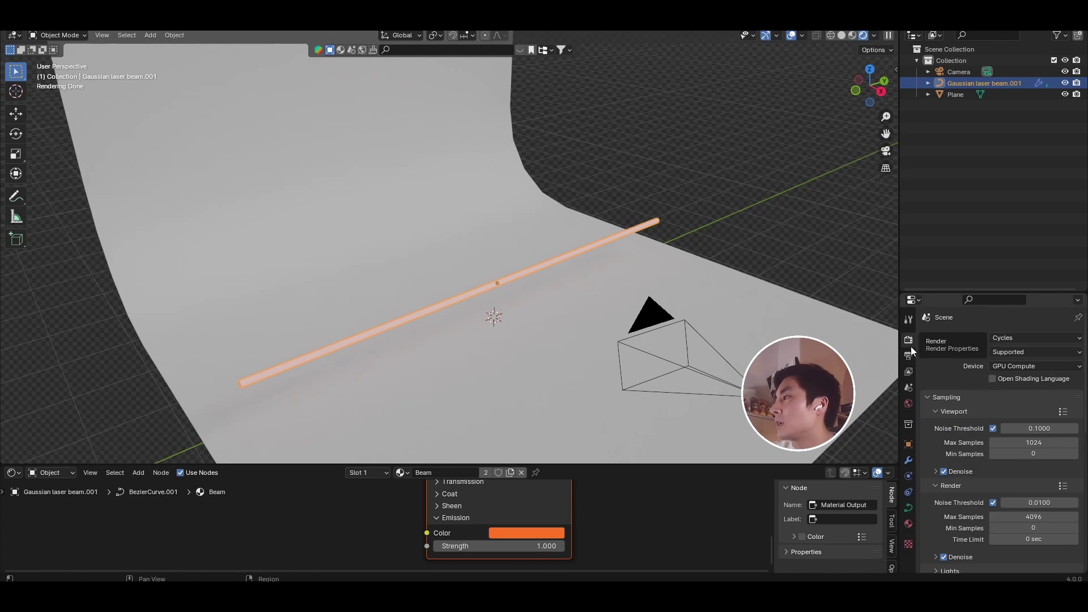
{"action": "left_click_drag", "start_coordinate": [970, 295], "coordinate": [1024, 134]}
{"action": "middle_click_drag", "start_coordinate": [552, 302], "coordinate": [474, 319]}
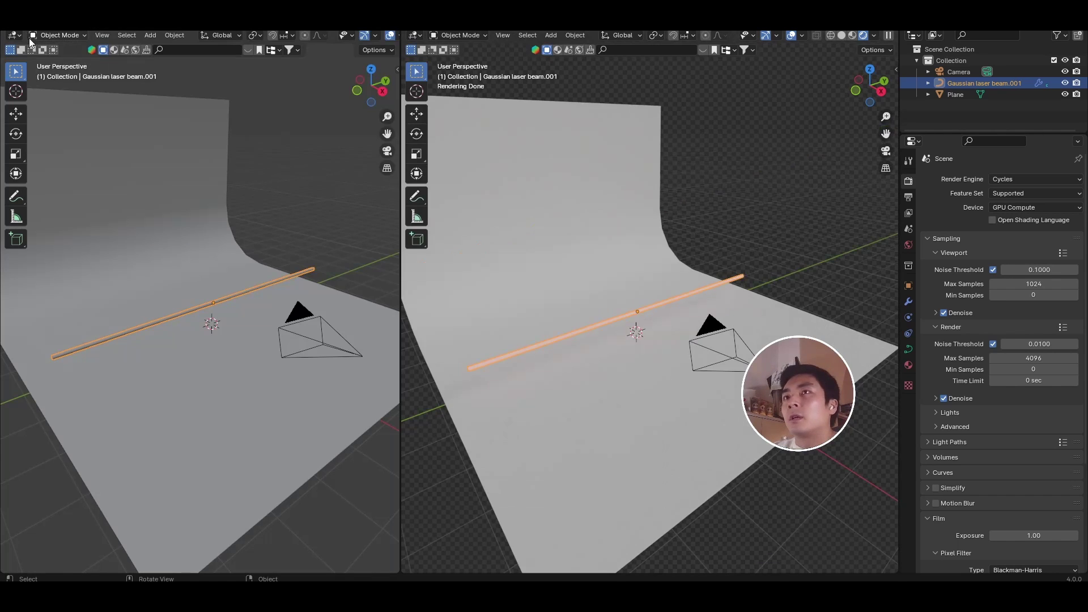
Step: Turn the solid-shaded 3D viewport into a Shader Editor and hide its sidebar
{"action": "left_click", "coordinate": [17, 36]}
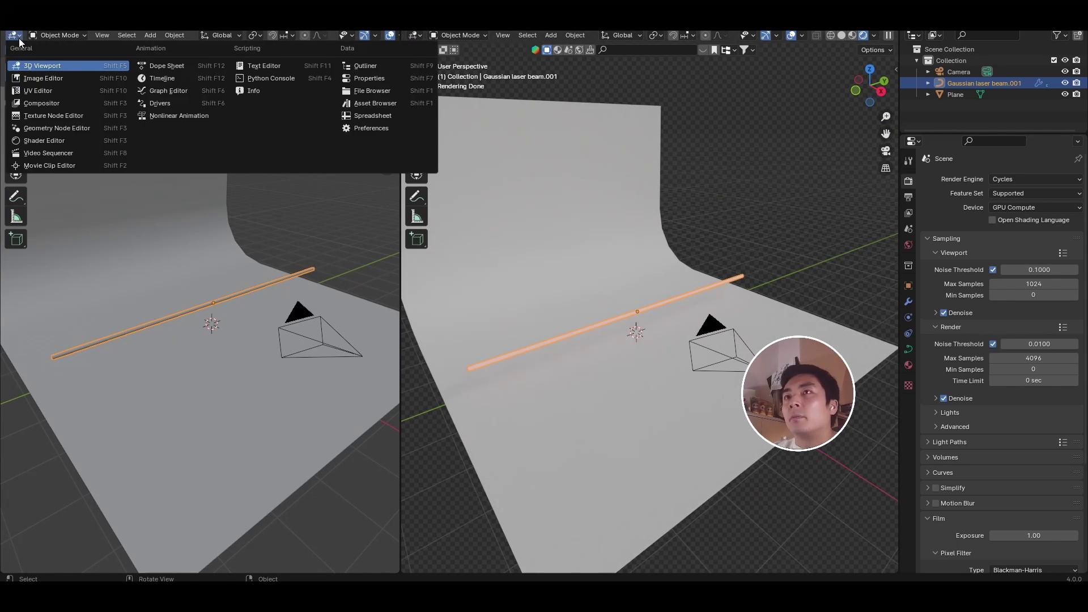
{"action": "left_click", "coordinate": [46, 140]}
{"action": "key", "text": "n"}
{"action": "scroll", "coordinate": [655, 345], "scroll_direction": "up", "scroll_amount": 2}
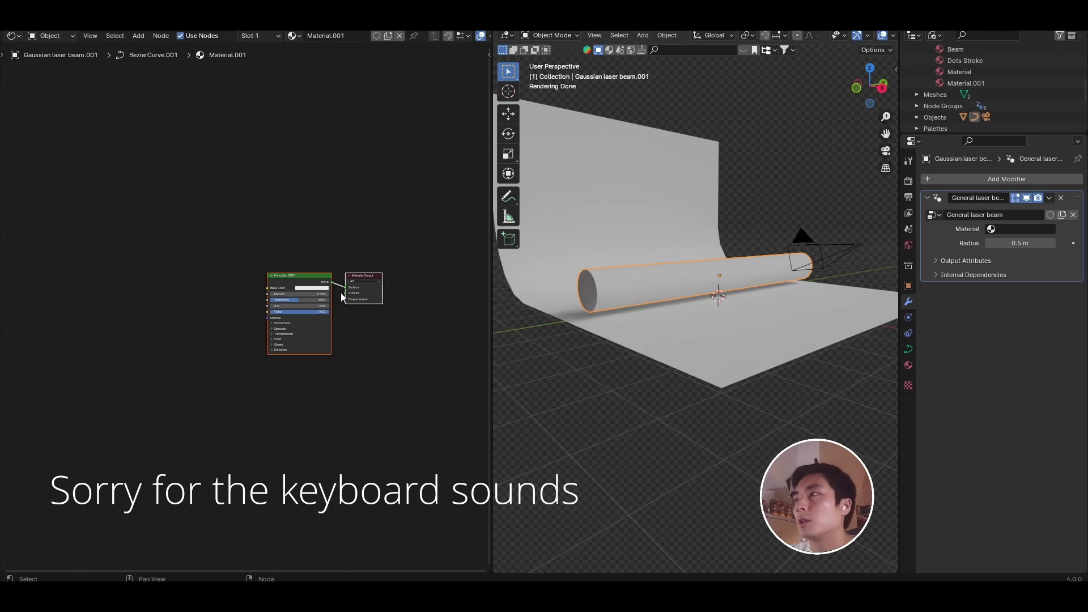
Step: Rename the beam's new material as Gaussian beam
{"action": "scroll", "coordinate": [341, 293], "scroll_direction": "up", "scroll_amount": 3}
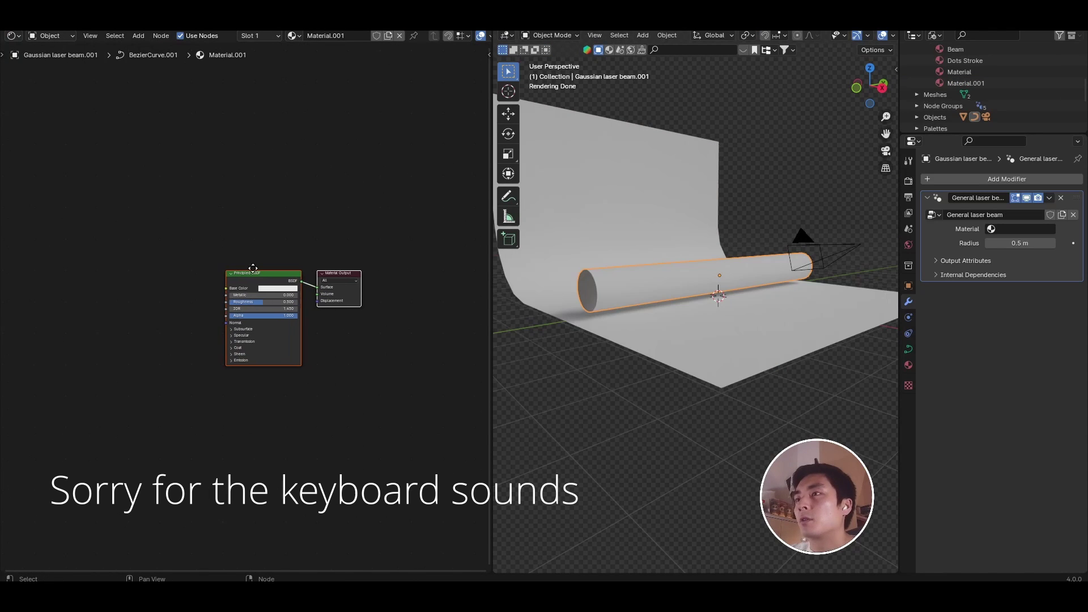
{"action": "double_click", "coordinate": [358, 37]}
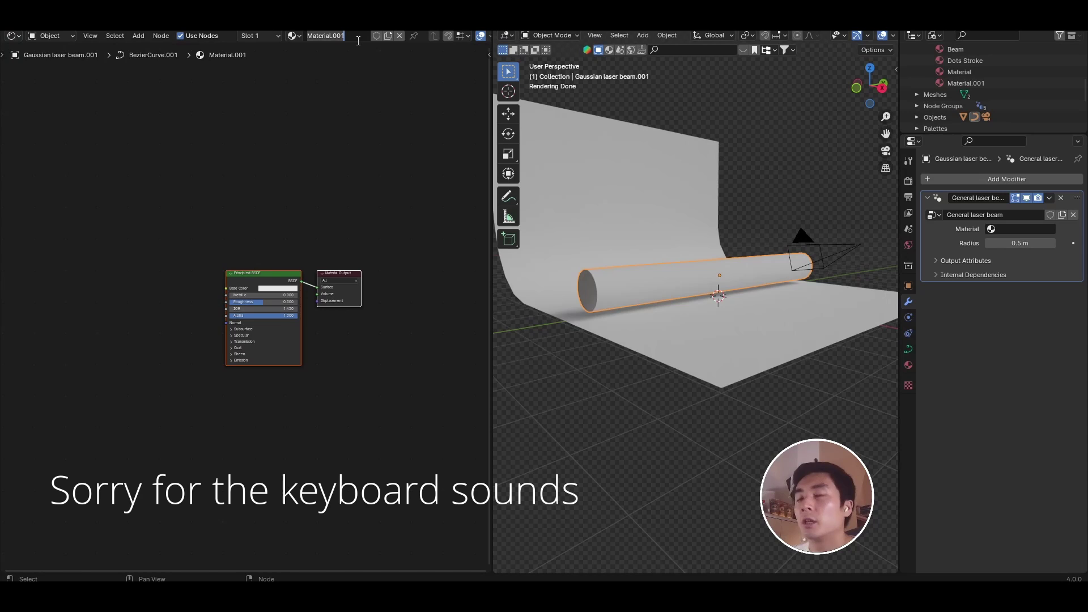
{"action": "type", "text": "Gaussian beam"}
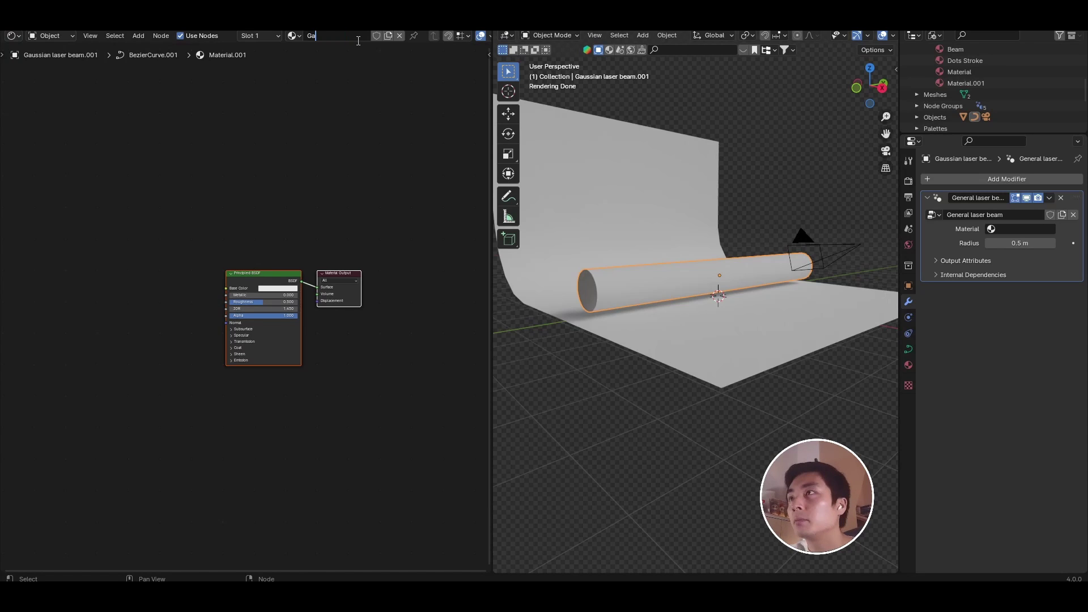
{"action": "key", "text": "Return"}
Step: Delete the Principled BSDF node from the Gaussian beam material
{"action": "scroll", "coordinate": [344, 260], "scroll_direction": "up", "scroll_amount": 1}
{"action": "scroll", "coordinate": [271, 209], "scroll_direction": "up", "scroll_amount": 3}
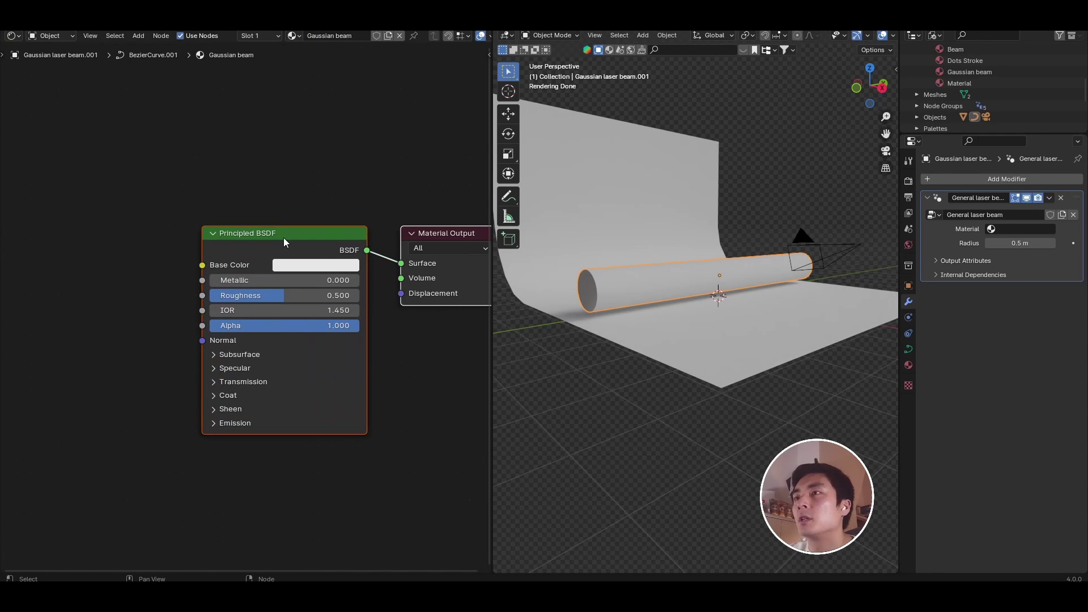
{"action": "key", "text": "x"}
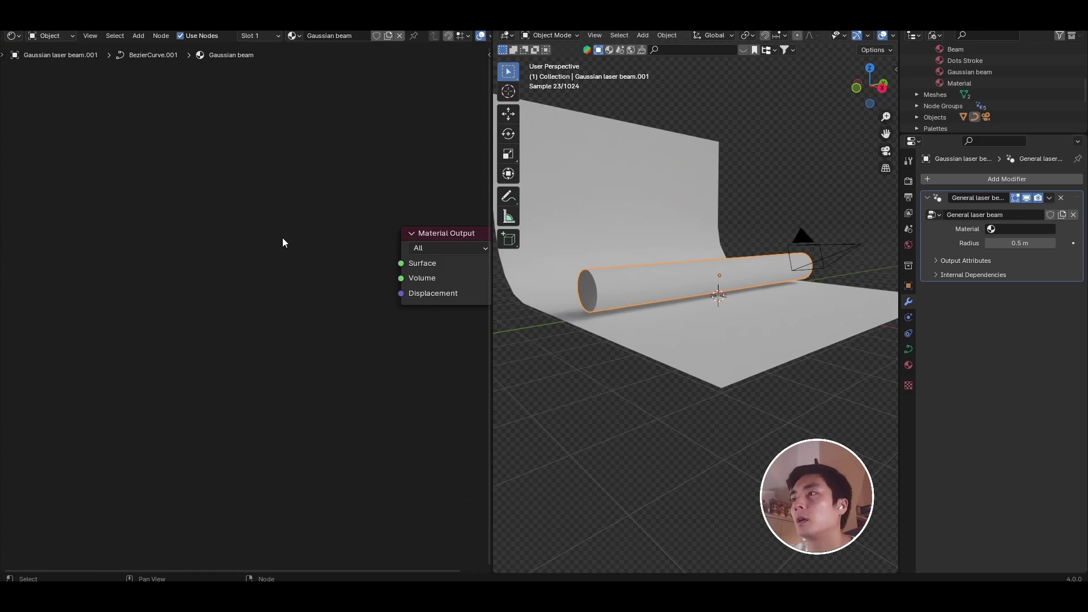
Step: Add a Principled Volume node and connect its Volume output to the Volume input of the Material Output
{"action": "scroll", "coordinate": [282, 252], "scroll_direction": "down", "scroll_amount": 2}
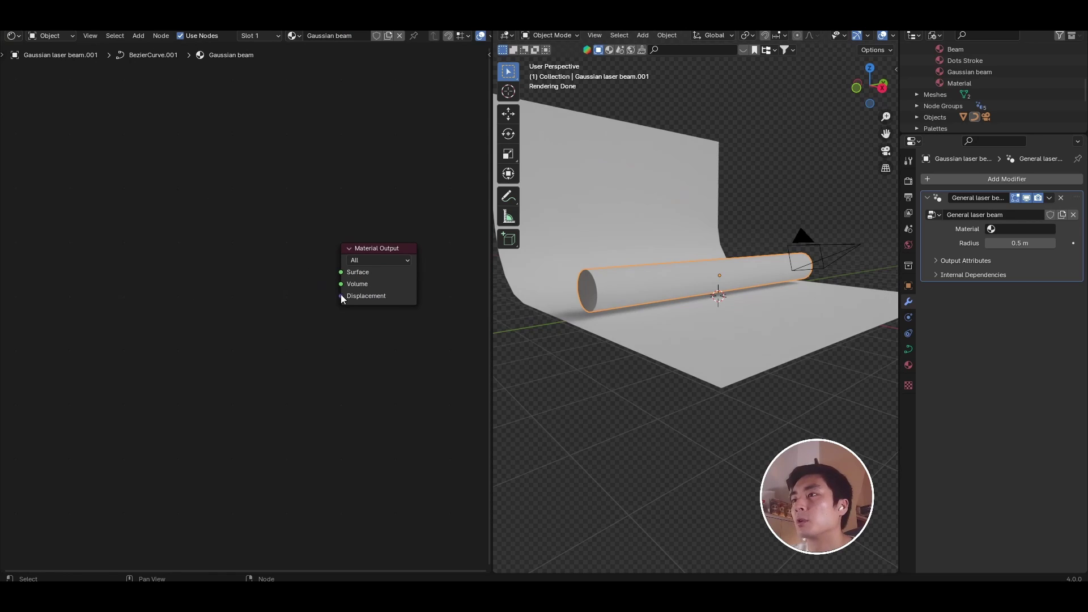
{"action": "key", "text": "shift+a"}
{"action": "left_click", "coordinate": [246, 257]}
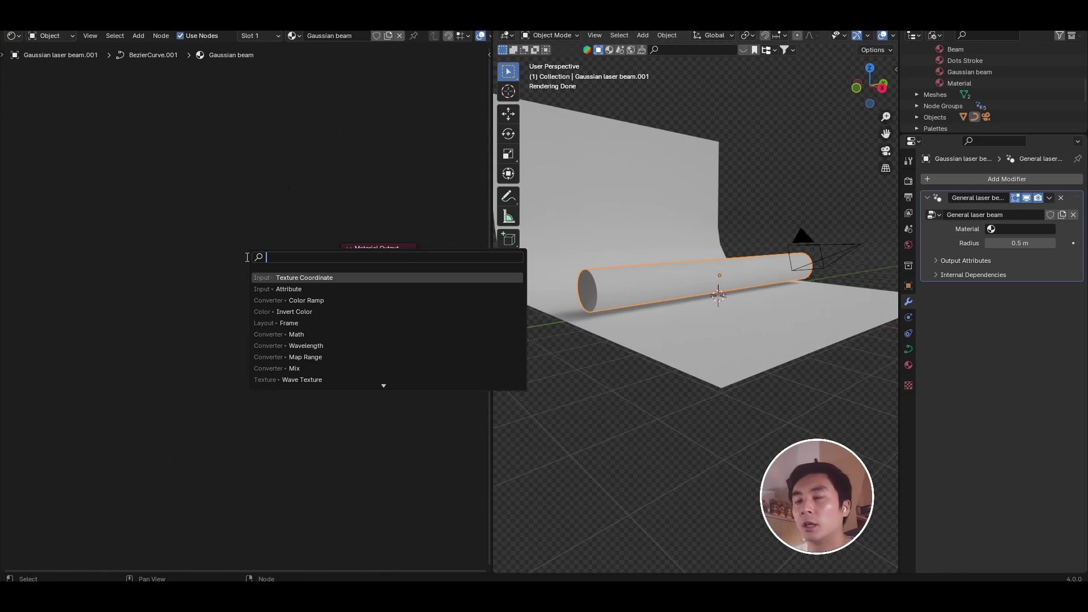
{"action": "type", "text": "princ"}
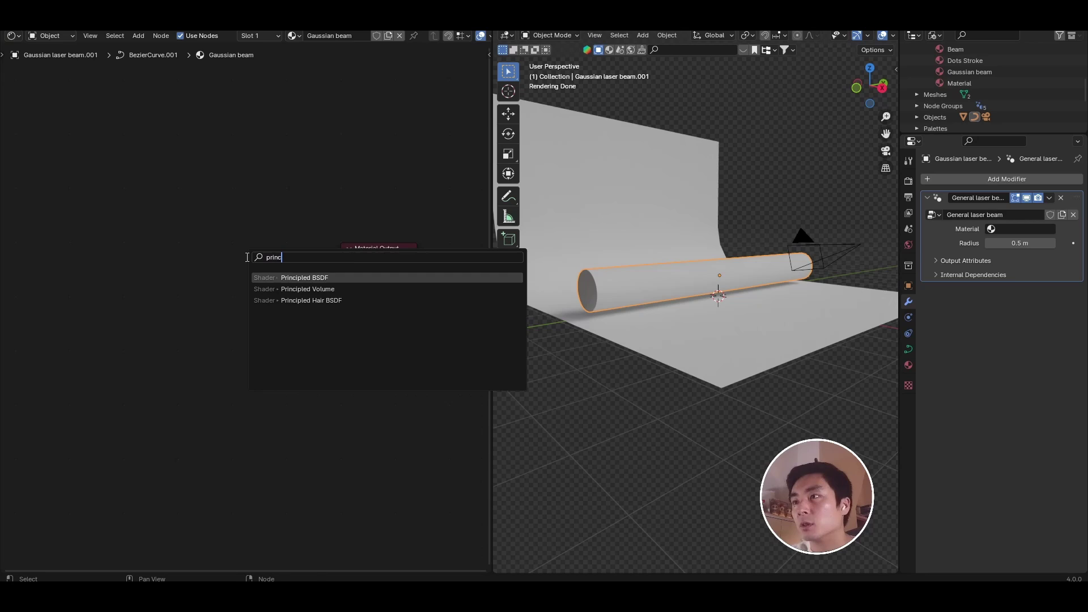
{"action": "key", "text": "Down"}
{"action": "key", "text": "Return"}
{"action": "left_click", "coordinate": [169, 256]}
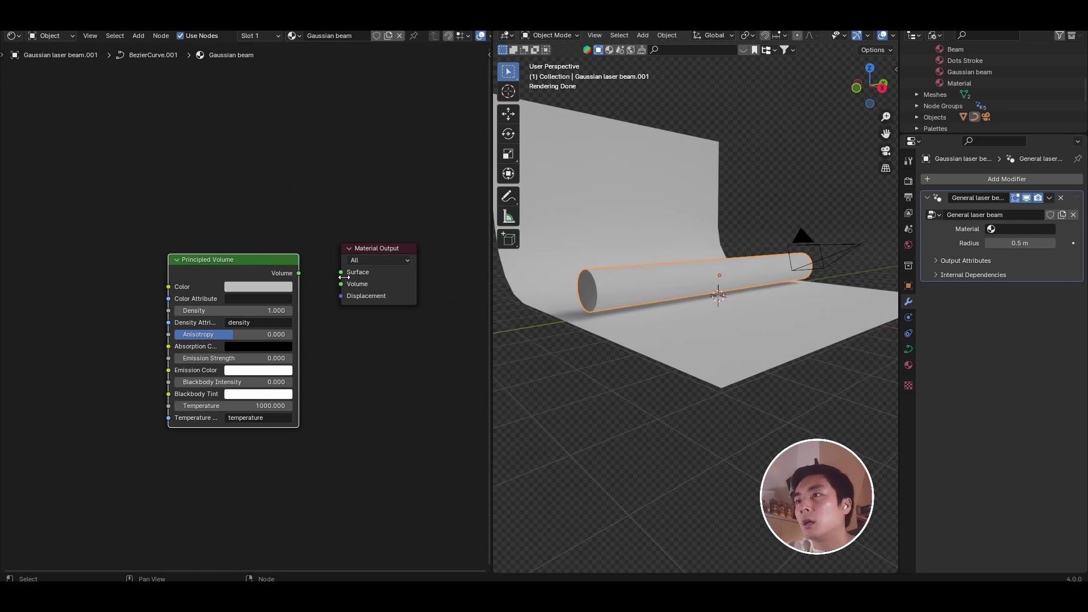
{"action": "left_click_drag", "start_coordinate": [300, 273], "coordinate": [340, 285]}
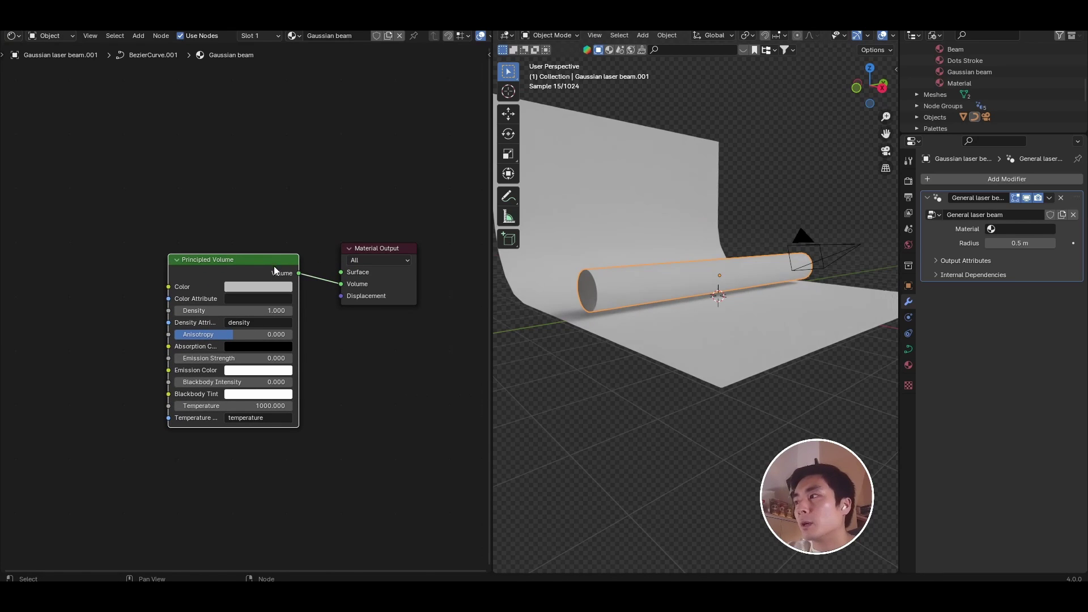
{"action": "left_click_drag", "start_coordinate": [269, 264], "coordinate": [282, 257]}
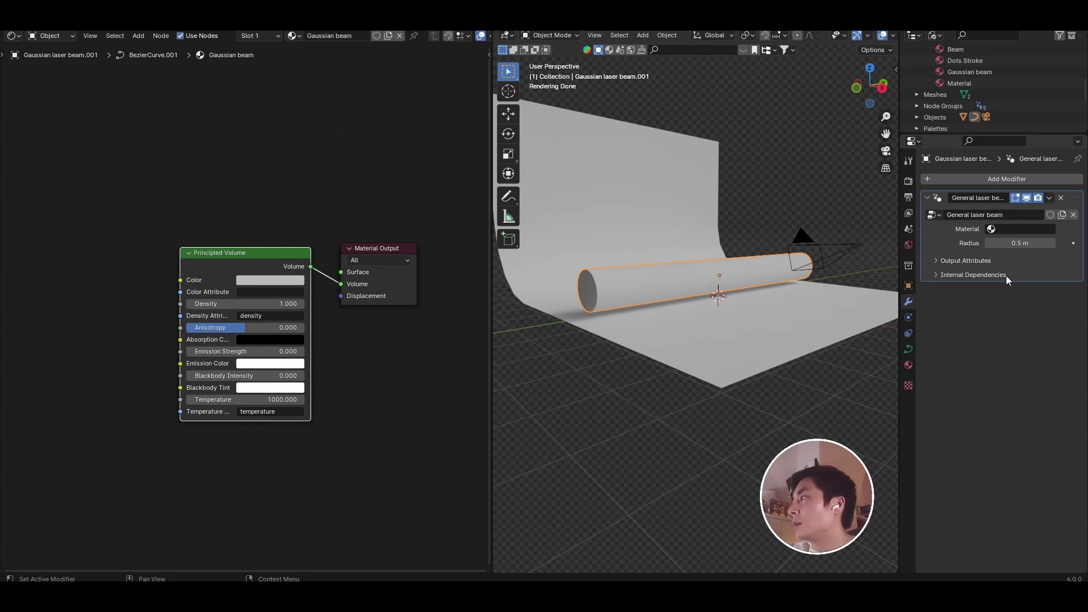
Step: Assign the Gaussian beam material in the General laser beam modifier and inspect the volumetric beam
{"action": "left_click", "coordinate": [1007, 228]}
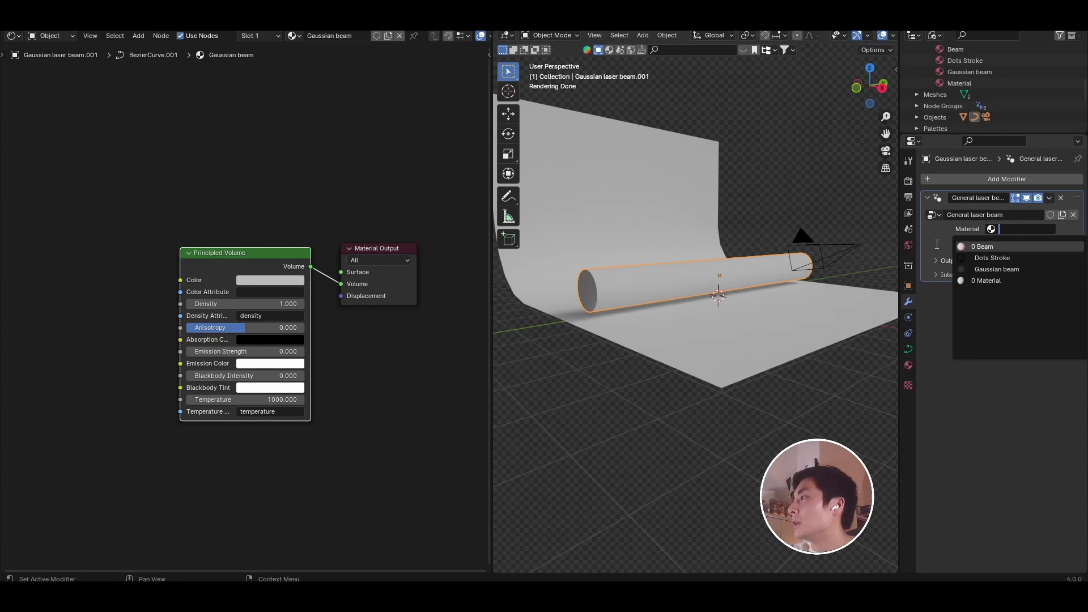
{"action": "left_click", "coordinate": [991, 266]}
{"action": "middle_click_drag", "start_coordinate": [803, 334], "coordinate": [504, 334]}
{"action": "middle_click_drag", "start_coordinate": [680, 404], "coordinate": [689, 369]}
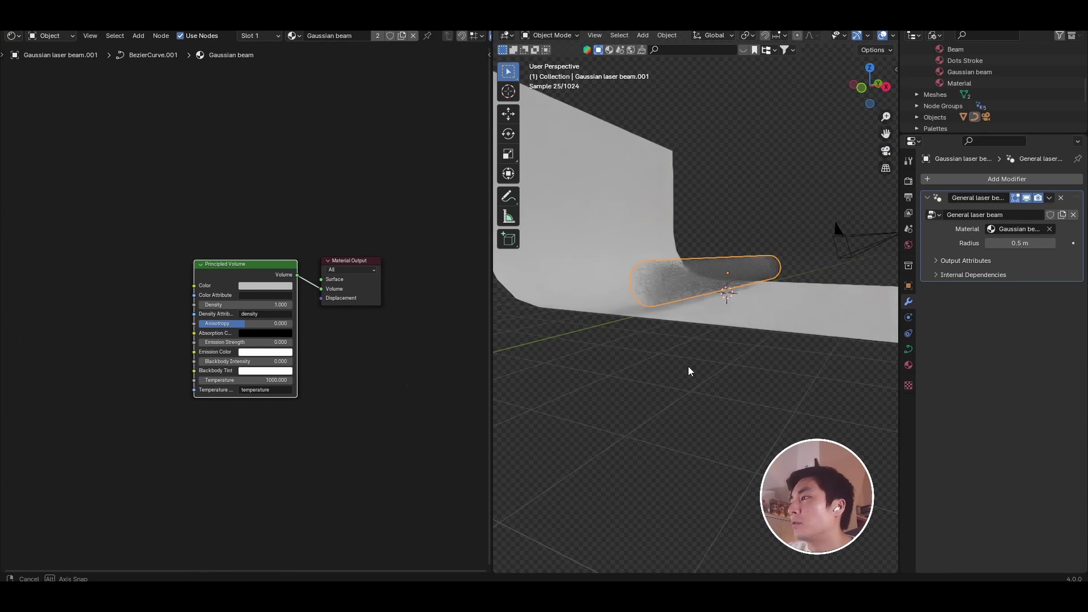
Step: Add a Texture Coordinate node well ahead of the Principled Volume node
{"action": "middle_click_drag", "start_coordinate": [431, 246], "coordinate": [473, 286]}
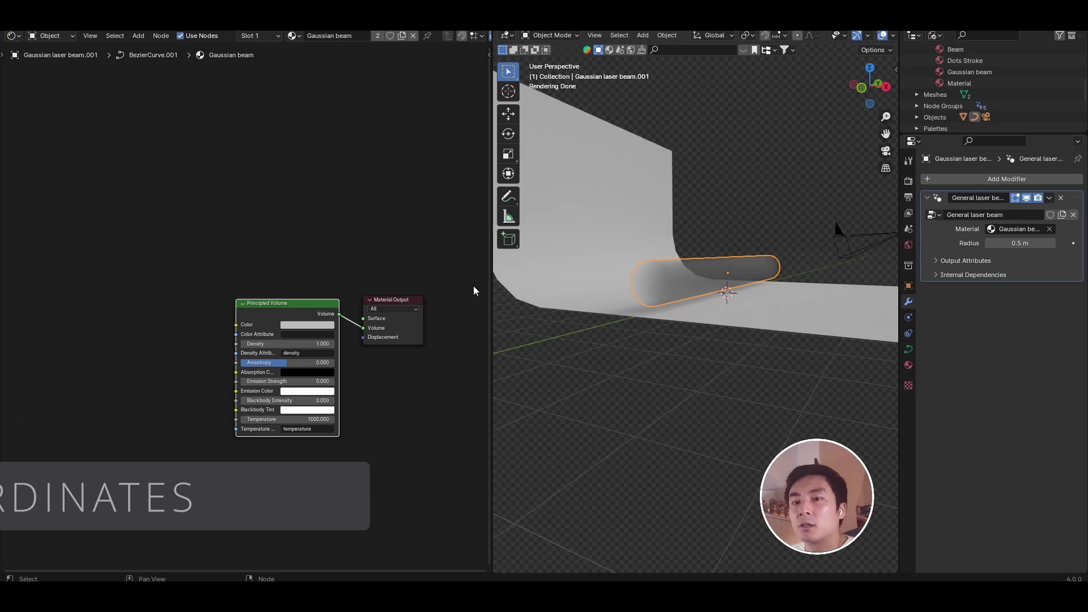
{"action": "scroll", "coordinate": [235, 278], "scroll_direction": "down", "scroll_amount": 1}
{"action": "scroll", "coordinate": [232, 280], "scroll_direction": "down", "scroll_amount": 3}
{"action": "right_click", "coordinate": [231, 281]}
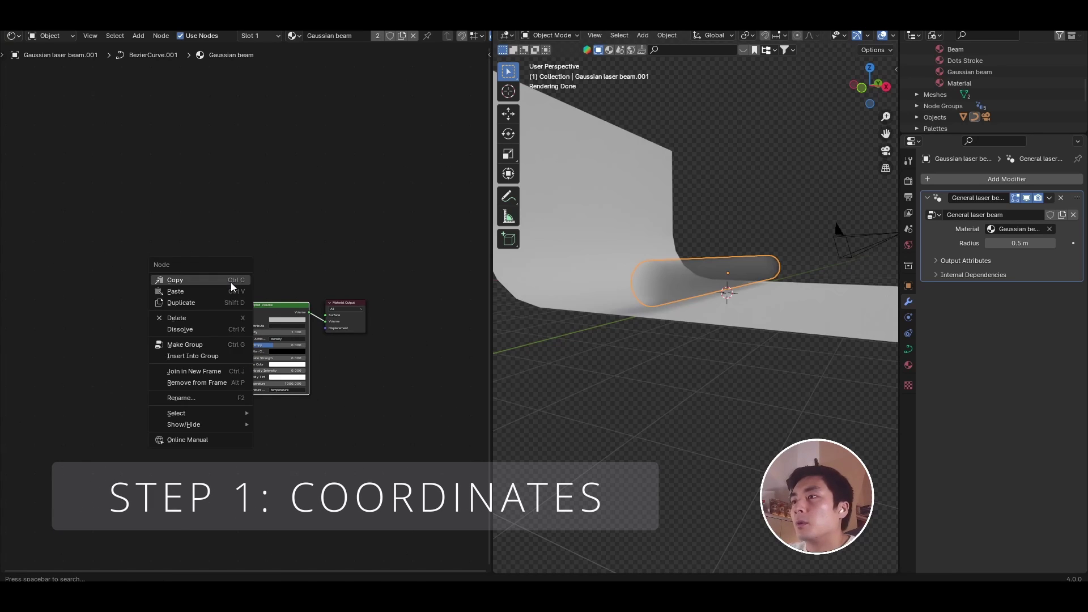
{"action": "left_click", "coordinate": [270, 210]}
{"action": "middle_click_drag", "start_coordinate": [145, 407], "coordinate": [205, 411]}
{"action": "key", "text": "shift+a"}
{"action": "left_click", "coordinate": [82, 313]}
{"action": "type", "text": "te"}
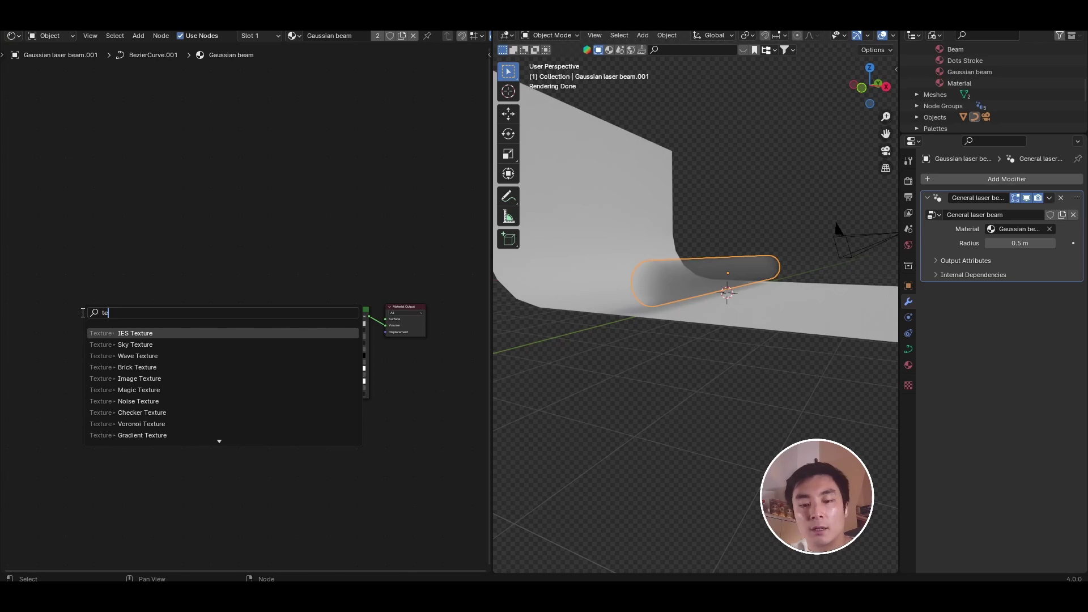
{"action": "type", "text": "xture coord"}
{"action": "key", "text": "Return"}
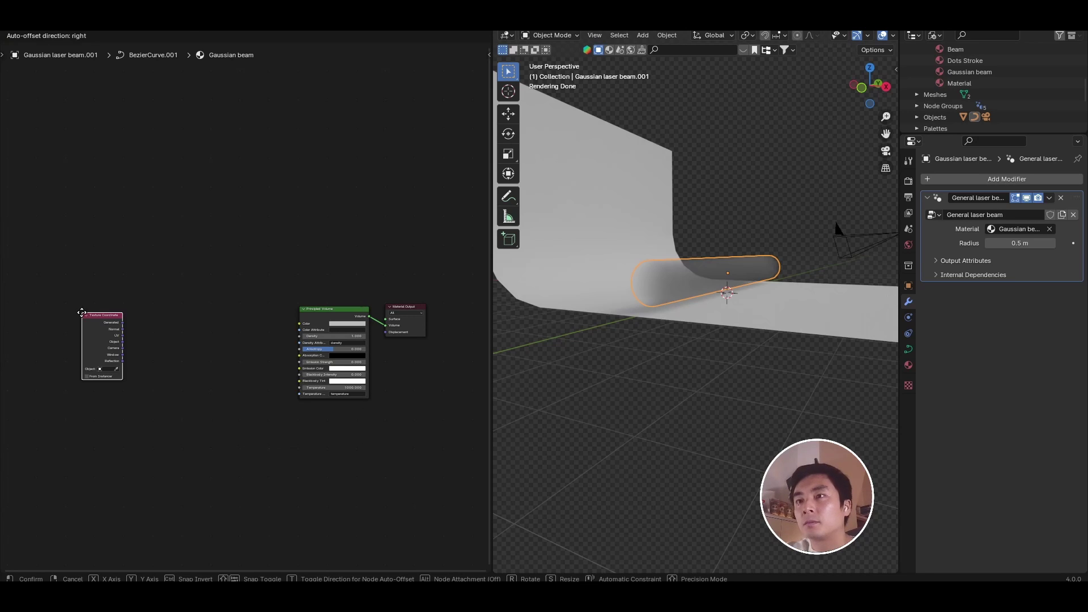
{"action": "left_click", "coordinate": [54, 312]}
Step: Add a Mapping node beside the Texture Coordinate node
{"action": "scroll", "coordinate": [53, 313], "scroll_direction": "up", "scroll_amount": 5}
{"action": "middle_click_drag", "start_coordinate": [54, 312], "coordinate": [120, 302]}
{"action": "key", "text": "shift+a"}
{"action": "left_click", "coordinate": [115, 279]}
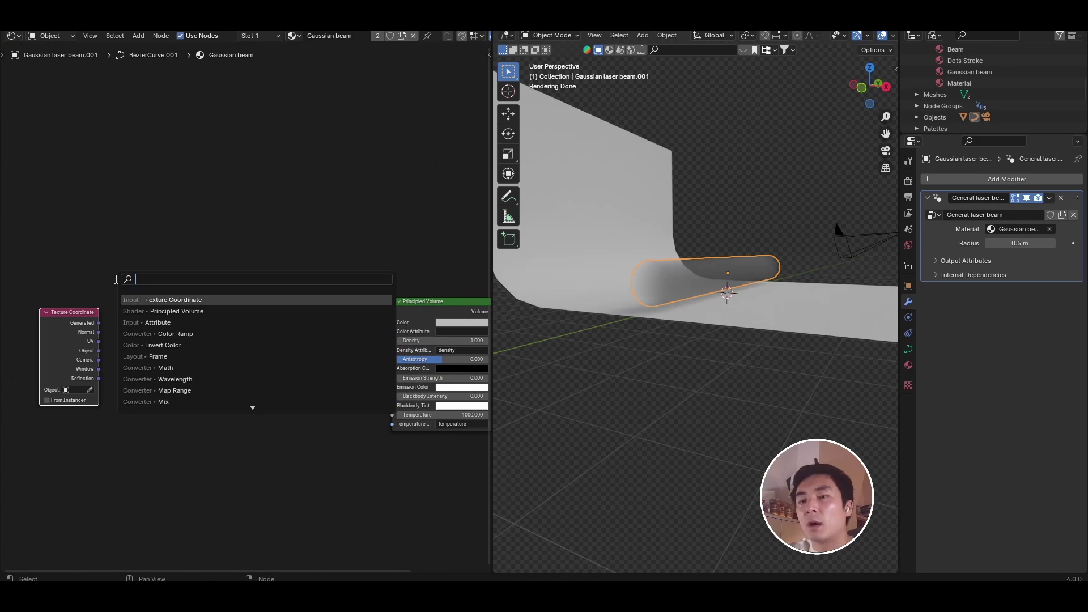
{"action": "type", "text": "map"}
{"action": "key", "text": "Return"}
{"action": "left_click", "coordinate": [115, 279]}
Step: Add a Separate XYZ node after the Mapping node, followed by a Combine XYZ node
{"action": "key", "text": "shift+a"}
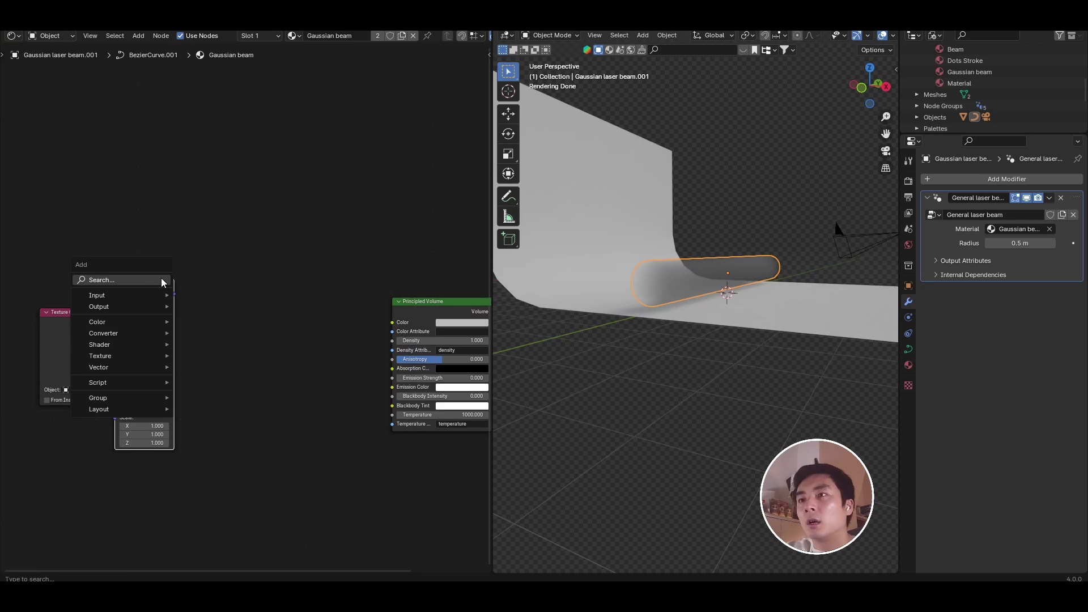
{"action": "type", "text": "separate"}
{"action": "key", "text": "Return"}
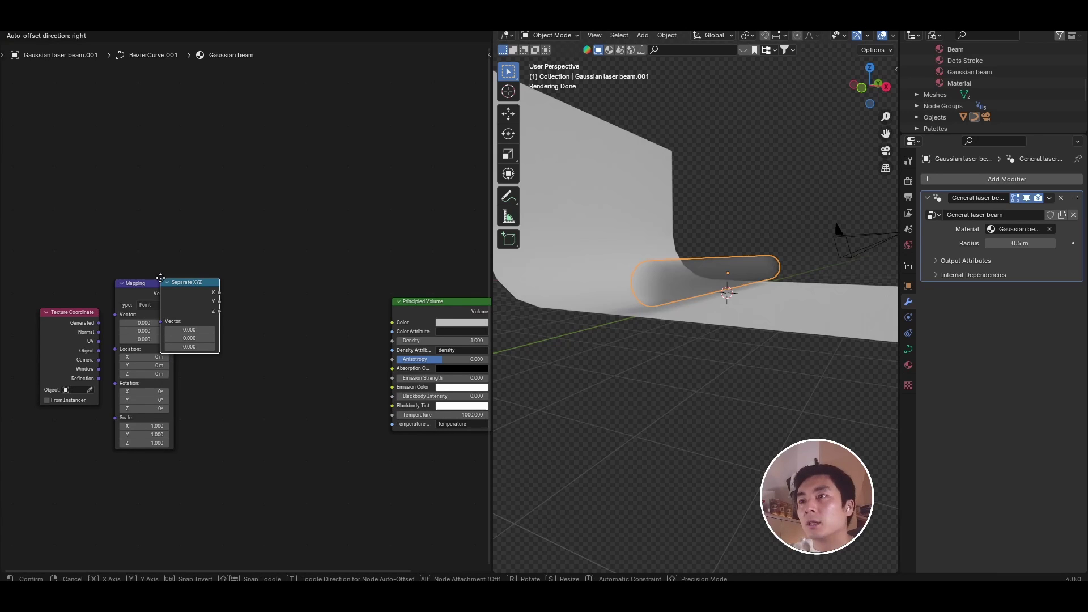
{"action": "left_click", "coordinate": [193, 277]}
{"action": "key", "text": "shift+a"}
{"action": "left_click", "coordinate": [230, 274]}
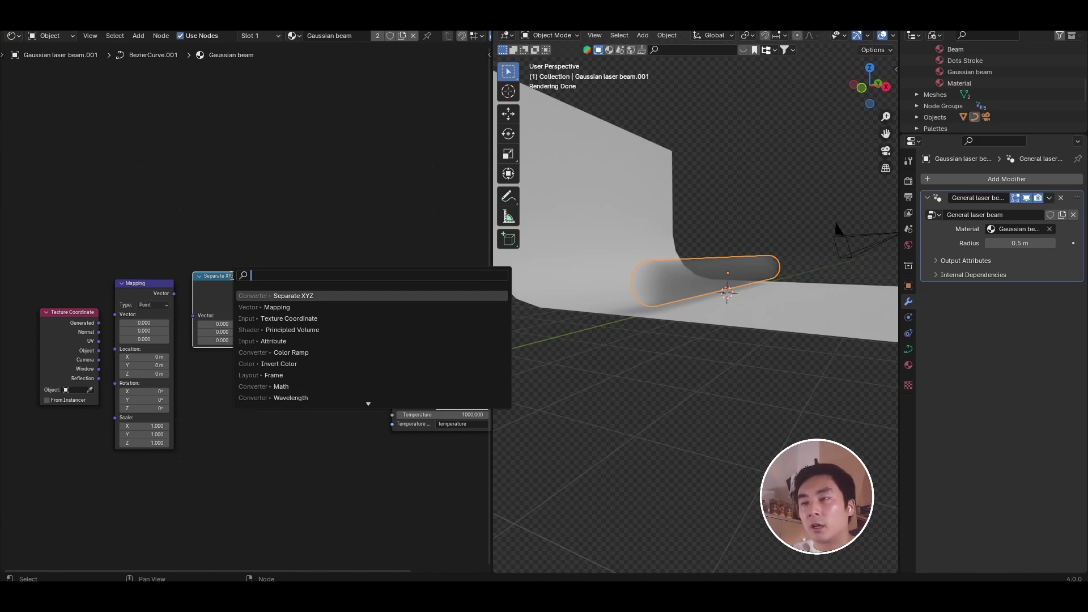
{"action": "type", "text": "combine"}
{"action": "key", "text": "Return"}
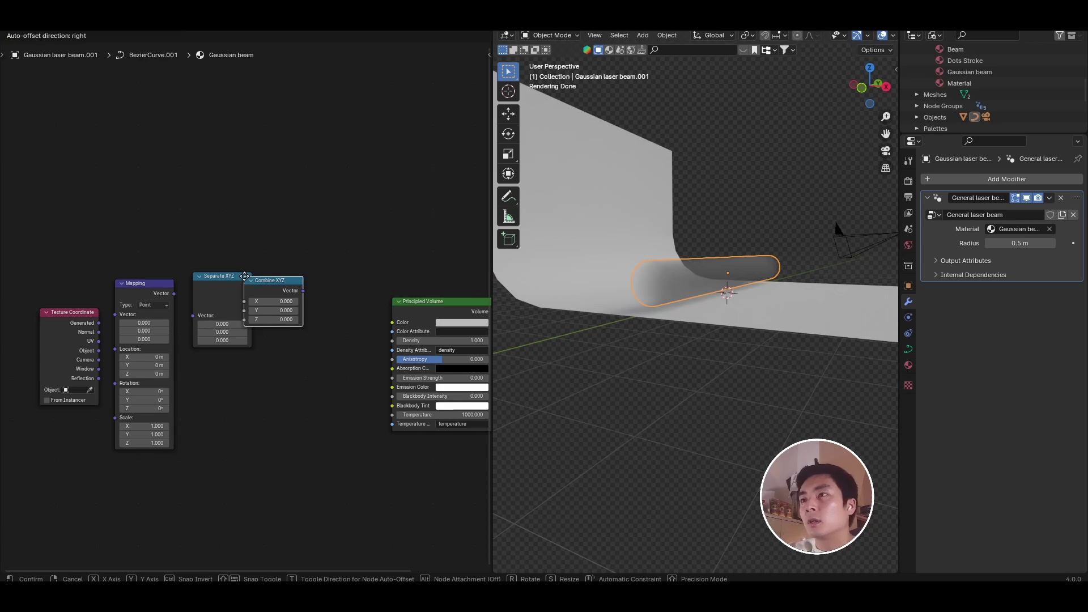
{"action": "left_click", "coordinate": [262, 277]}
Step: Add a Vector Math node after the Combine XYZ node
{"action": "scroll", "coordinate": [262, 277], "scroll_direction": "down", "scroll_amount": 3, "text": "ctrl"}
{"action": "key", "text": "shift+a"}
{"action": "left_click", "coordinate": [275, 266]}
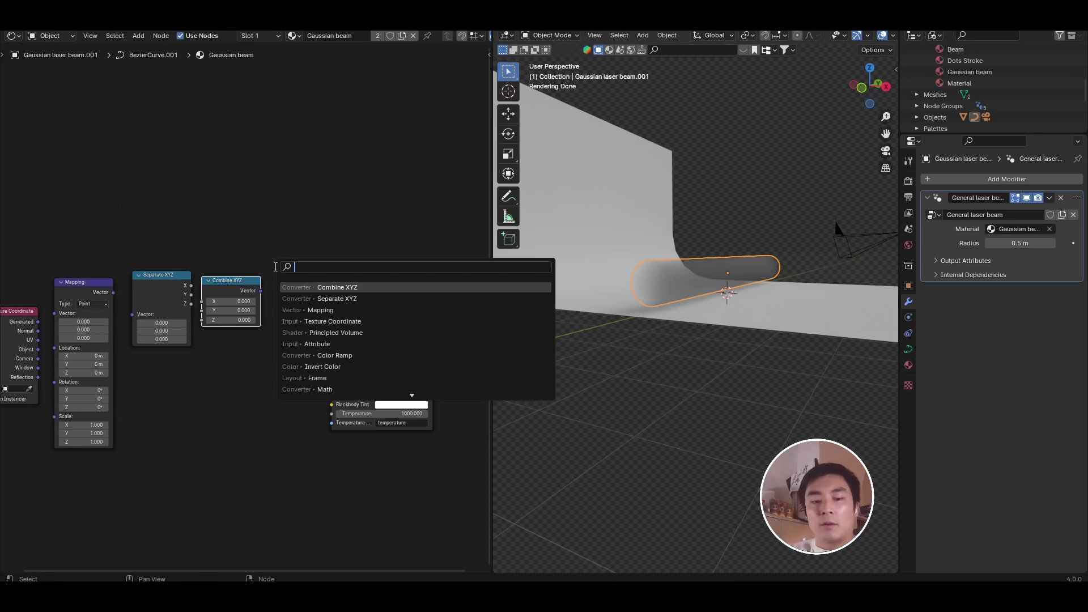
{"action": "type", "text": "vector k"}
{"action": "key", "text": "Return"}
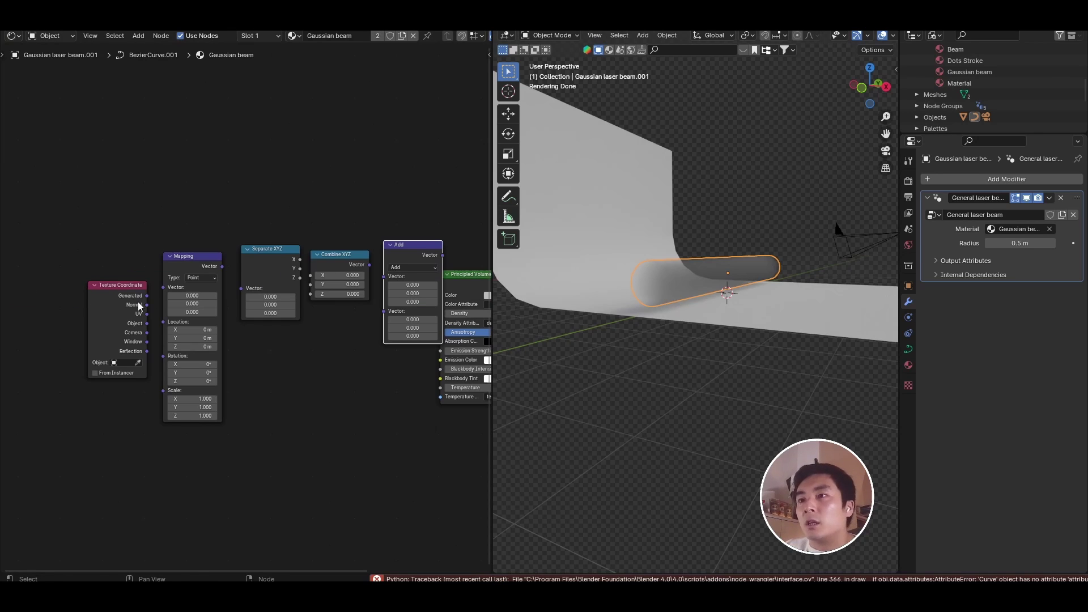
Step: Link the Object texture coordinates to the Mapping vector and the Mapping output to the Separate XYZ node
{"action": "left_click_drag", "start_coordinate": [147, 323], "coordinate": [164, 288]}
{"action": "left_click_drag", "start_coordinate": [222, 266], "coordinate": [241, 289]}
{"action": "middle_click_drag", "start_coordinate": [261, 245], "coordinate": [246, 258]}
{"action": "scroll", "coordinate": [246, 258], "scroll_direction": "up", "scroll_amount": 2}
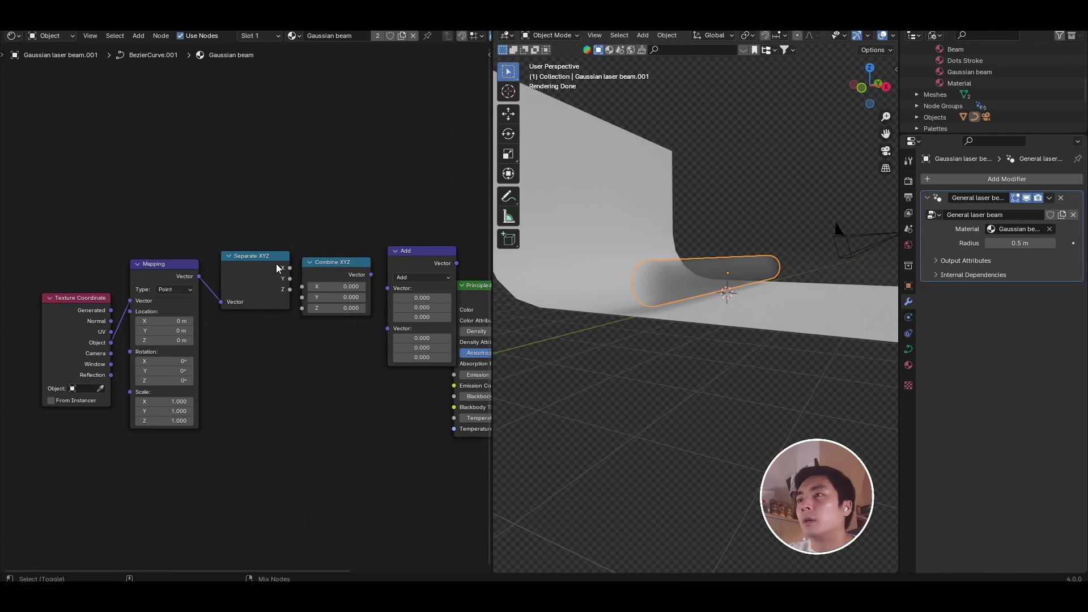
Step: Preview the X output of Separate XYZ on the beam, and move the Vector Math and Combine XYZ nodes below its link
{"action": "left_click", "coordinate": [281, 267], "text": "ctrl+shift"}
{"action": "scroll", "coordinate": [279, 267], "scroll_direction": "down", "scroll_amount": 3}
{"action": "left_click_drag", "start_coordinate": [395, 279], "coordinate": [392, 347]}
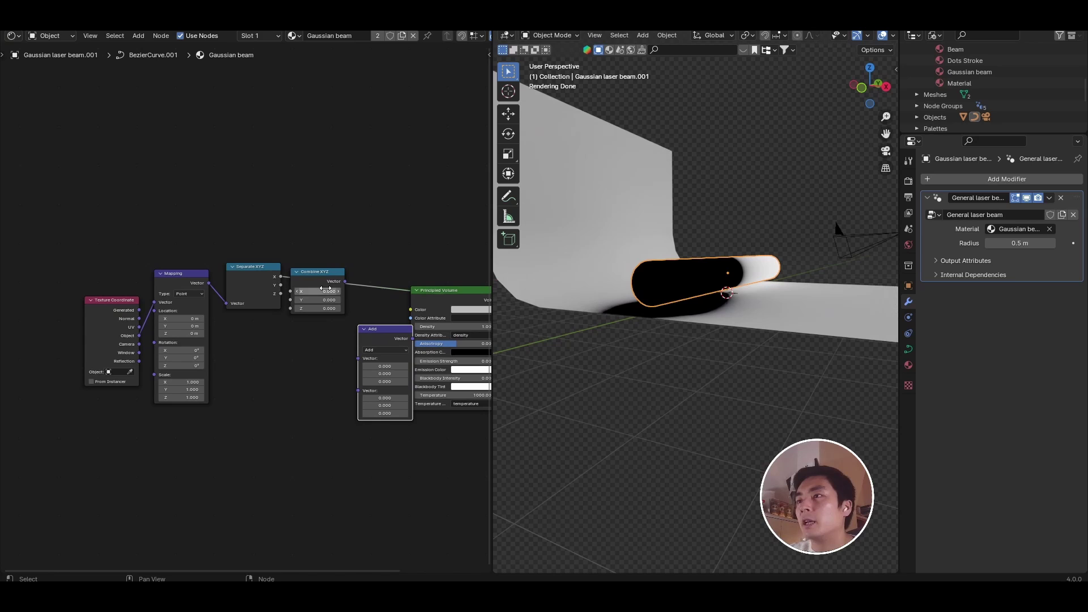
{"action": "left_click_drag", "start_coordinate": [321, 272], "coordinate": [327, 330], "text": "alt"}
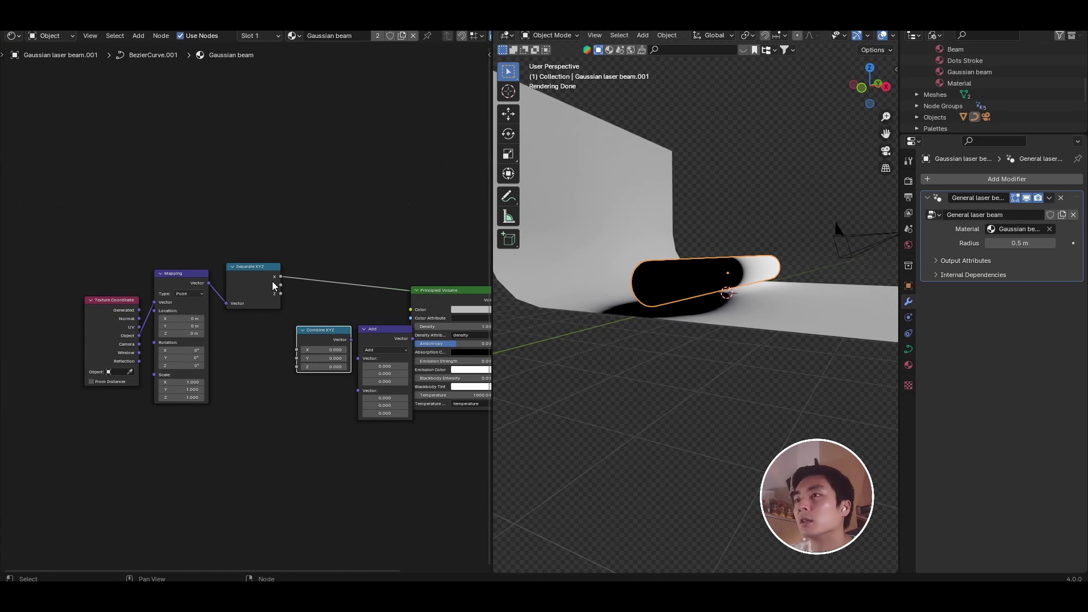
Step: Preview the remaining Separate XYZ outputs on the beam and compare the gradient along each axis
{"action": "middle_click_drag", "start_coordinate": [272, 281], "coordinate": [167, 281]}
{"action": "scroll", "coordinate": [167, 281], "scroll_direction": "up", "scroll_amount": 2}
{"action": "left_click", "coordinate": [164, 283], "text": "ctrl+shift"}
{"action": "left_click", "coordinate": [165, 283], "text": "ctrl+shift"}
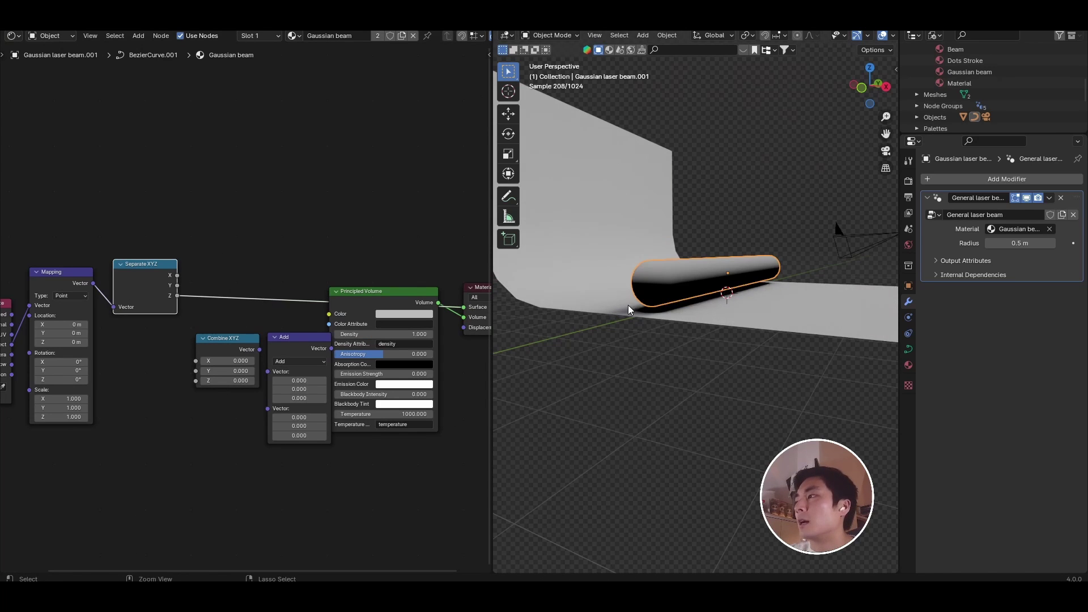
{"action": "middle_click_drag", "start_coordinate": [628, 305], "coordinate": [757, 318]}
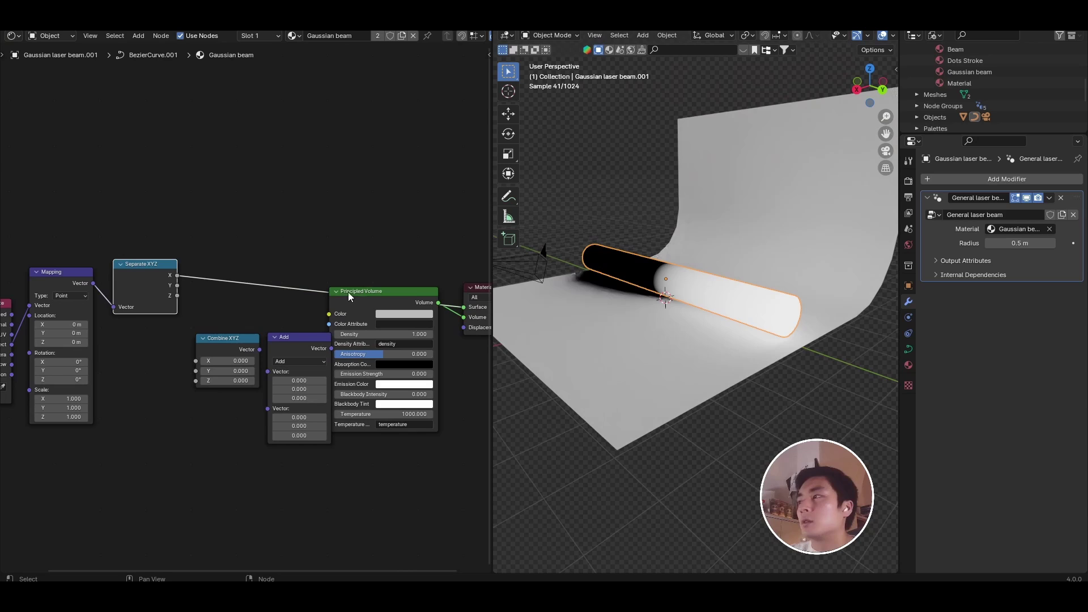
{"action": "scroll", "coordinate": [324, 290], "scroll_direction": "up", "scroll_amount": 2}
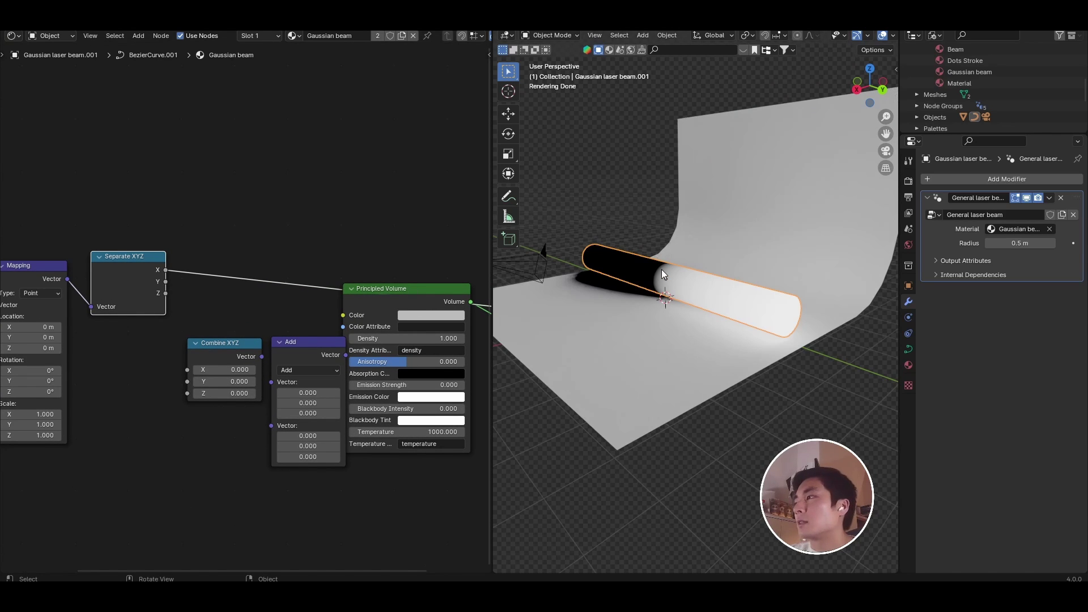
{"action": "middle_click_drag", "start_coordinate": [661, 269], "coordinate": [668, 279]}
{"action": "scroll", "coordinate": [669, 280], "scroll_direction": "up", "scroll_amount": 1}
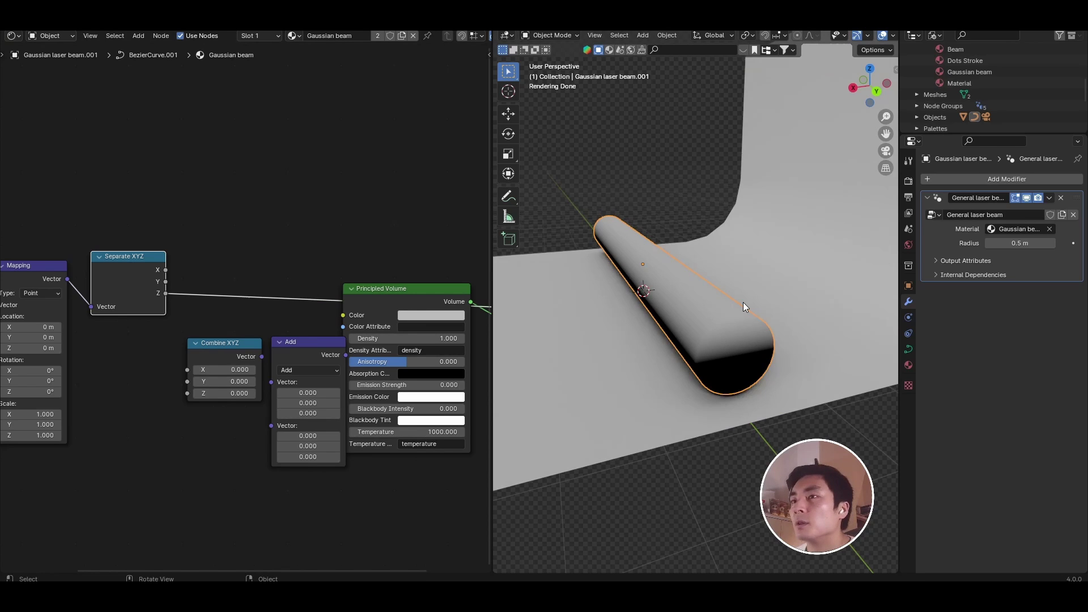
Step: Place the Combine XYZ node after Separate XYZ and link the Y and Z outputs to its Y and Z inputs
{"action": "scroll", "coordinate": [342, 286], "scroll_direction": "down", "scroll_amount": 2}
{"action": "left_click_drag", "start_coordinate": [366, 304], "coordinate": [377, 357]}
{"action": "middle_click_drag", "start_coordinate": [165, 300], "coordinate": [236, 315]}
{"action": "left_click", "coordinate": [281, 352]}
{"action": "left_click_drag", "start_coordinate": [281, 351], "coordinate": [290, 247]}
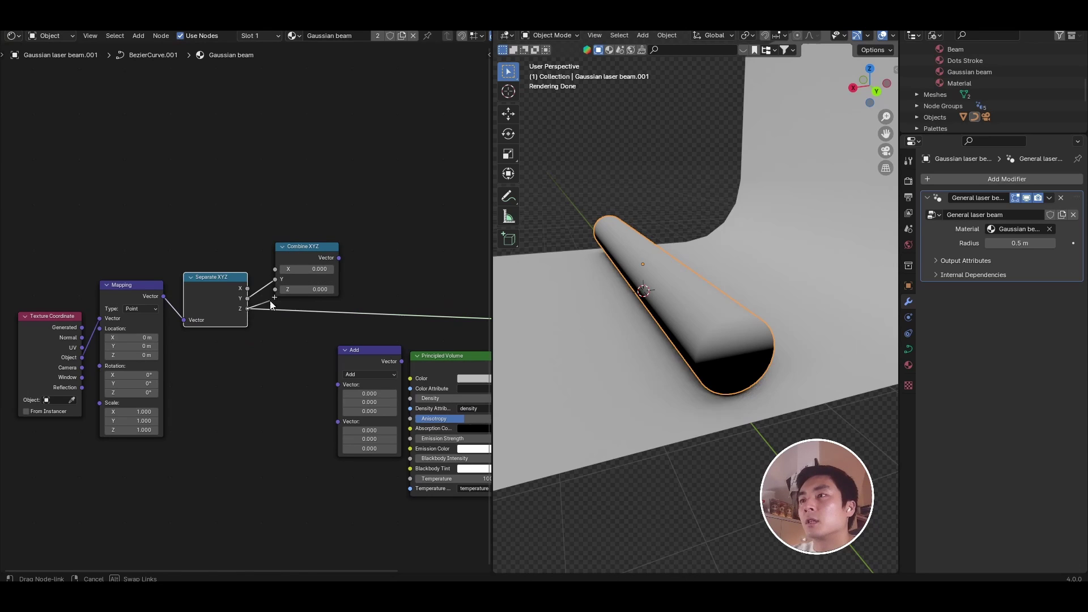
{"action": "left_click_drag", "start_coordinate": [269, 300], "coordinate": [273, 290]}
{"action": "left_click", "coordinate": [315, 250]}
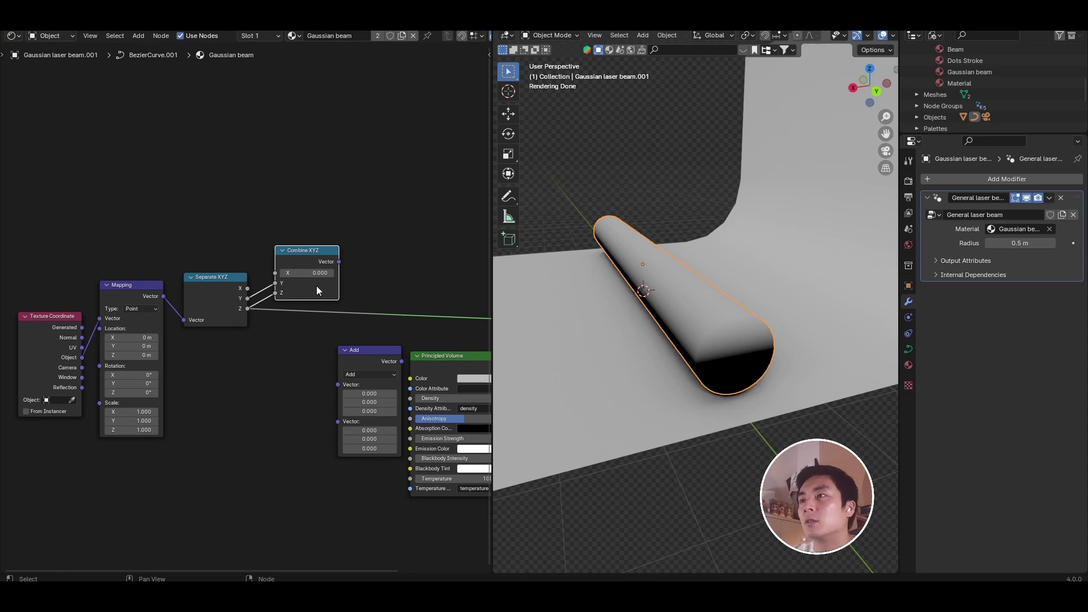
Step: Link the Combine XYZ vector to the Vector Math node, set its operation to Length, and preview the result on the beam's end
{"action": "left_click_drag", "start_coordinate": [331, 262], "coordinate": [373, 243]}
{"action": "middle_click_drag", "start_coordinate": [373, 243], "coordinate": [298, 295]}
{"action": "left_click", "coordinate": [299, 291]}
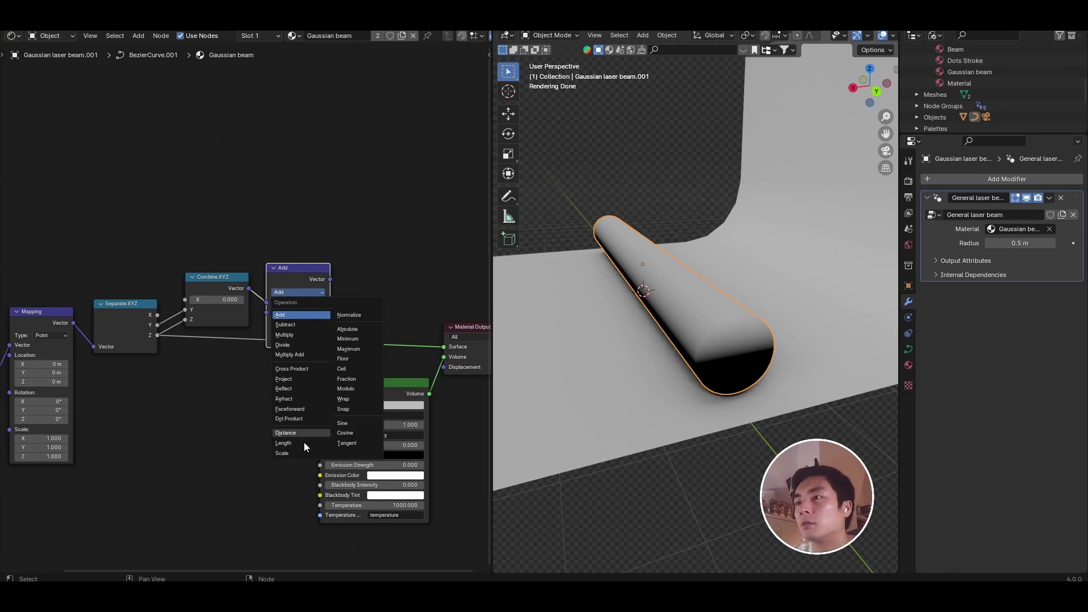
{"action": "left_click", "coordinate": [304, 442]}
{"action": "left_click", "coordinate": [299, 286], "text": "ctrl+shift"}
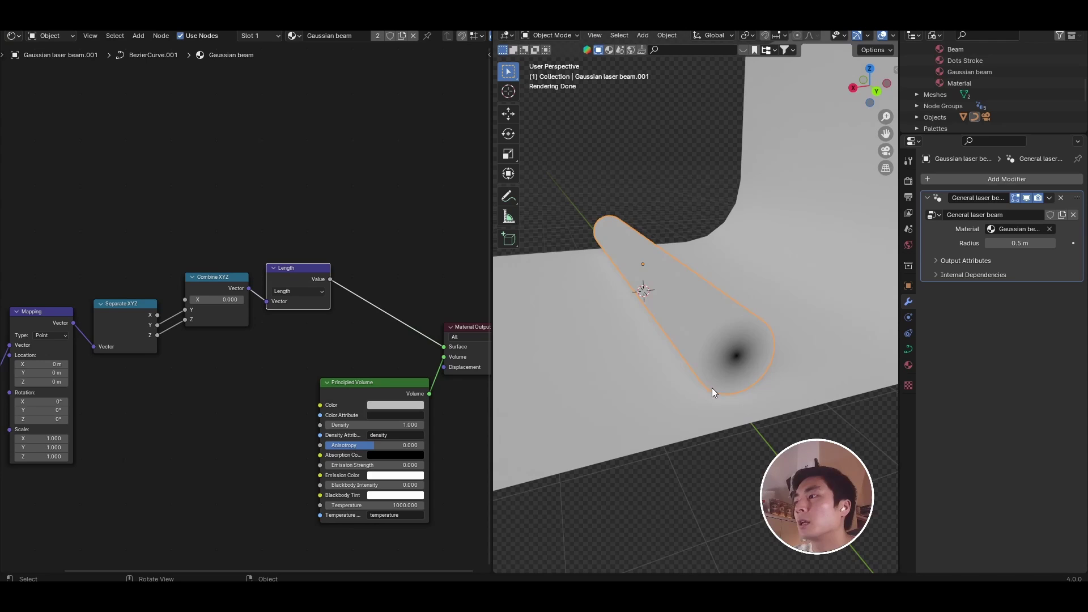
{"action": "mouse_move", "coordinate": [711, 388]}
{"action": "middle_mouse_down"}
{"action": "mouse_move", "coordinate": [675, 382]}
{"action": "mouse_move", "coordinate": [708, 380]}
{"action": "mouse_move", "coordinate": [700, 325]}
{"action": "mouse_move", "coordinate": [725, 342]}
{"action": "middle_mouse_up"}
{"action": "scroll", "coordinate": [700, 330], "scroll_direction": "up", "scroll_amount": 2}
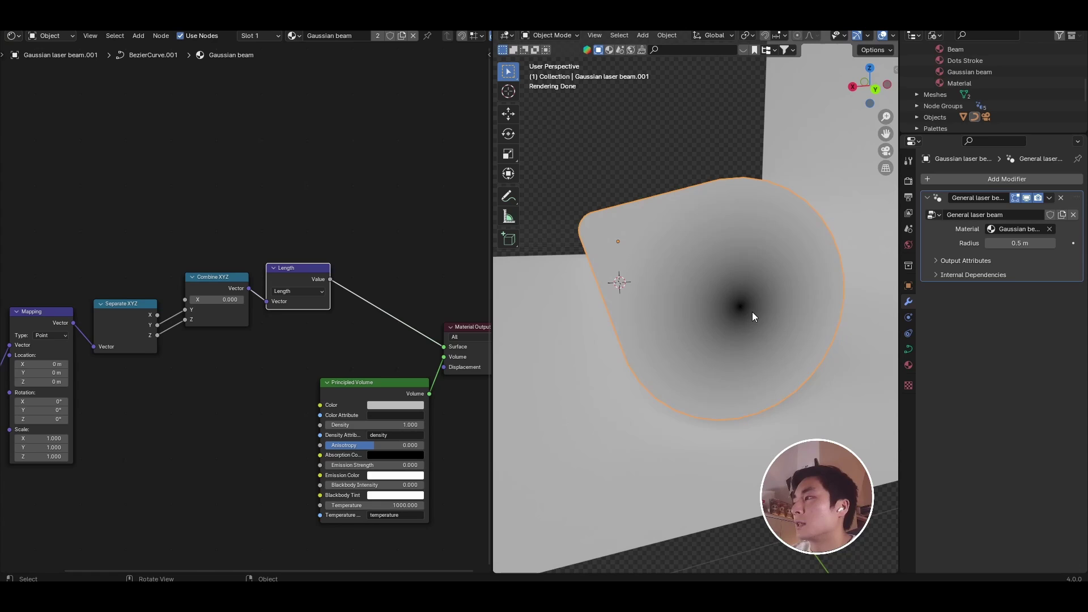
{"action": "middle_click_drag", "start_coordinate": [740, 312], "coordinate": [736, 305]}
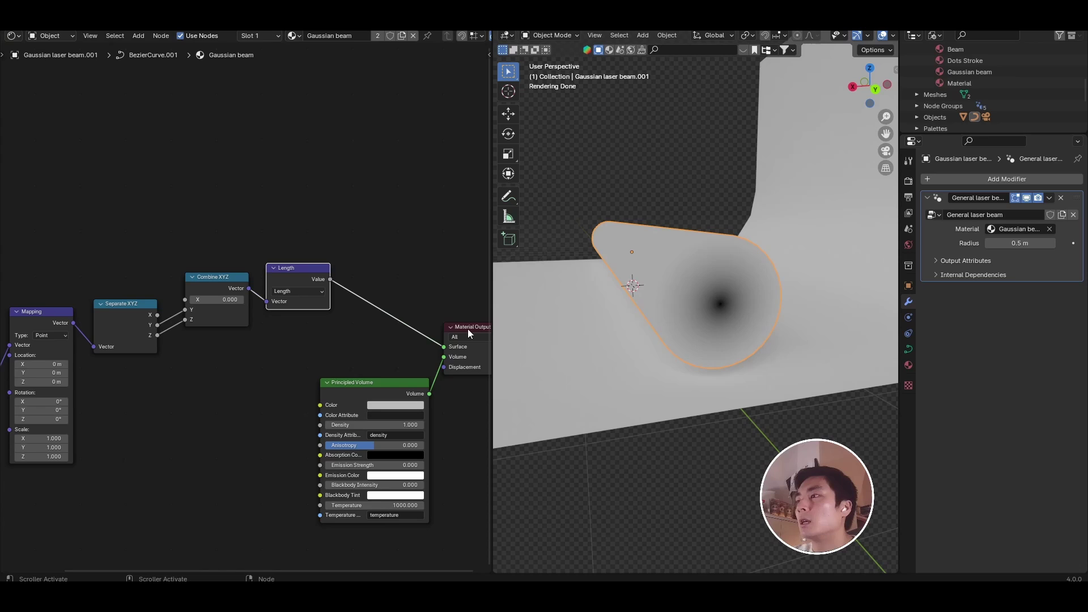
Step: Line up the Combine XYZ and Length nodes, and frame them together with Separate XYZ under the label "radius"
{"action": "left_click_drag", "start_coordinate": [297, 291], "coordinate": [286, 311]}
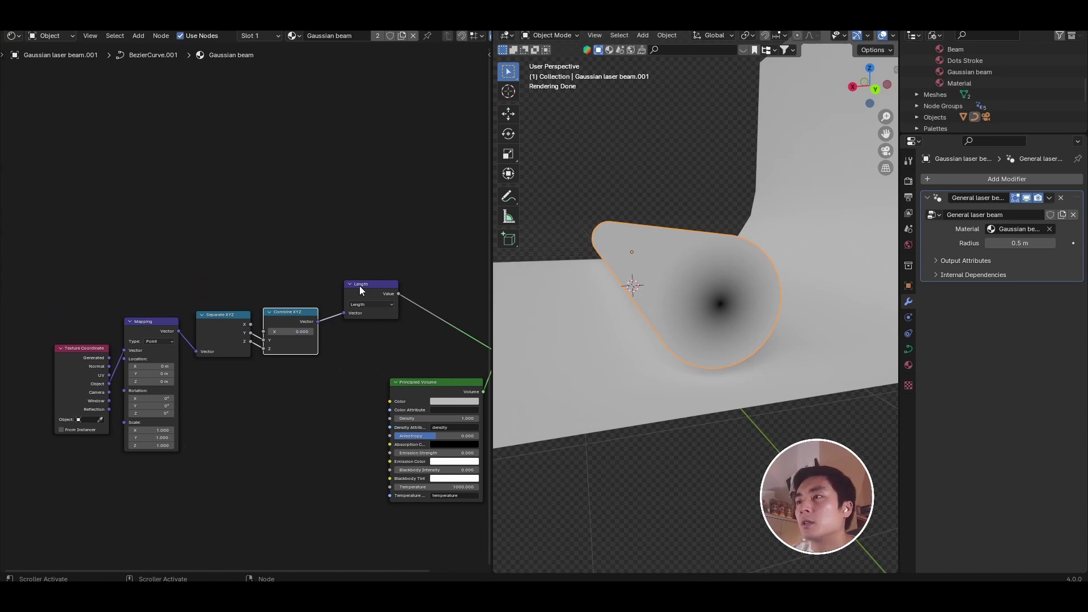
{"action": "left_click_drag", "start_coordinate": [362, 292], "coordinate": [342, 327]}
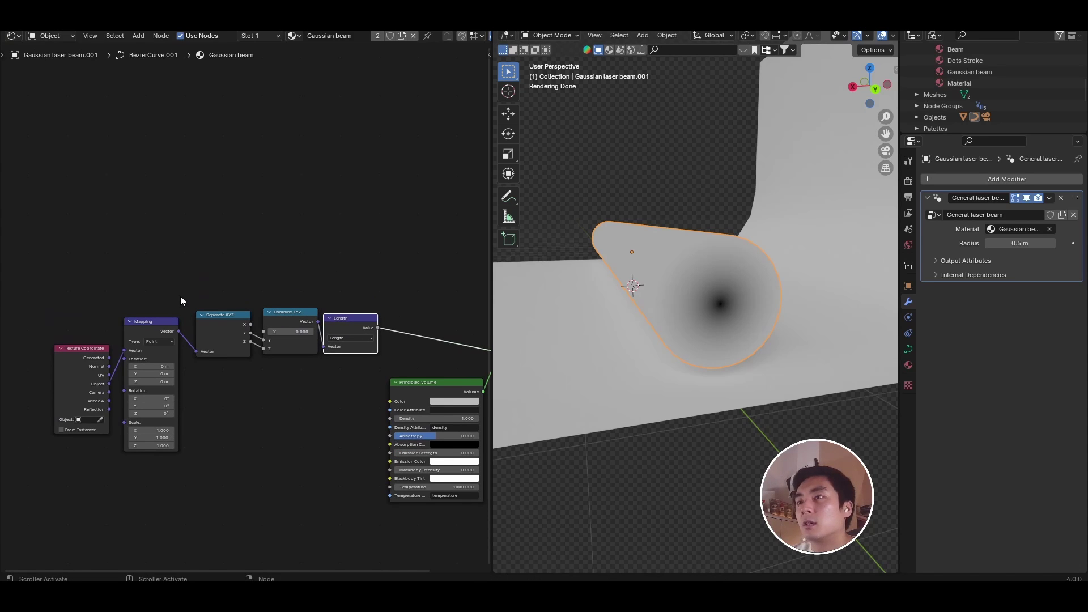
{"action": "left_click_drag", "start_coordinate": [180, 300], "coordinate": [372, 369]}
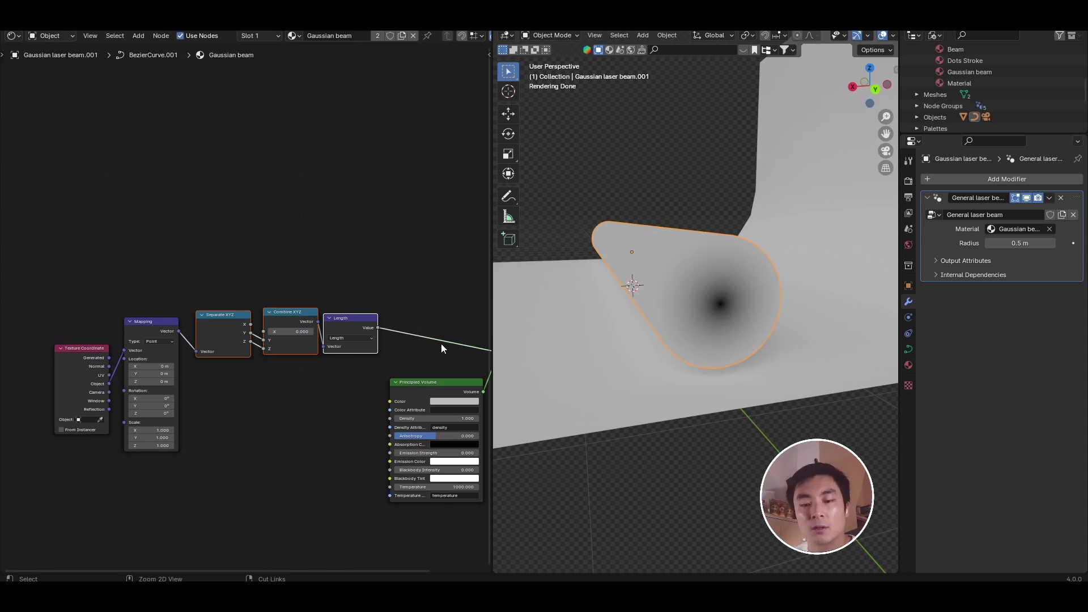
{"action": "key", "text": "ctrl+j"}
{"action": "key", "text": "n"}
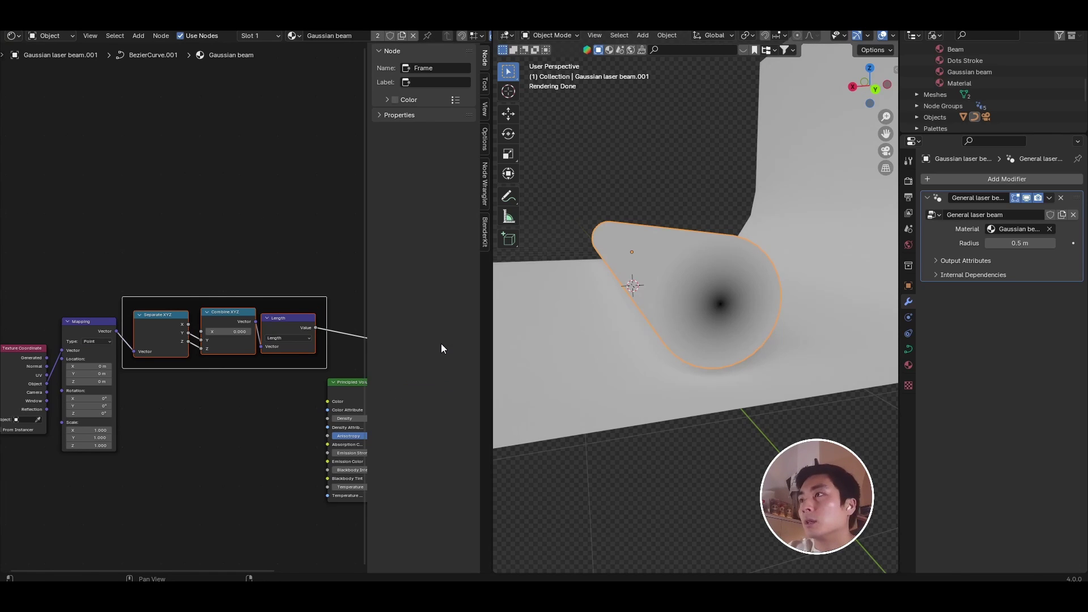
{"action": "left_click", "coordinate": [426, 84]}
{"action": "type", "text": "radius"}
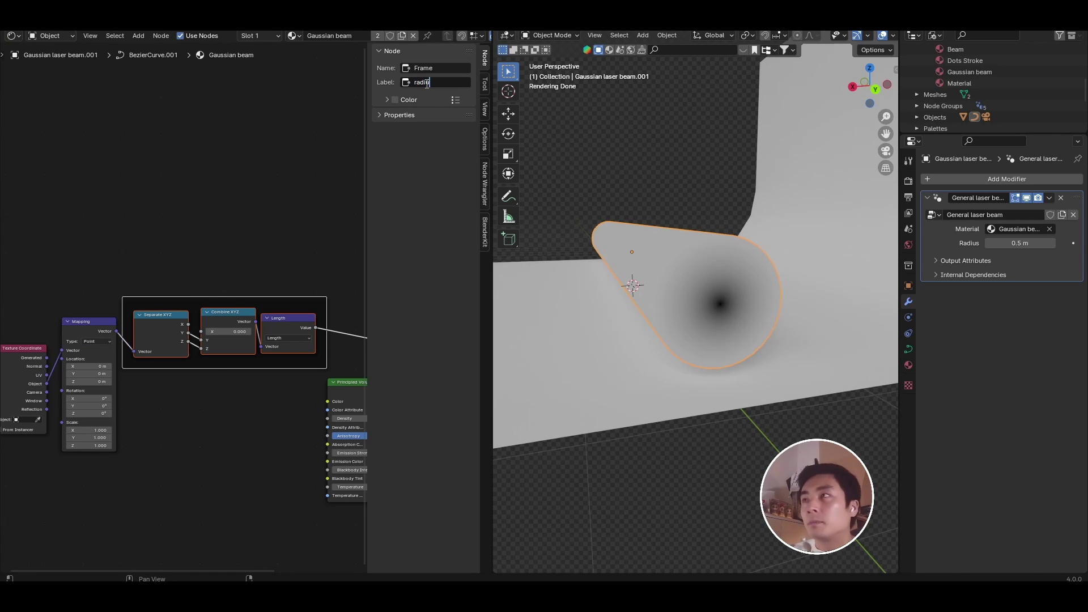
{"action": "key", "text": "Return"}
Step: Move the Material Output and Principled Volume nodes farther from the radius frame to make room for more nodes
{"action": "scroll", "coordinate": [181, 347], "scroll_direction": "down", "scroll_amount": 3}
{"action": "left_click_drag", "start_coordinate": [216, 345], "coordinate": [282, 337]}
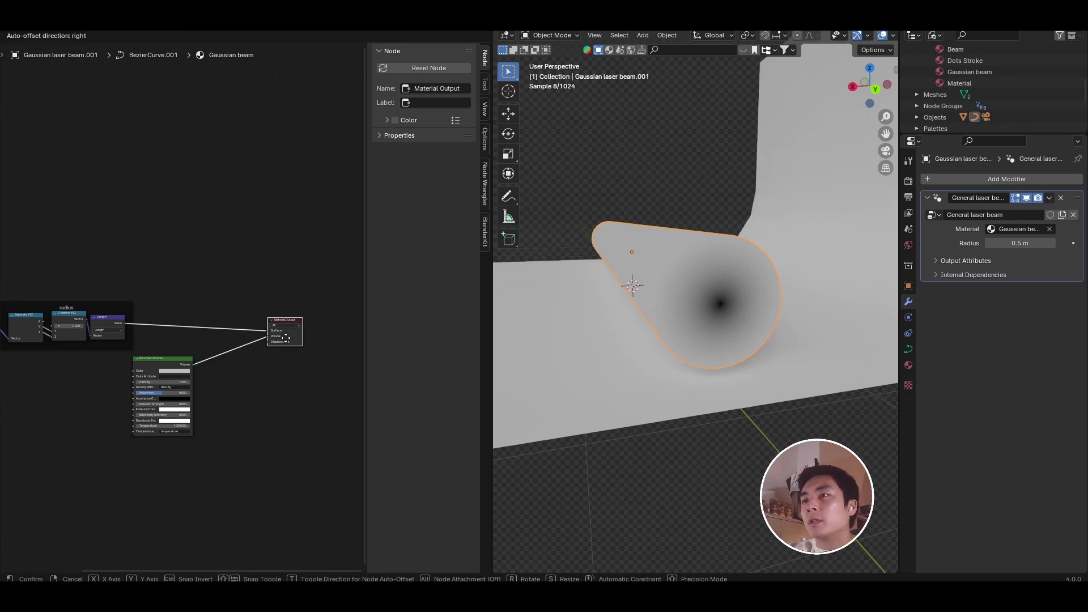
{"action": "left_click_drag", "start_coordinate": [175, 363], "coordinate": [234, 379]}
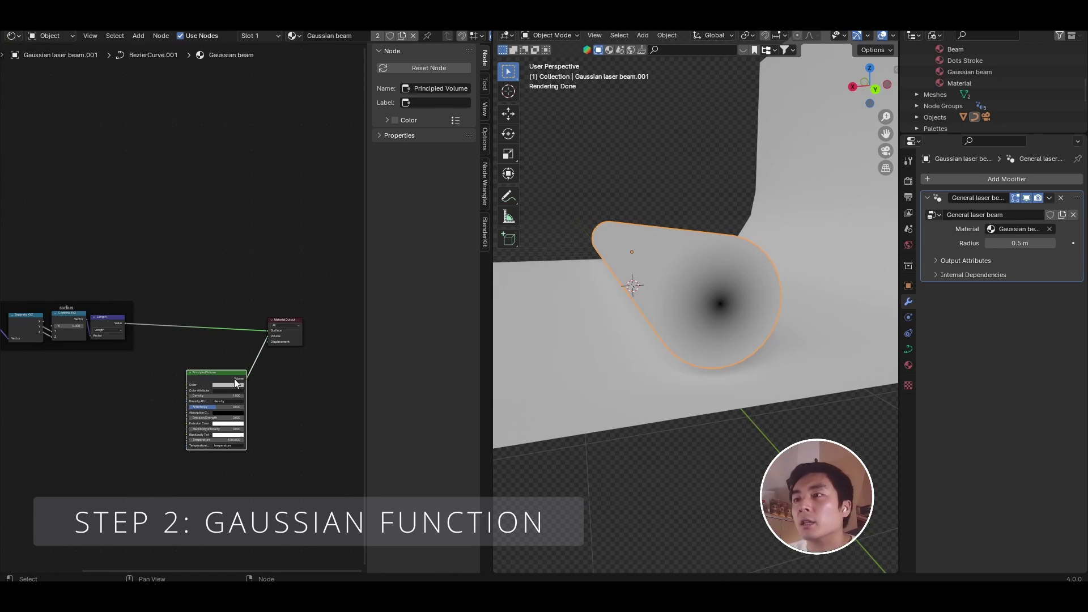
Step: Add a Math node in the free space above the link between the radius frame and the Material Output
{"action": "scroll", "coordinate": [119, 318], "scroll_direction": "up", "scroll_amount": 1}
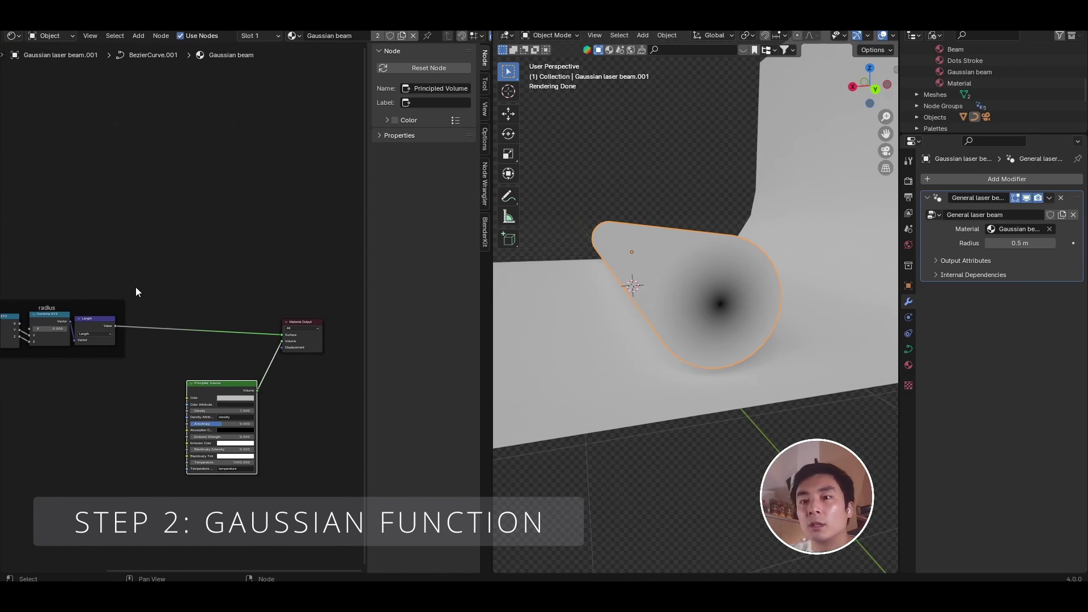
{"action": "middle_click_drag", "start_coordinate": [136, 291], "coordinate": [198, 265]}
{"action": "key", "text": "shift+a"}
{"action": "left_click", "coordinate": [222, 247]}
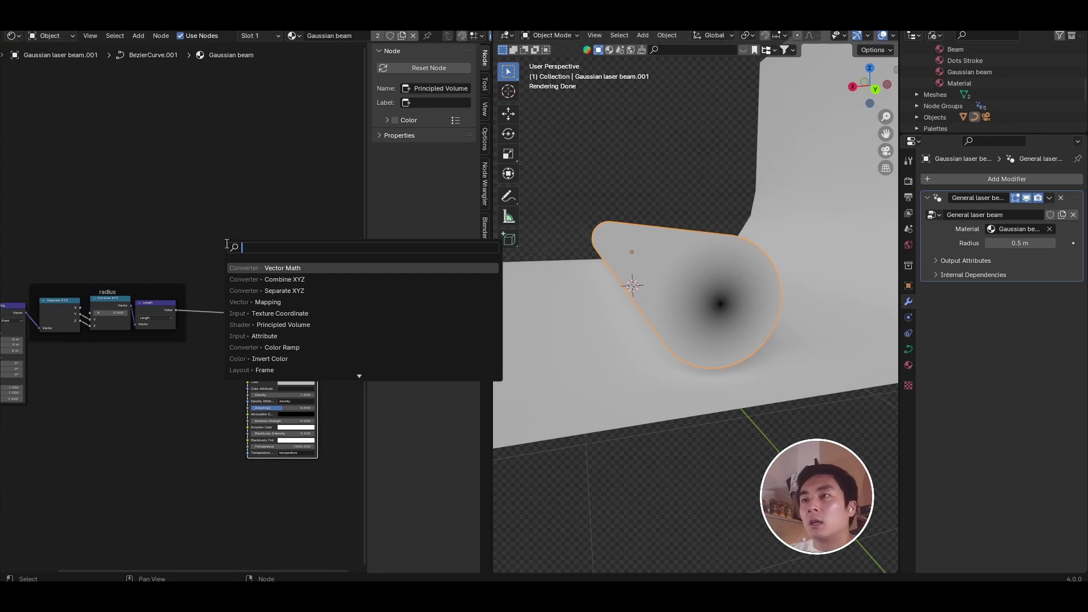
{"action": "type", "text": "math"}
{"action": "key", "text": "Return"}
{"action": "left_click", "coordinate": [226, 245]}
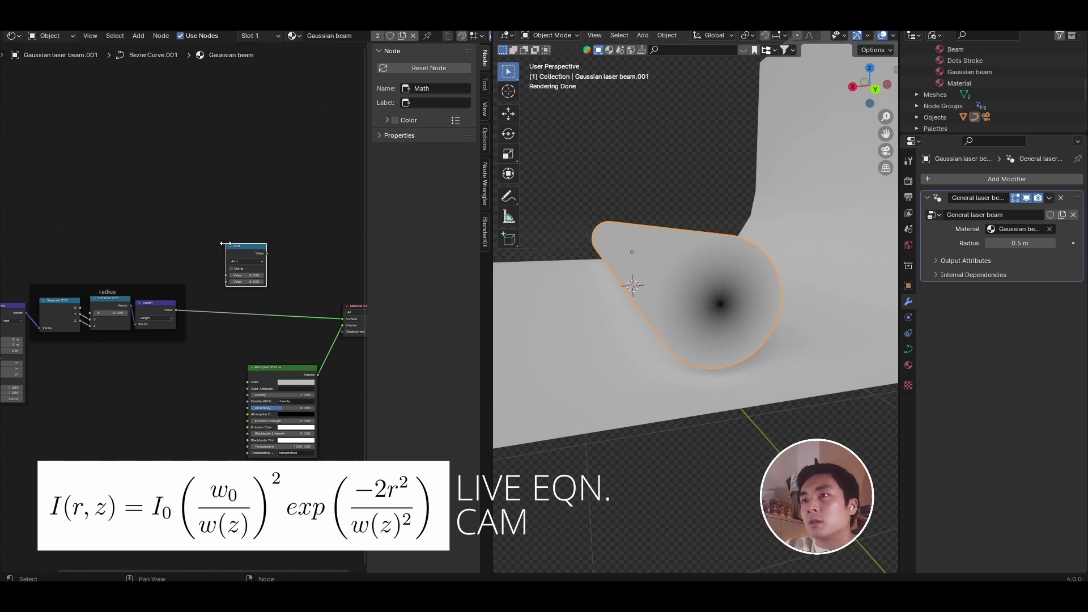
Step: Set the Math node to Power with an exponent of 2 and link the Length value to its Base
{"action": "scroll", "coordinate": [225, 243], "scroll_direction": "up", "scroll_amount": 1}
{"action": "scroll", "coordinate": [225, 243], "scroll_direction": "up", "scroll_amount": 2}
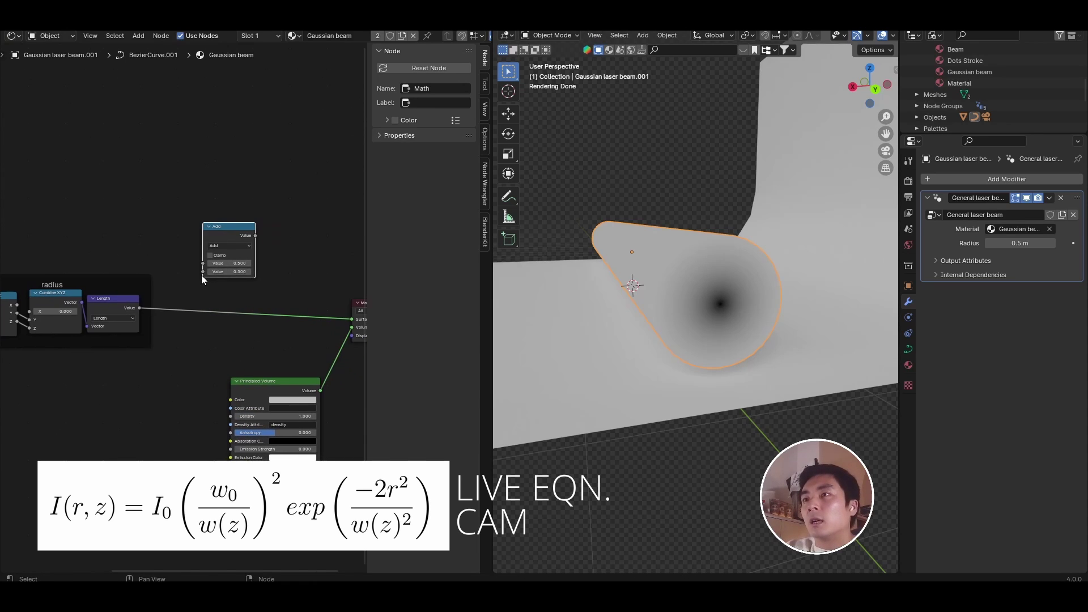
{"action": "left_click", "coordinate": [209, 244]}
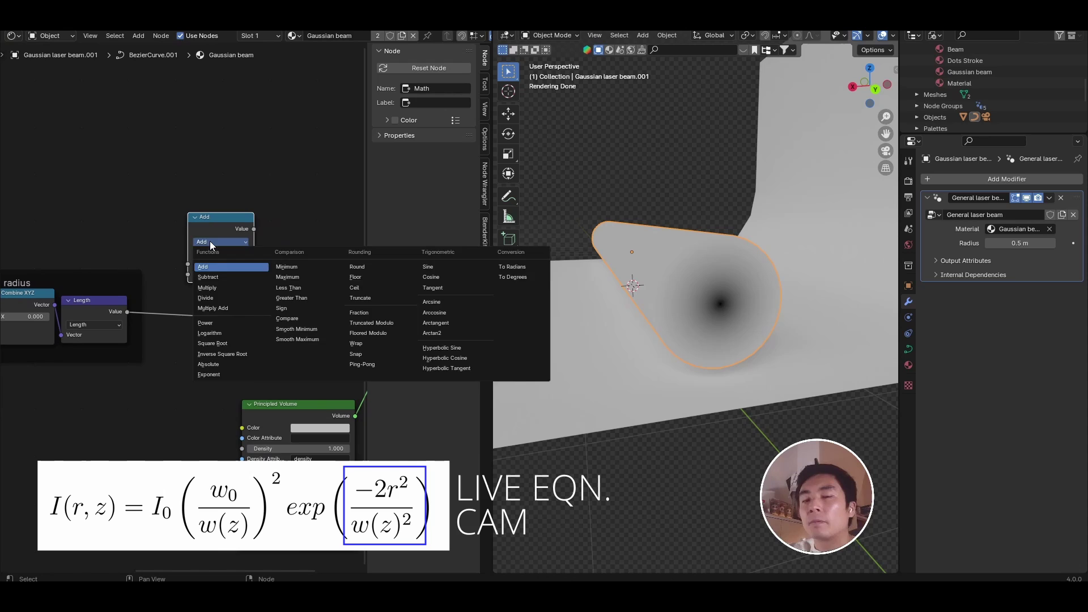
{"action": "left_click", "coordinate": [214, 294]}
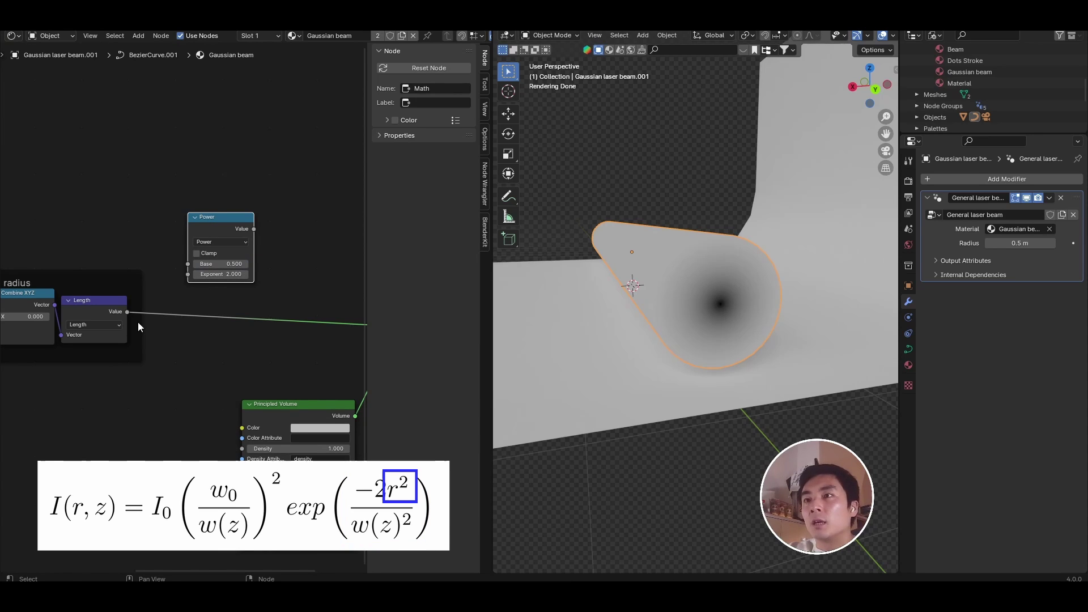
{"action": "left_click_drag", "start_coordinate": [127, 312], "coordinate": [188, 264]}
Step: Duplicate the Power node, set the copy to Multiply with a value of -2, and feed it the Power output
{"action": "middle_click_drag", "start_coordinate": [261, 229], "coordinate": [185, 230]}
{"action": "key", "text": "shift+d"}
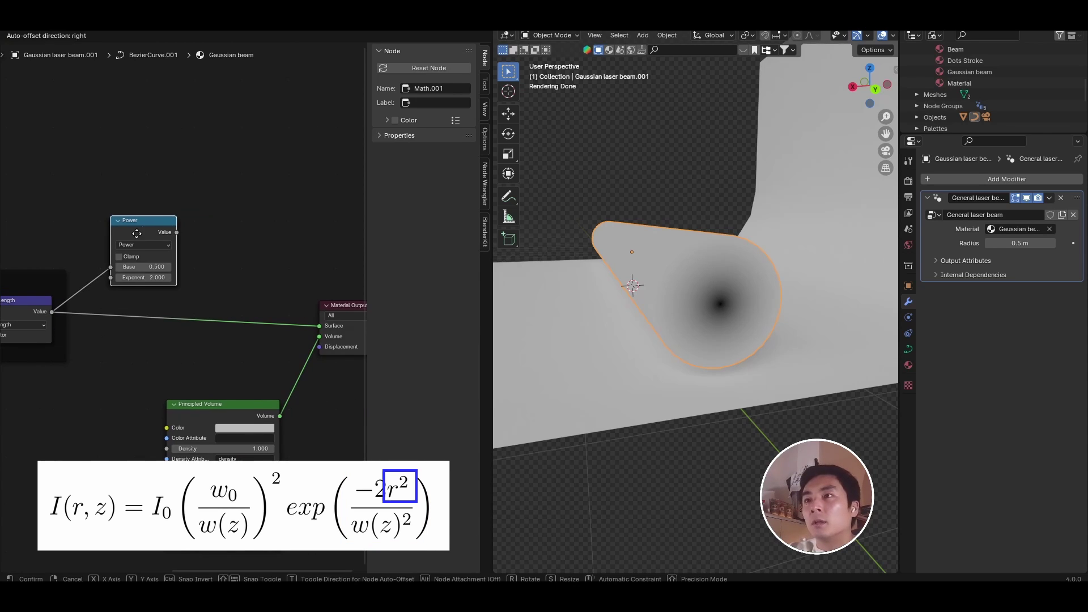
{"action": "left_click", "coordinate": [217, 230]}
{"action": "left_click", "coordinate": [218, 239]}
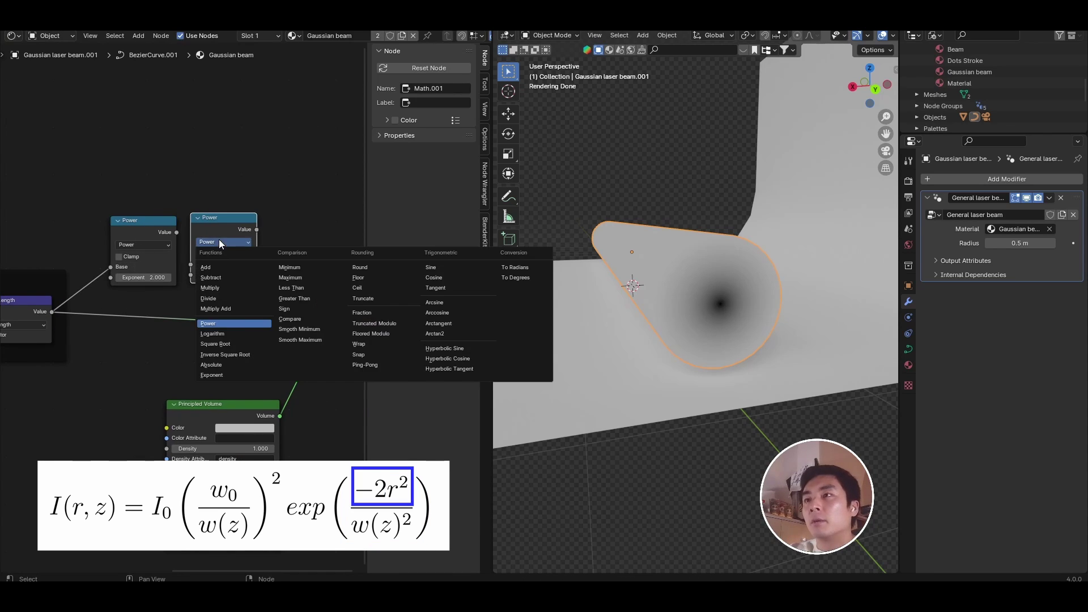
{"action": "left_click", "coordinate": [224, 285]}
{"action": "left_click", "coordinate": [221, 274]}
{"action": "type", "text": "-2"}
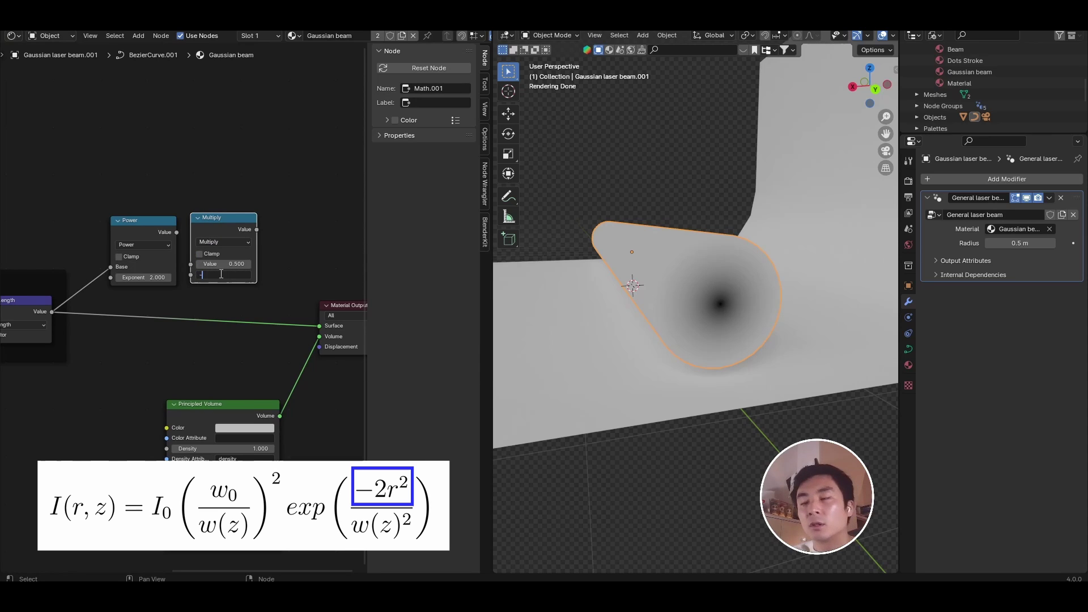
{"action": "key", "text": "Return"}
{"action": "left_click_drag", "start_coordinate": [177, 232], "coordinate": [191, 264]}
{"action": "left_click_drag", "start_coordinate": [141, 222], "coordinate": [121, 227]}
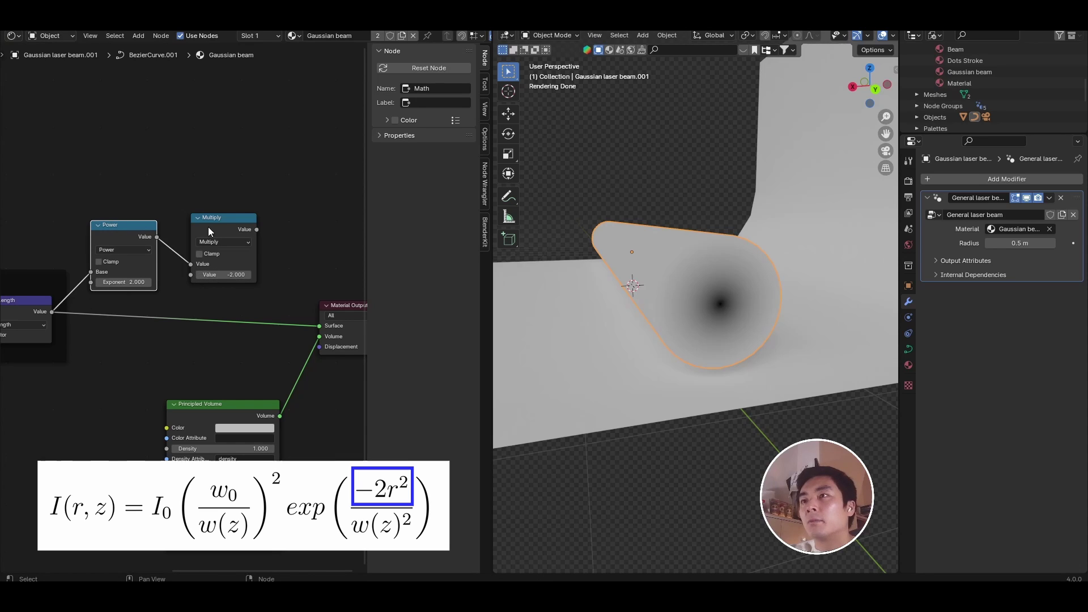
Step: Duplicate the Multiply node, place the copy below the first Power node, and set its operation to Power
{"action": "left_click", "coordinate": [226, 230]}
{"action": "key", "text": "shift+d"}
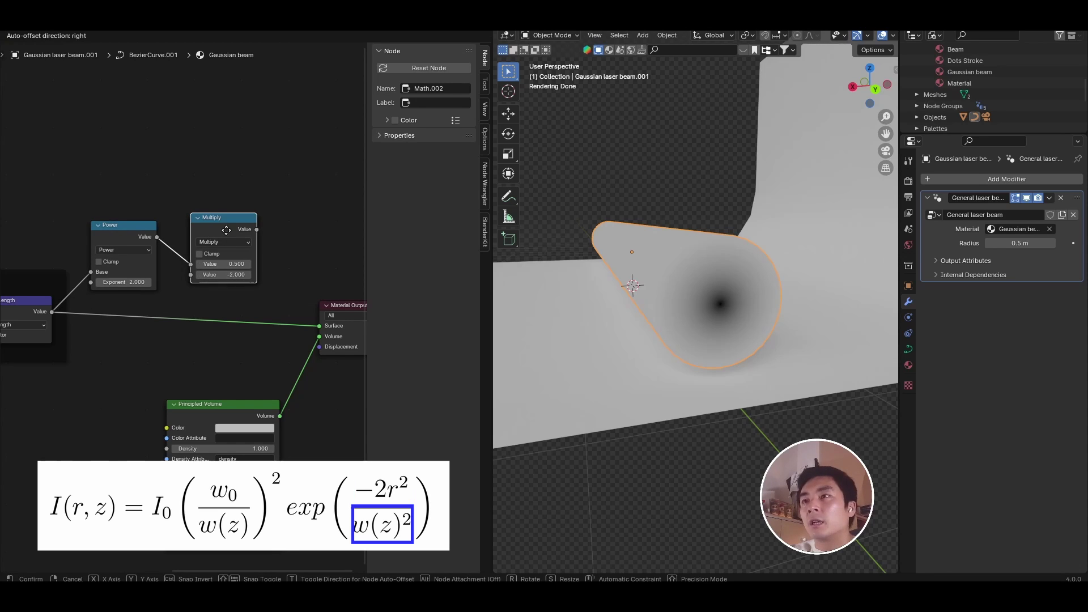
{"action": "left_click", "coordinate": [135, 342]}
{"action": "scroll", "coordinate": [134, 342], "scroll_direction": "up", "scroll_amount": 1}
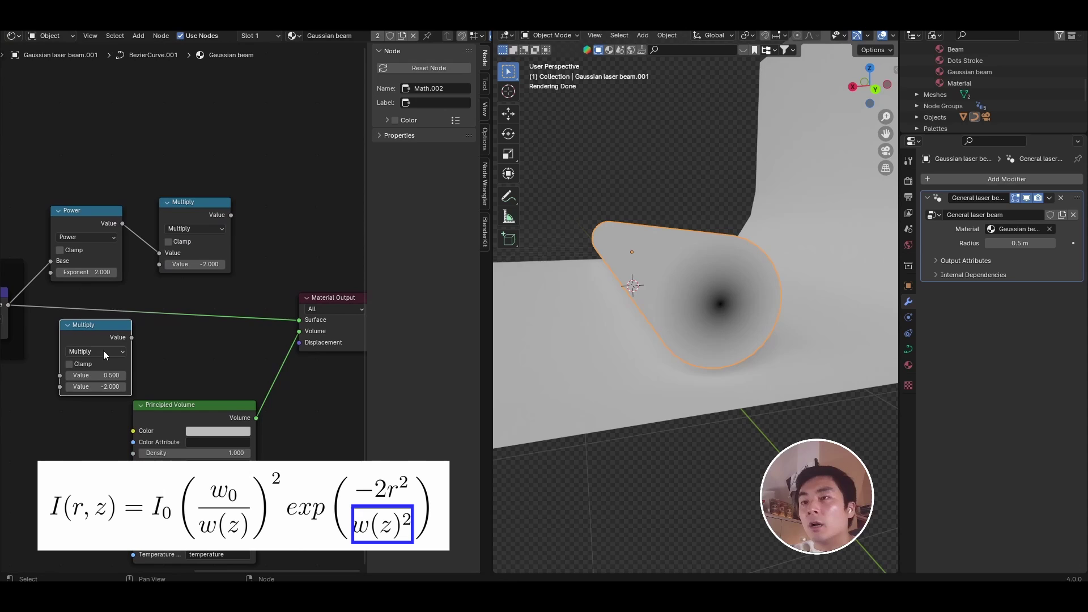
{"action": "left_click", "coordinate": [97, 350]}
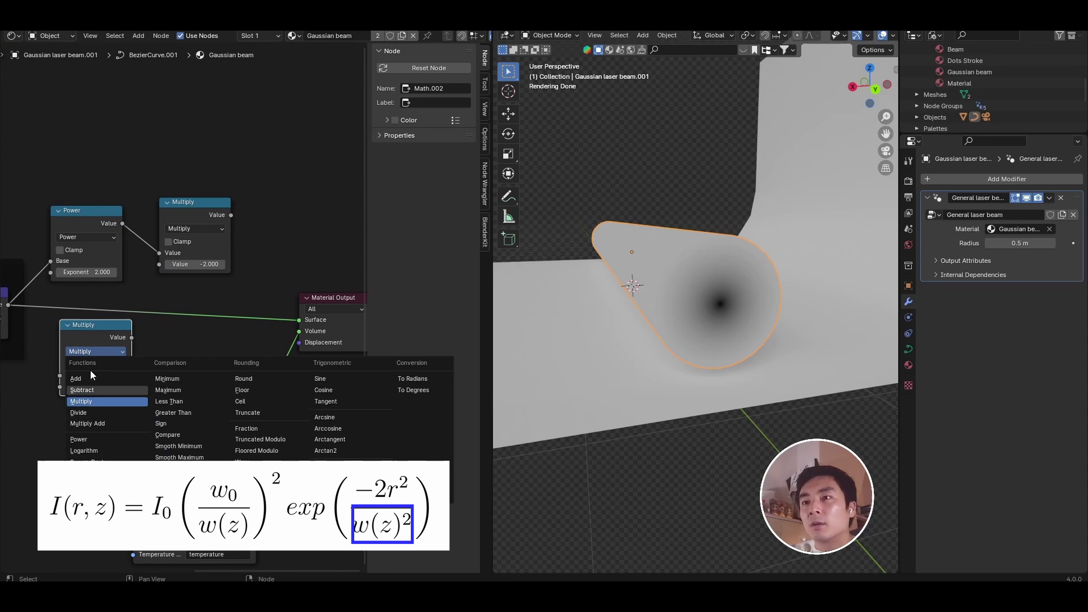
{"action": "left_click", "coordinate": [80, 439]}
Step: Duplicate the lower Power node, place the copy after the Multiply node, and set its operation to Multiply
{"action": "key", "text": "shift+d"}
{"action": "left_click", "coordinate": [272, 236]}
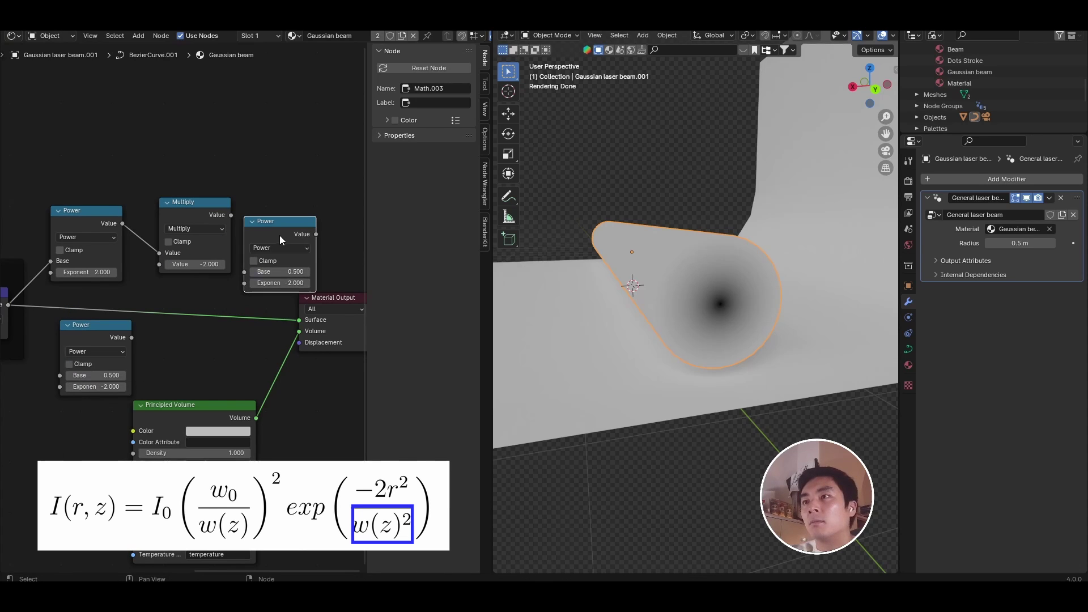
{"action": "left_click", "coordinate": [280, 247]}
{"action": "left_click", "coordinate": [272, 298]}
Step: Shift the Material Output and Principled Volume nodes clear of the new math nodes and hide the node properties sidebar
{"action": "scroll", "coordinate": [244, 324], "scroll_direction": "down", "scroll_amount": 6}
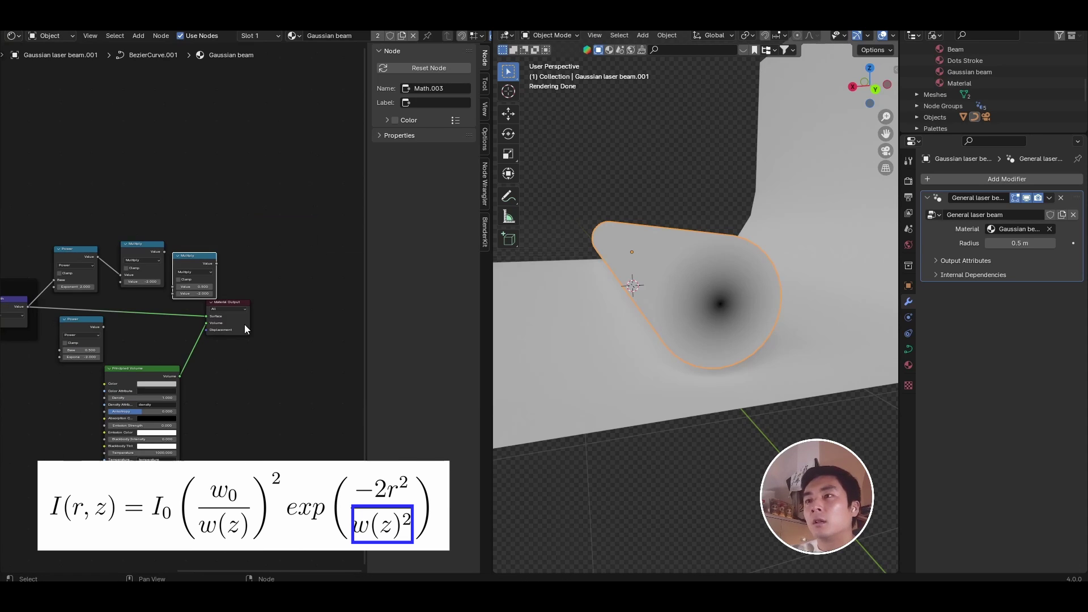
{"action": "left_click_drag", "start_coordinate": [245, 329], "coordinate": [358, 319]}
{"action": "left_click_drag", "start_coordinate": [139, 372], "coordinate": [269, 323]}
{"action": "key", "text": "n"}
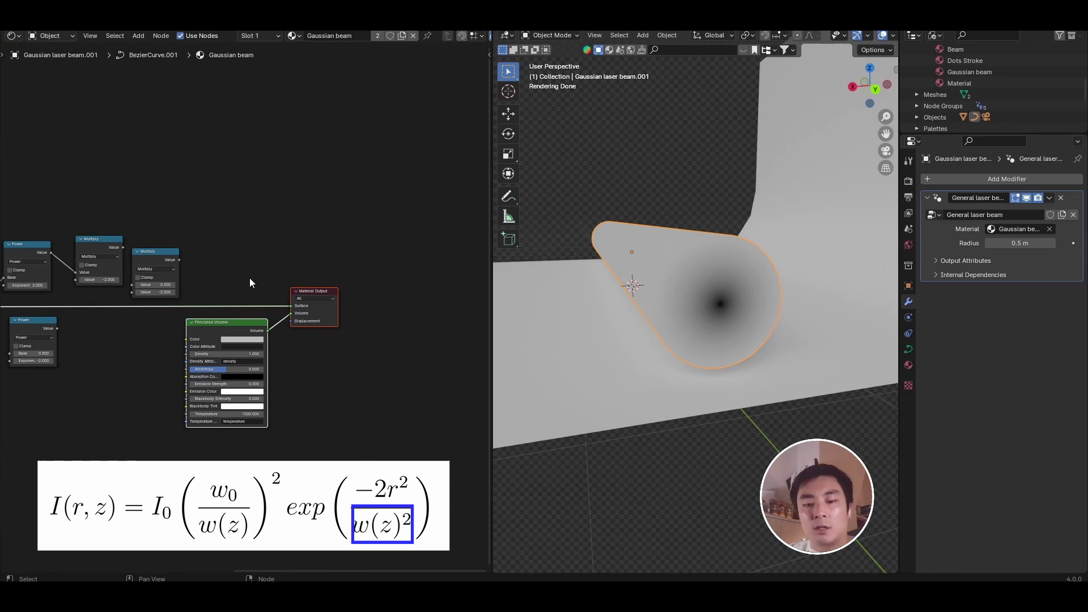
Step: Feed the first Multiply and the lower Power outputs into the last Multiply node, and place the lower Power node beneath the first Multiply
{"action": "key", "text": "g"}
{"action": "left_click", "coordinate": [378, 279]}
{"action": "left_click_drag", "start_coordinate": [345, 269], "coordinate": [364, 319]}
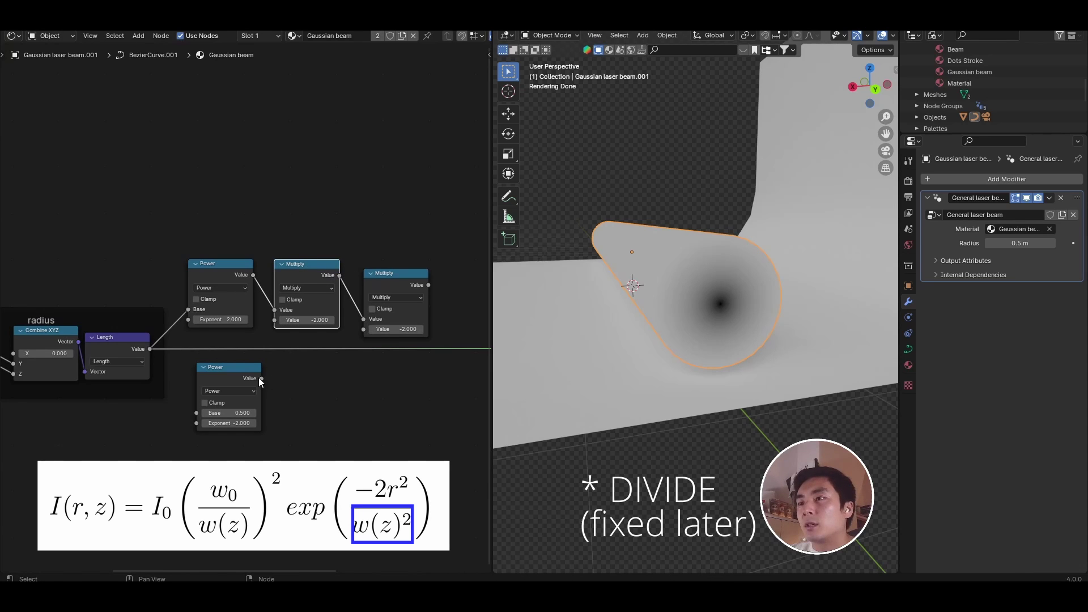
{"action": "left_click_drag", "start_coordinate": [261, 378], "coordinate": [363, 329]}
{"action": "left_click_drag", "start_coordinate": [221, 368], "coordinate": [297, 362]}
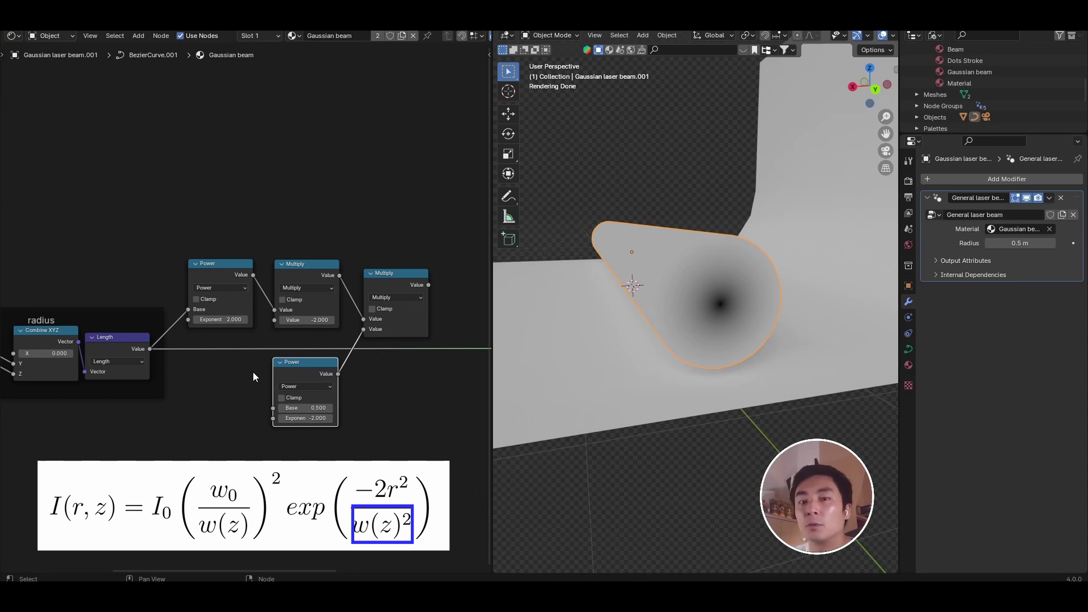
Step: Add a Value node below the radius frame
{"action": "scroll", "coordinate": [308, 346], "scroll_direction": "down", "scroll_amount": 3}
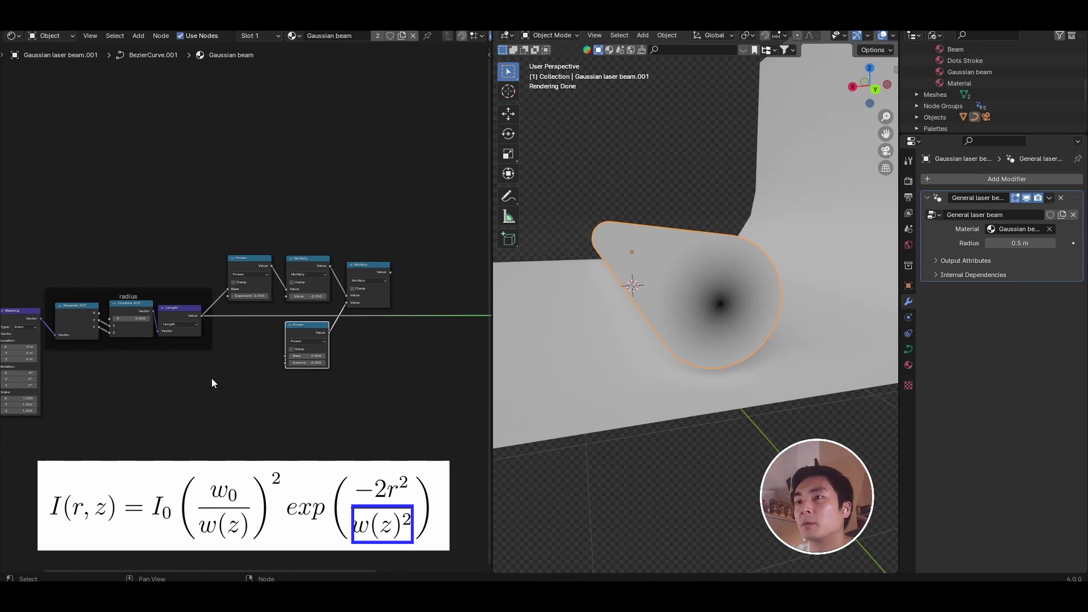
{"action": "middle_click_drag", "start_coordinate": [212, 379], "coordinate": [247, 366]}
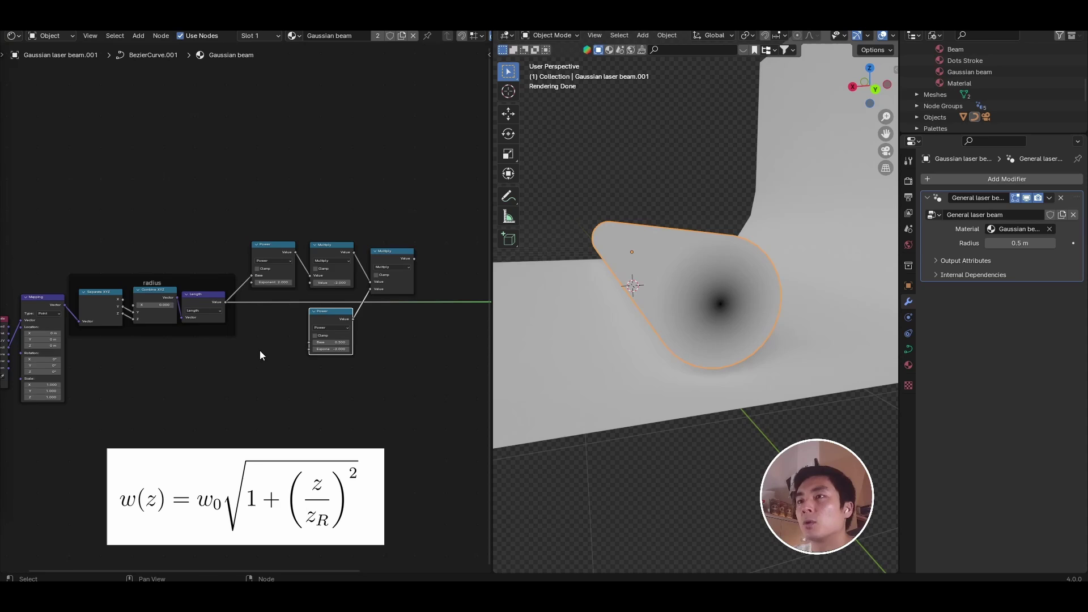
{"action": "key", "text": "Home"}
{"action": "key", "text": "shift+a"}
{"action": "left_click", "coordinate": [202, 305]}
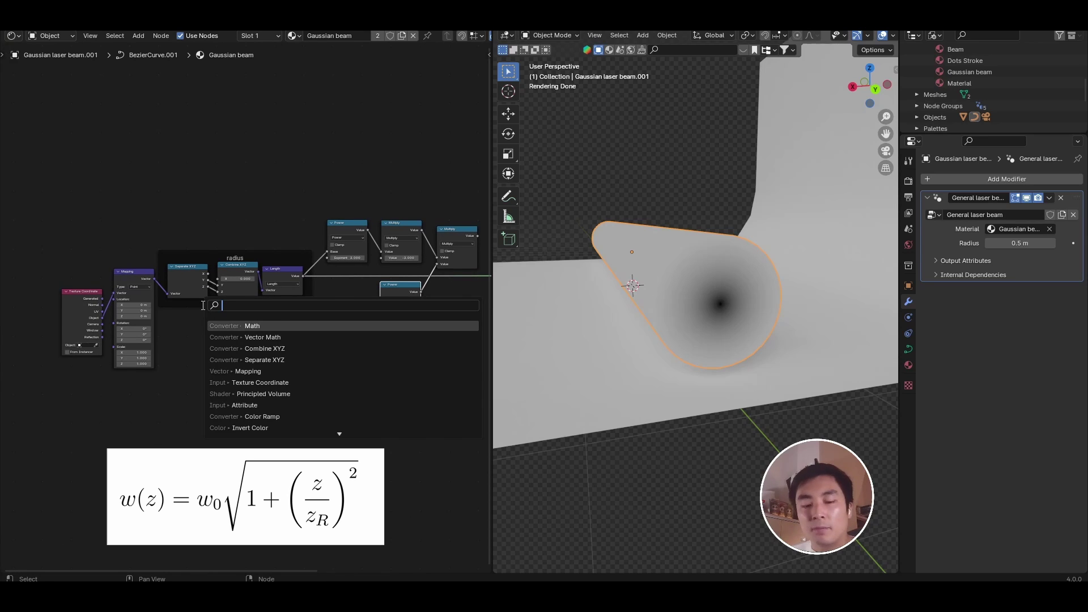
{"action": "type", "text": "value"}
{"action": "key", "text": "Return"}
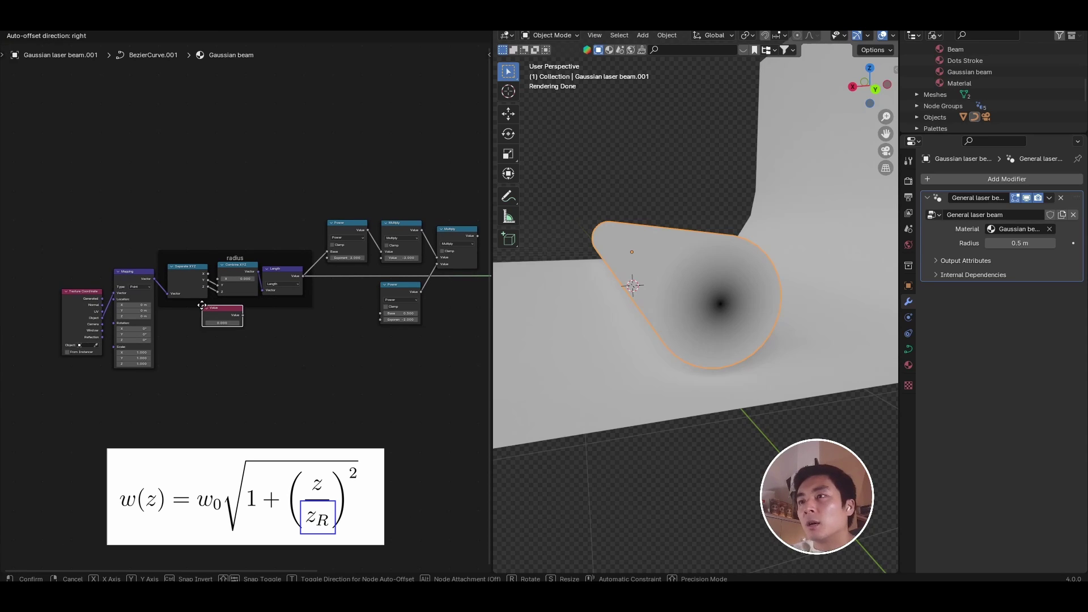
{"action": "left_click", "coordinate": [187, 357]}
Step: Label the new Value node "Rayleigh length"
{"action": "scroll", "coordinate": [187, 357], "scroll_direction": "up", "scroll_amount": 4}
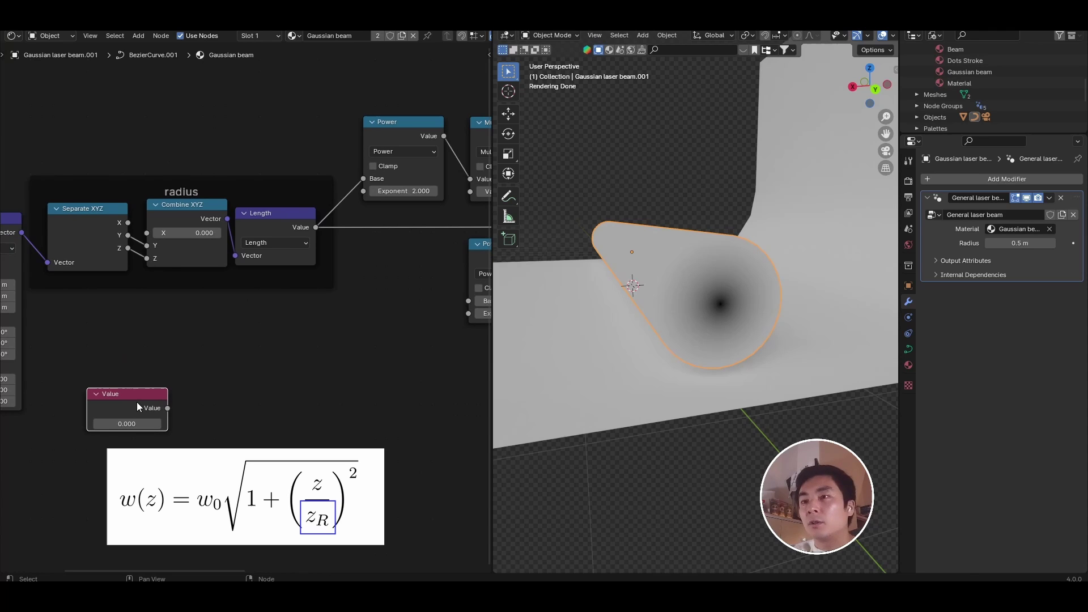
{"action": "key", "text": "n"}
{"action": "left_click", "coordinate": [430, 101]}
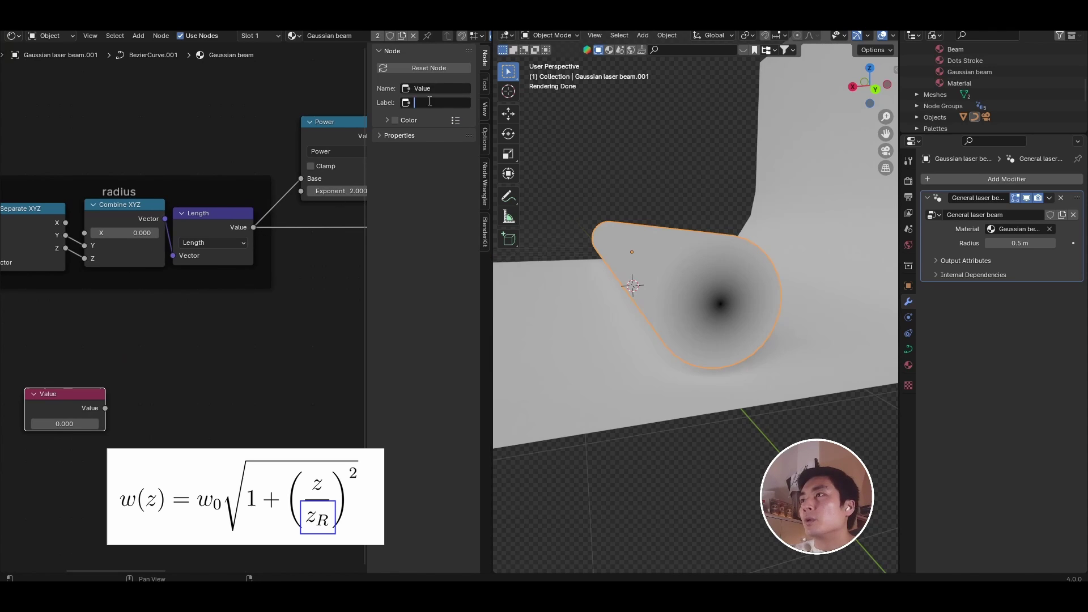
{"action": "type", "text": "Rayleigh length"}
{"action": "key", "text": "Return"}
{"action": "key", "text": "n"}
Step: Add a Math node set to Divide and feed it the Separate XYZ X output and the Rayleigh length value
{"action": "key", "text": "shift+a"}
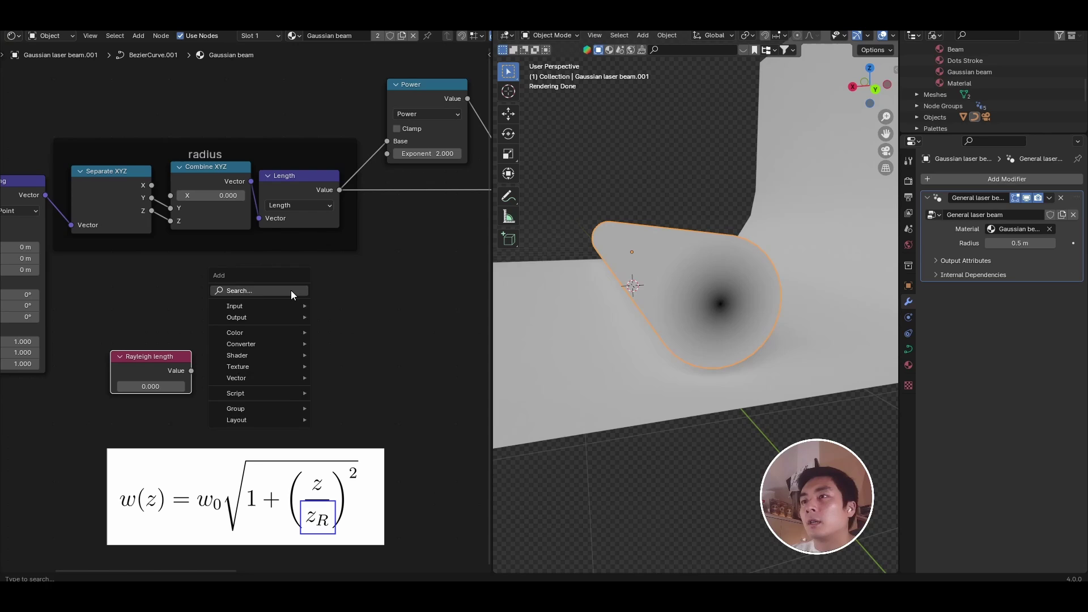
{"action": "left_click", "coordinate": [292, 288]}
{"action": "type", "text": "math"}
{"action": "key", "text": "Return"}
{"action": "left_click", "coordinate": [290, 290]}
{"action": "left_click", "coordinate": [332, 322]}
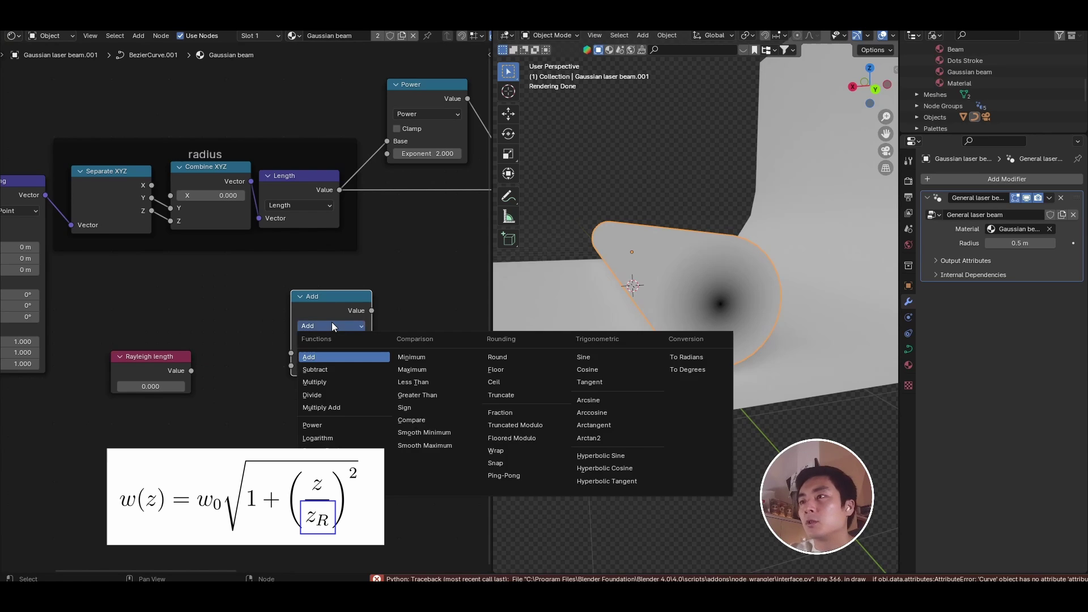
{"action": "left_click", "coordinate": [312, 395]}
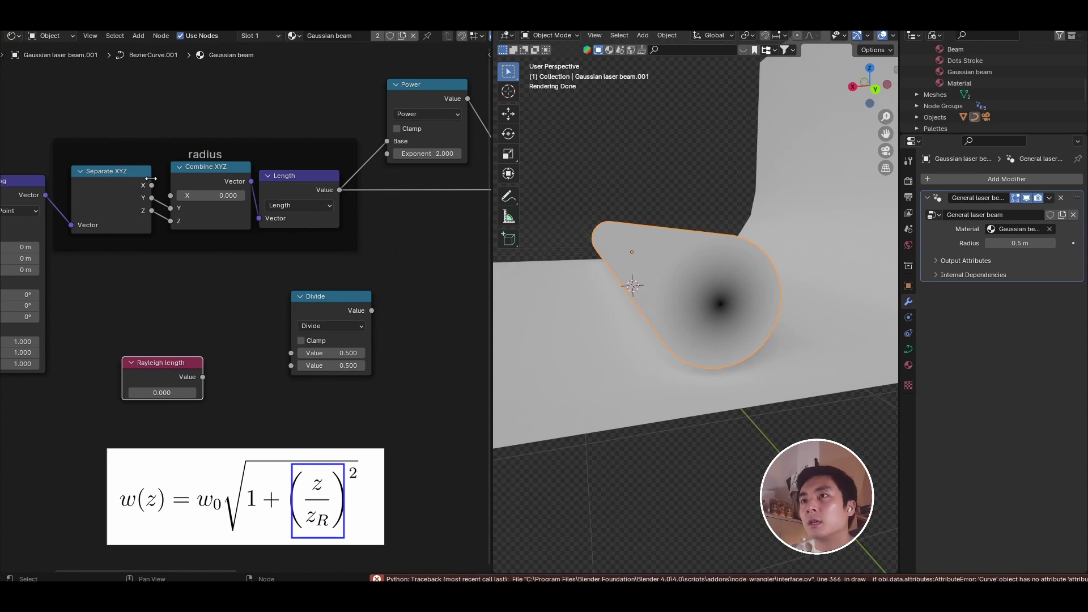
{"action": "left_click_drag", "start_coordinate": [152, 186], "coordinate": [291, 352]}
{"action": "left_click_drag", "start_coordinate": [184, 364], "coordinate": [292, 366]}
Step: Duplicate the Divide node, set the copy to Power with an exponent of 2, and feed it the Divide output
{"action": "left_click", "coordinate": [212, 301]}
{"action": "left_click", "coordinate": [237, 330]}
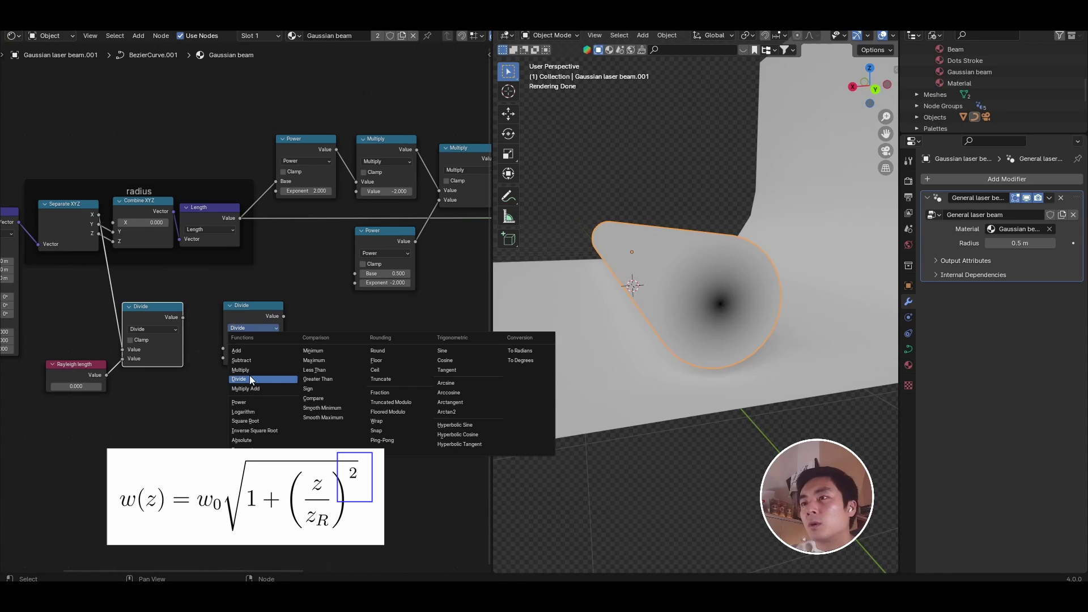
{"action": "left_click", "coordinate": [249, 402]}
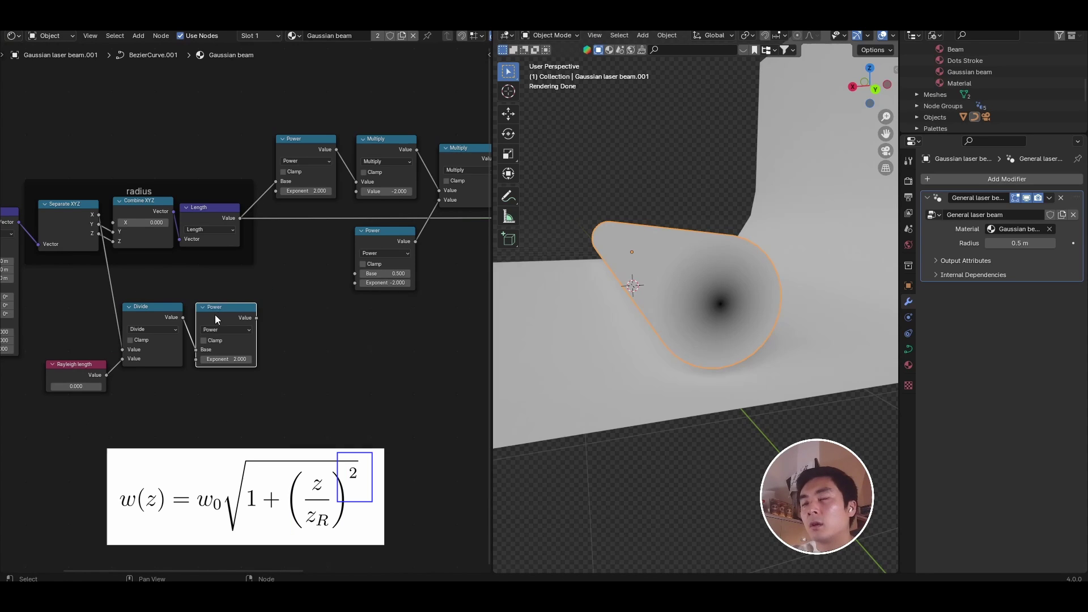
Step: Duplicate the new Power node, set the copy to Add with a value of 1, and feed it the Power output
{"action": "key", "text": "shift+d"}
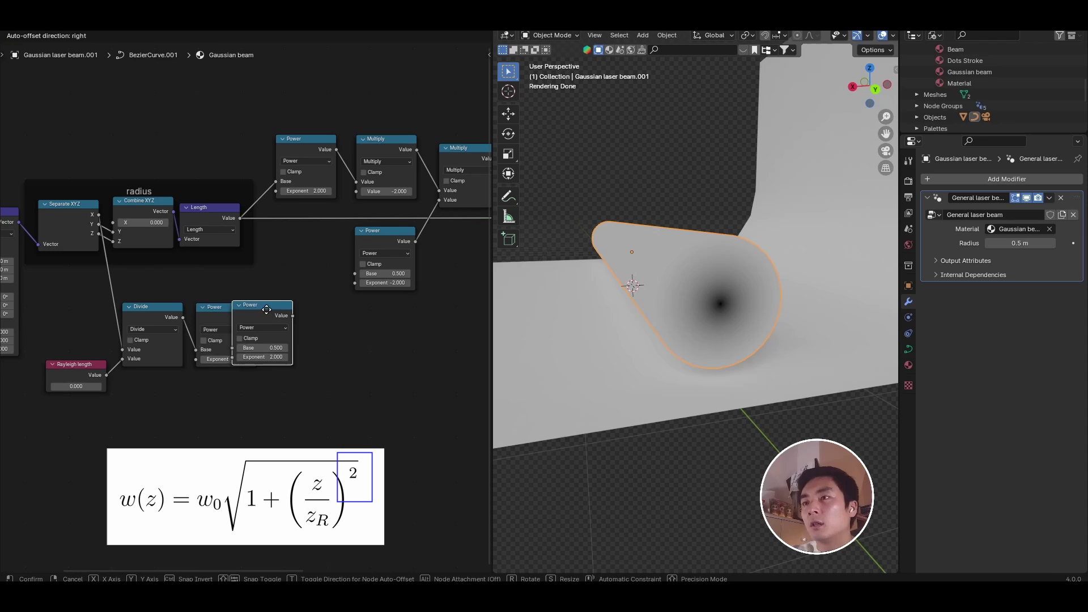
{"action": "left_click", "coordinate": [288, 312]}
{"action": "left_click", "coordinate": [295, 328]}
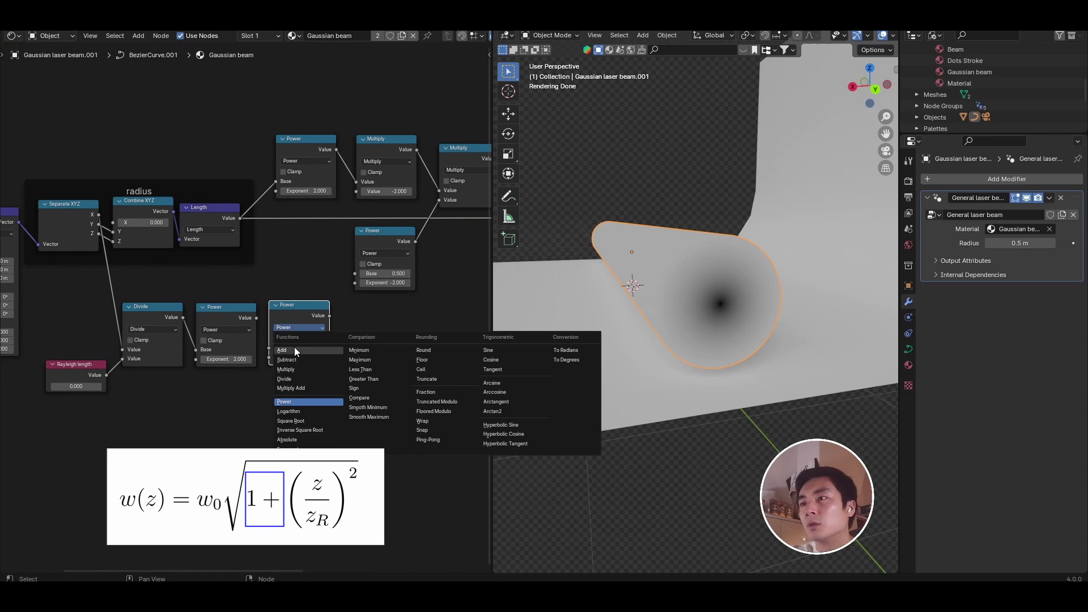
{"action": "left_click", "coordinate": [294, 347]}
{"action": "left_click", "coordinate": [294, 357]}
{"action": "type", "text": "1"}
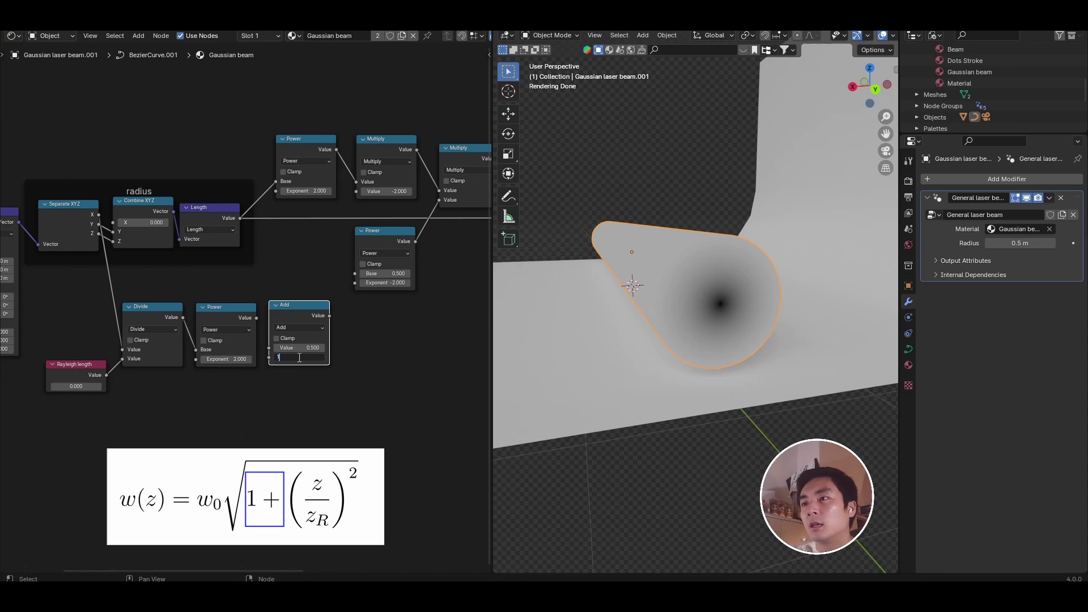
{"action": "key", "text": "Return"}
{"action": "left_click_drag", "start_coordinate": [256, 318], "coordinate": [269, 347]}
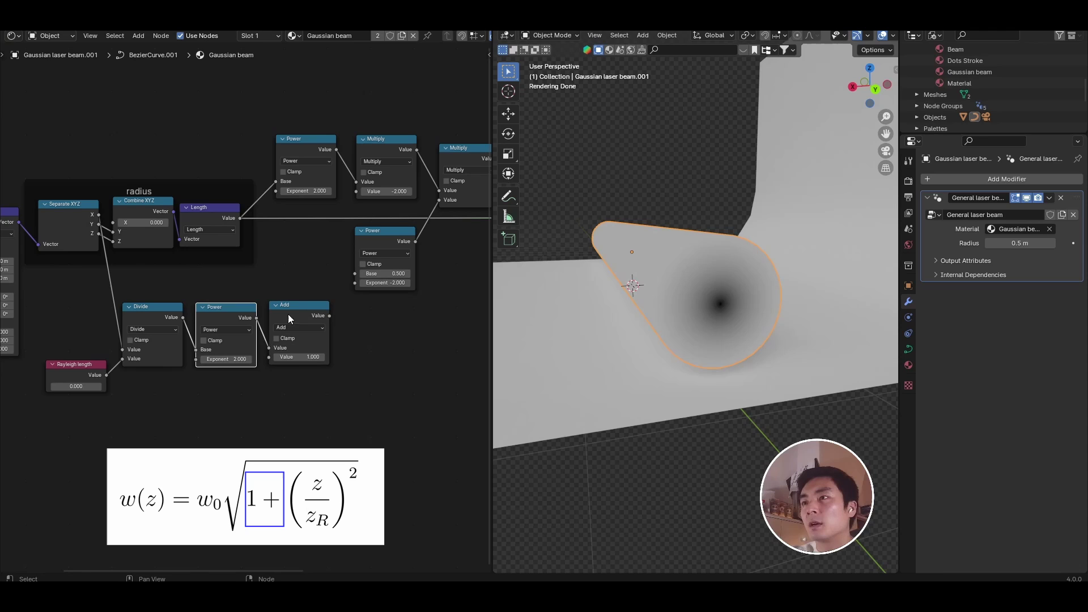
{"action": "left_click_drag", "start_coordinate": [289, 311], "coordinate": [285, 315]}
Step: Duplicate the Add node, set the copy to Square Root, and feed it the Add output
{"action": "middle_click_drag", "start_coordinate": [318, 329], "coordinate": [309, 308]}
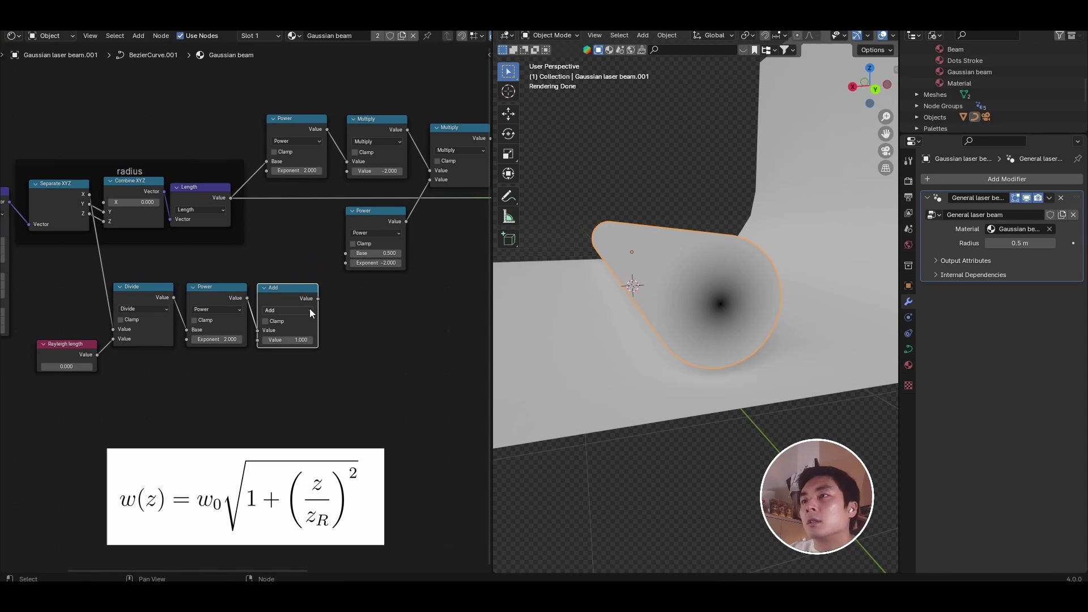
{"action": "key", "text": "shift+d"}
{"action": "left_click", "coordinate": [382, 309]}
{"action": "left_click", "coordinate": [371, 310]}
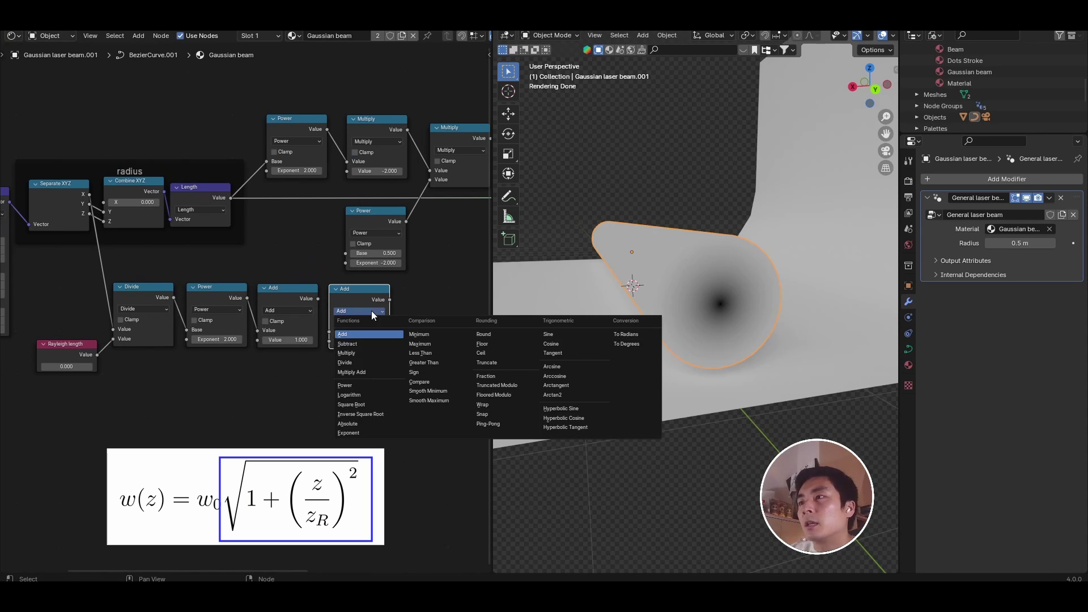
{"action": "left_click", "coordinate": [377, 406]}
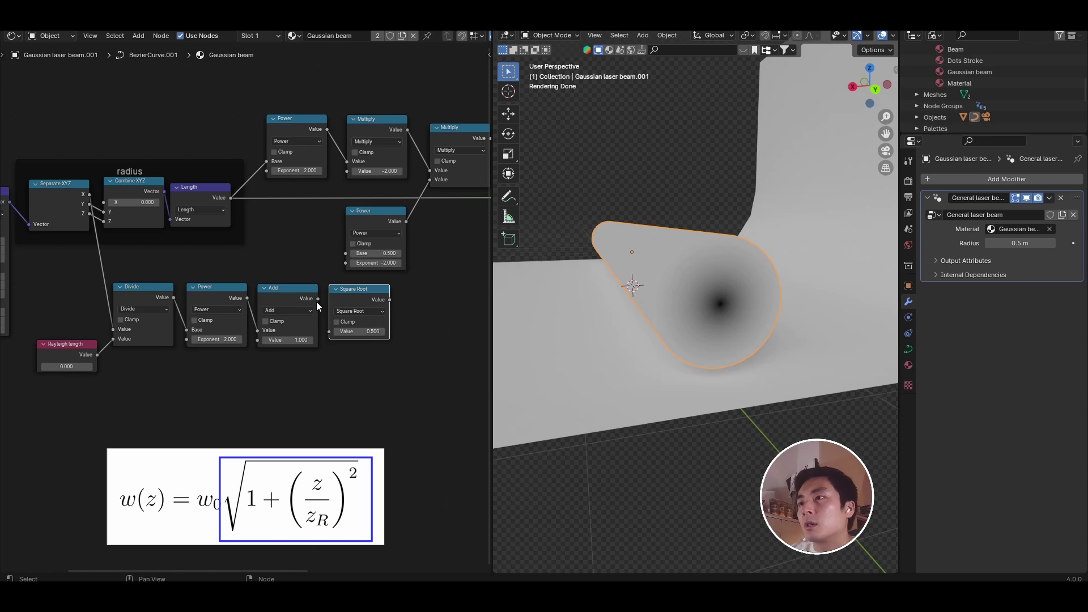
{"action": "left_click_drag", "start_coordinate": [316, 302], "coordinate": [329, 328]}
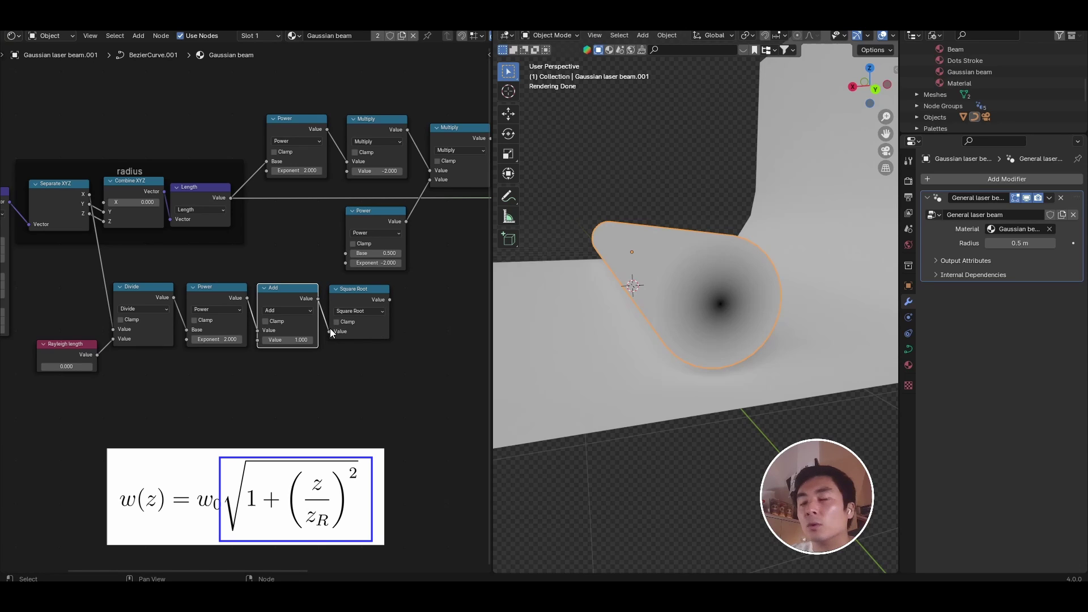
Step: Duplicate the Rayleigh length node and place the copy directly below it
{"action": "scroll", "coordinate": [332, 321], "scroll_direction": "down", "scroll_amount": 3}
{"action": "scroll", "coordinate": [221, 334], "scroll_direction": "up", "scroll_amount": 2}
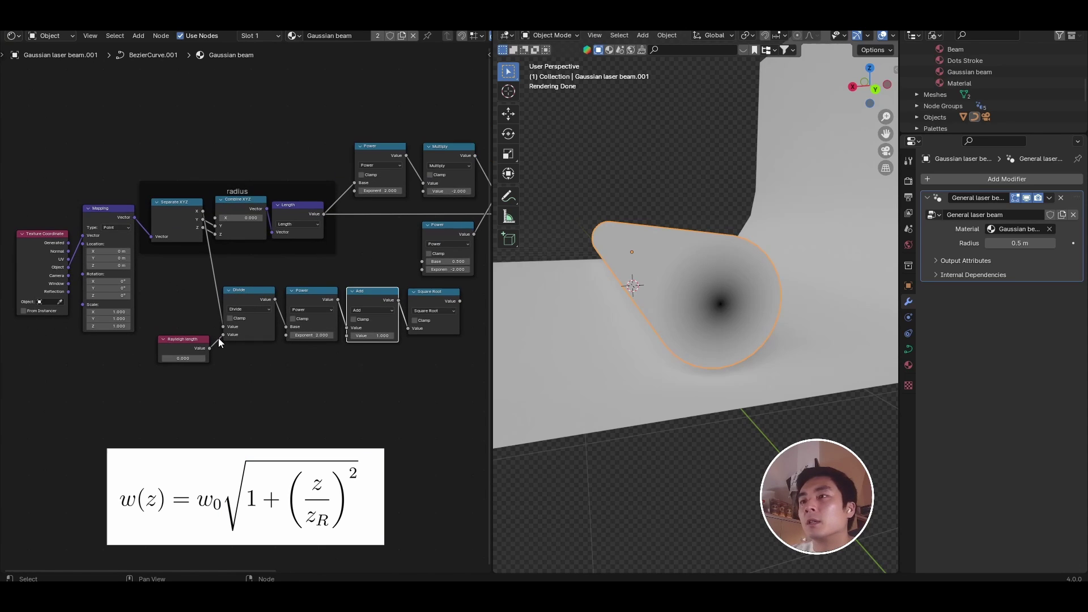
{"action": "middle_click_drag", "start_coordinate": [219, 338], "coordinate": [209, 327]}
{"action": "scroll", "coordinate": [209, 327], "scroll_direction": "up", "scroll_amount": 2}
{"action": "left_click", "coordinate": [169, 338]}
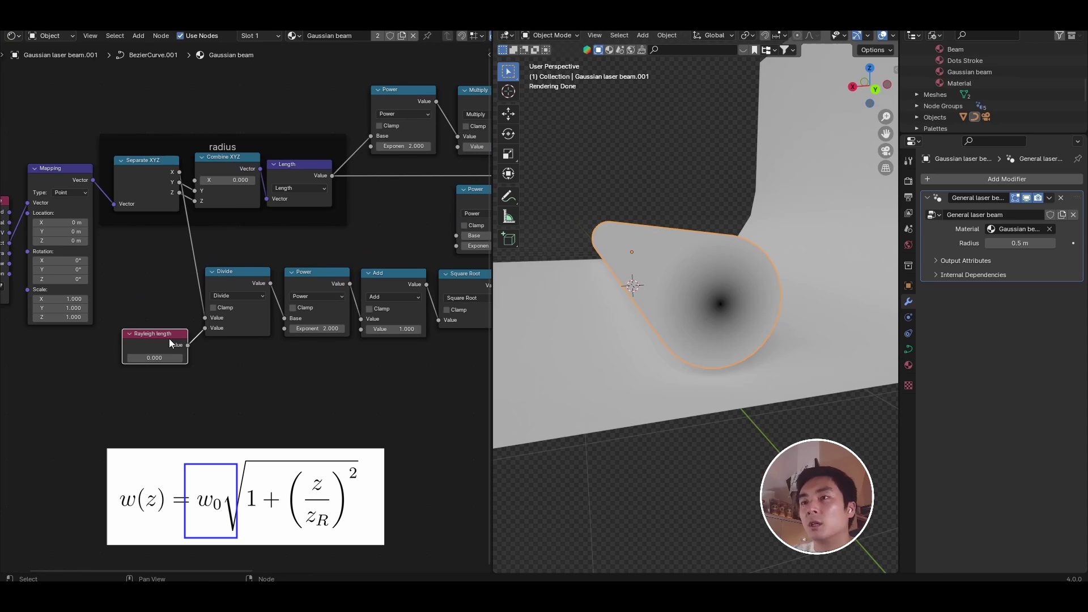
{"action": "key", "text": "shift+d"}
{"action": "left_click", "coordinate": [169, 381]}
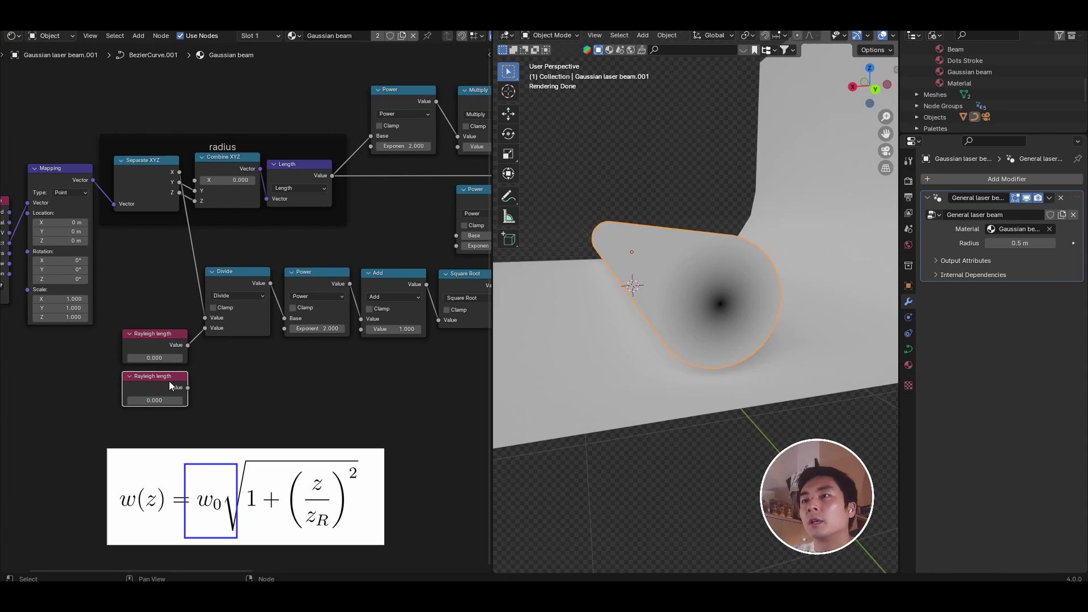
Step: Label the duplicated value node "w0" and hide the node properties sidebar
{"action": "scroll", "coordinate": [169, 380], "scroll_direction": "up", "scroll_amount": 4}
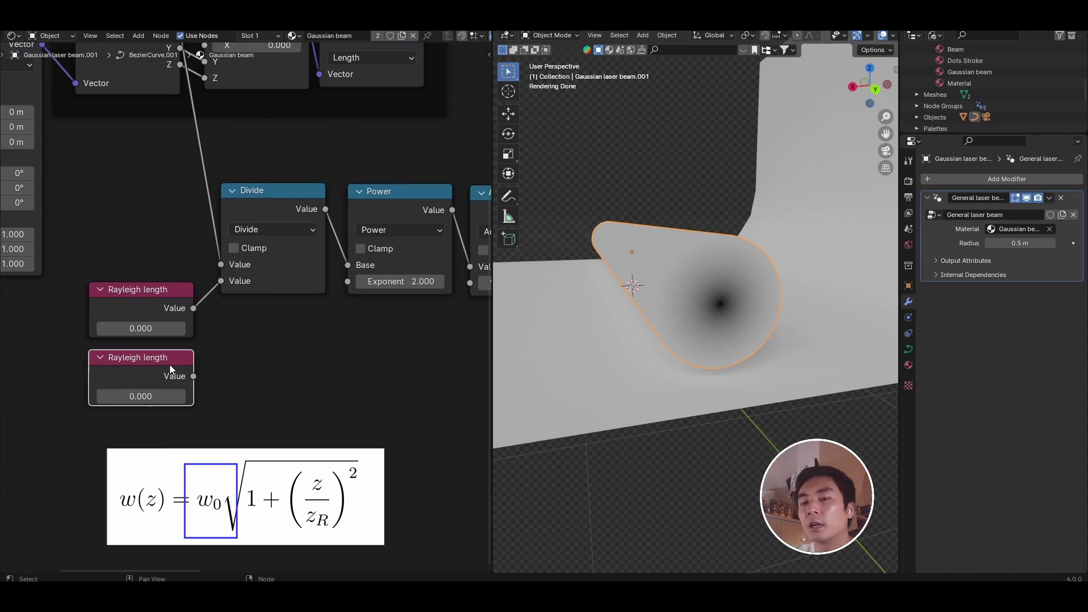
{"action": "key", "text": "n"}
{"action": "left_click", "coordinate": [434, 102]}
{"action": "type", "text": "w0"}
{"action": "key", "text": "Return"}
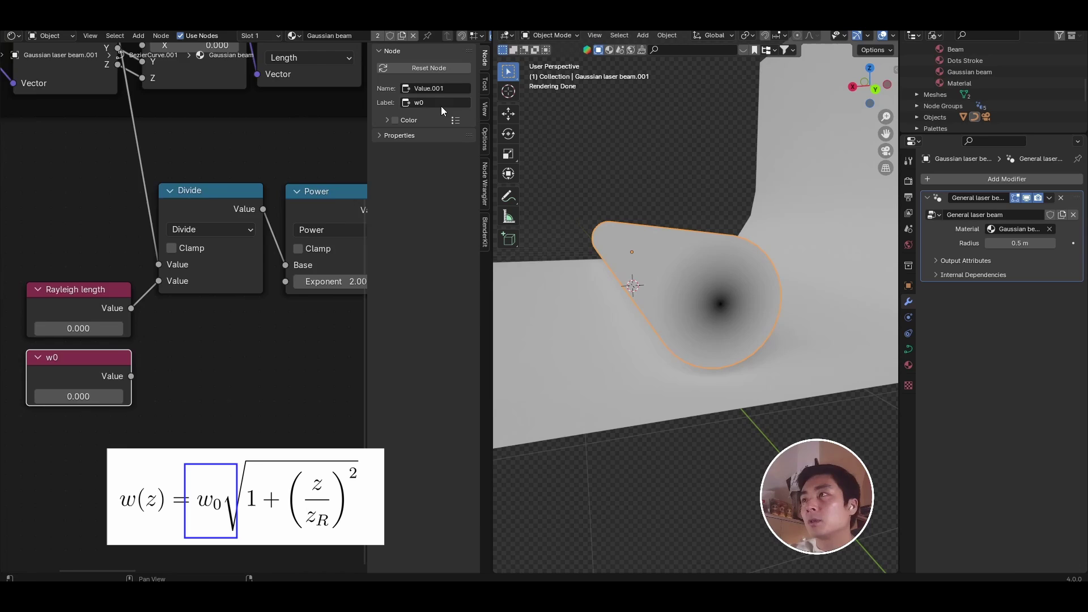
{"action": "scroll", "coordinate": [254, 282], "scroll_direction": "down", "scroll_amount": 4}
{"action": "key", "text": "n"}
Step: Set the math node after Square Root to Multiply and feed it the Square Root and w0 outputs
{"action": "scroll", "coordinate": [254, 282], "scroll_direction": "up", "scroll_amount": 3}
{"action": "left_click", "coordinate": [371, 260]}
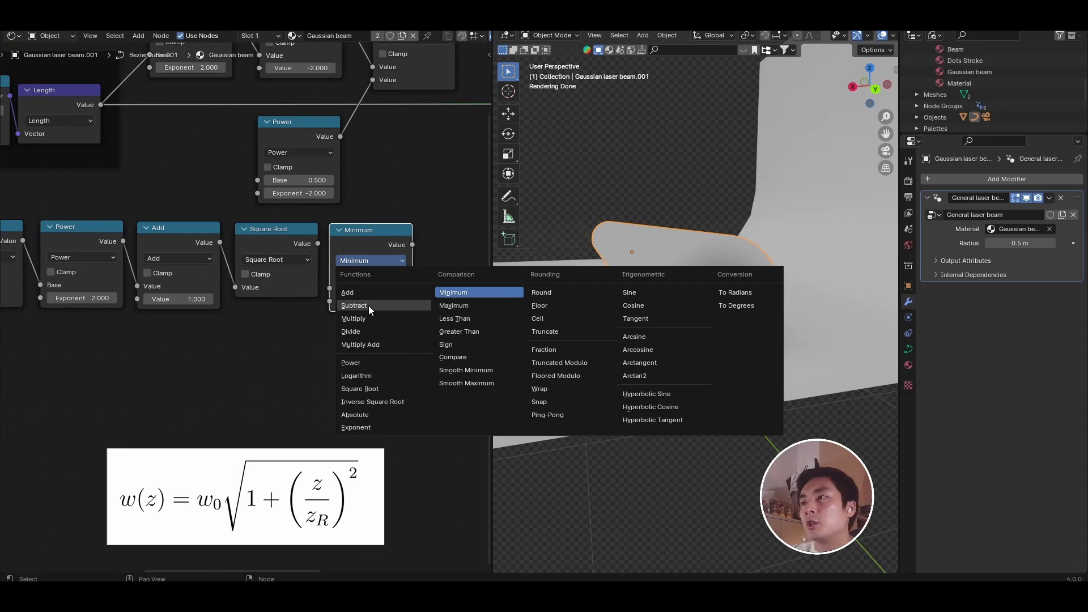
{"action": "left_click", "coordinate": [362, 317]}
{"action": "left_click_drag", "start_coordinate": [318, 244], "coordinate": [334, 284]}
{"action": "scroll", "coordinate": [143, 335], "scroll_direction": "down", "scroll_amount": 2}
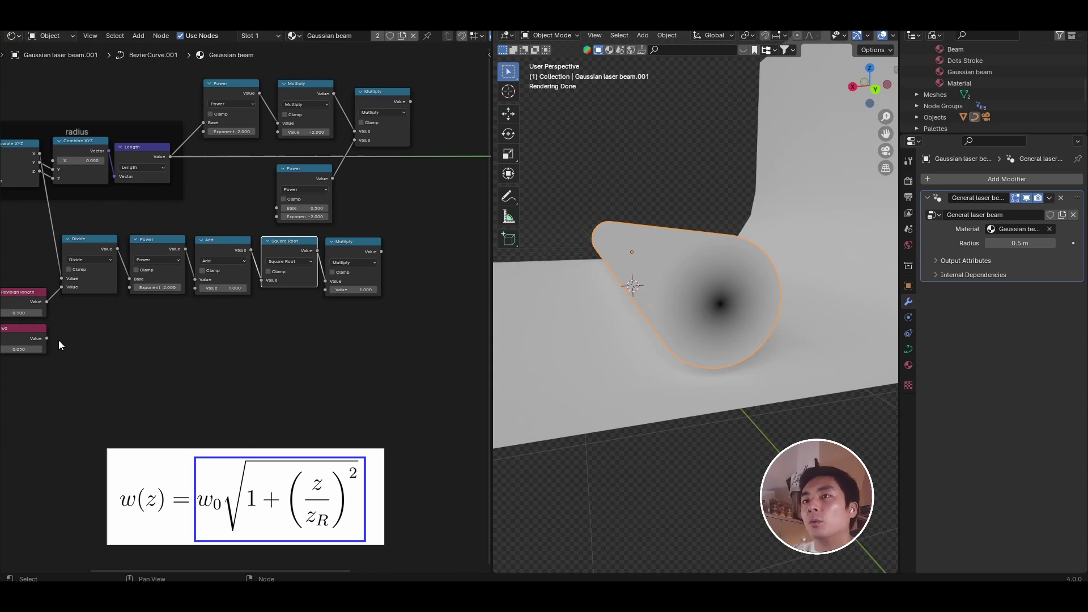
{"action": "left_click_drag", "start_coordinate": [59, 340], "coordinate": [325, 289]}
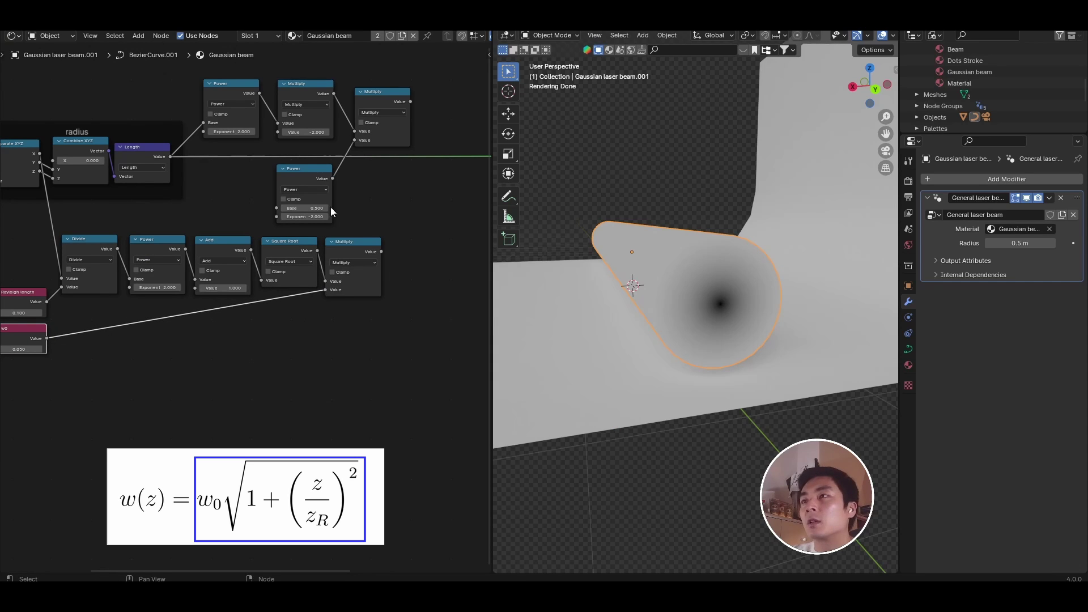
Step: Move the Rayleigh length, w0 and beam-width math nodes together further down, away from the nodes above
{"action": "scroll", "coordinate": [352, 280], "scroll_direction": "down", "scroll_amount": 1}
{"action": "left_click_drag", "start_coordinate": [366, 350], "coordinate": [60, 270]}
{"action": "left_click_drag", "start_coordinate": [220, 288], "coordinate": [211, 325]}
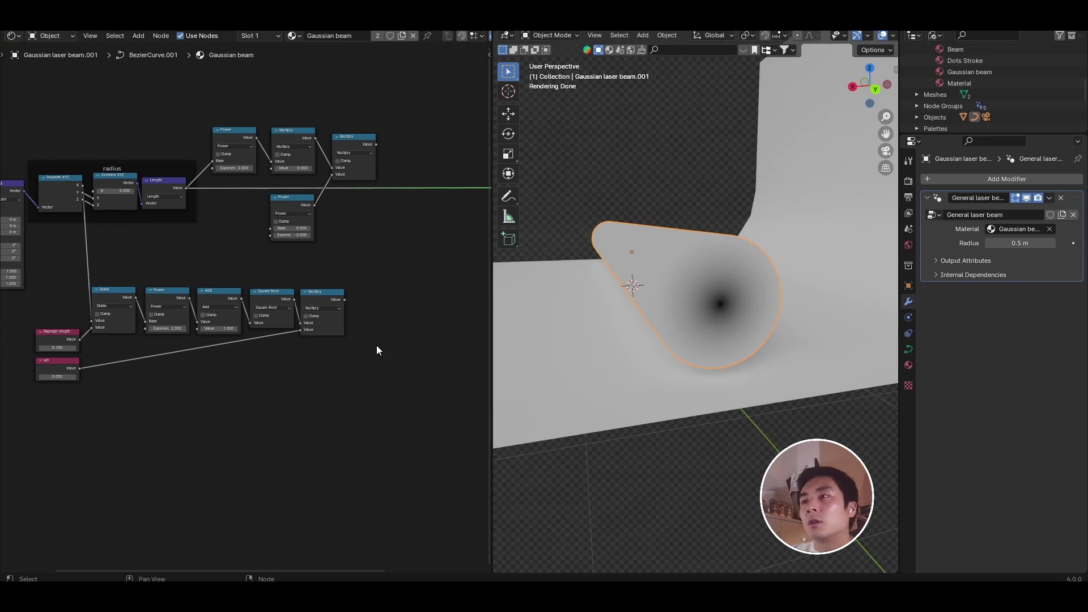
Step: Group the five math nodes from Divide to Multiply in a frame labelled "w(z)"
{"action": "left_click_drag", "start_coordinate": [376, 350], "coordinate": [107, 277]}
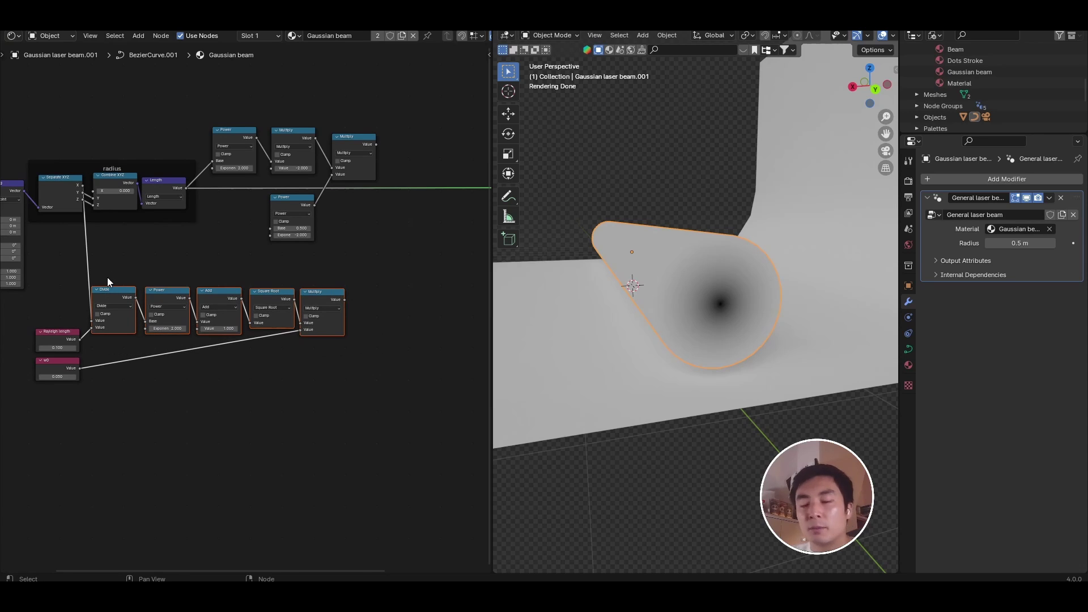
{"action": "key", "text": "ctrl+j"}
{"action": "key", "text": "n"}
{"action": "left_click", "coordinate": [446, 83]}
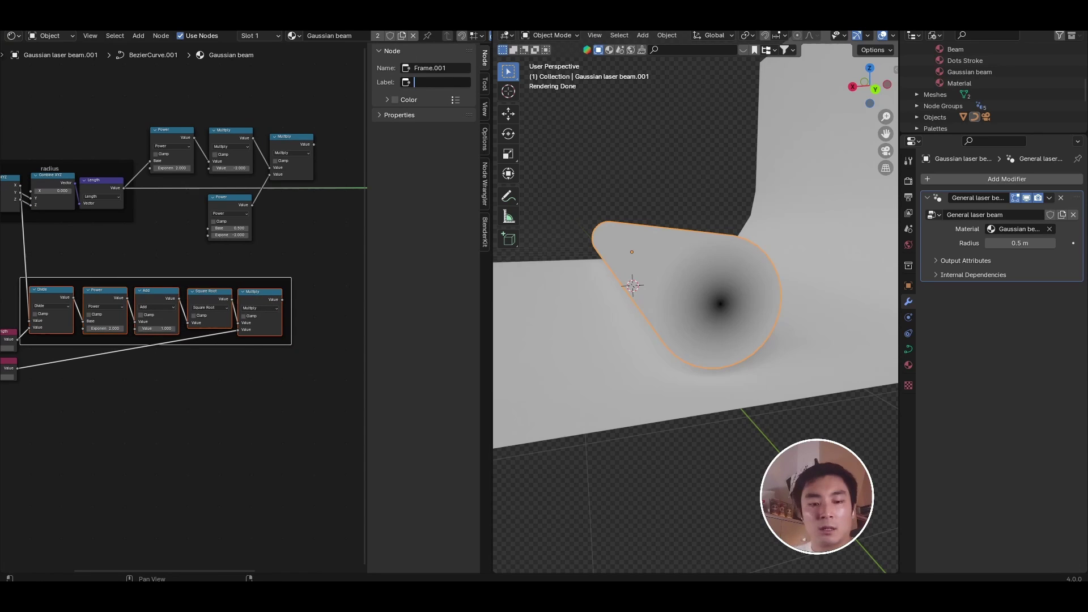
{"action": "type", "text": "w(z)"}
{"action": "key", "text": "Return"}
Step: Feed the w(z) Multiply output into the Base of the Power node above and shift that Power node slightly
{"action": "scroll", "coordinate": [242, 230], "scroll_direction": "down", "scroll_amount": 3}
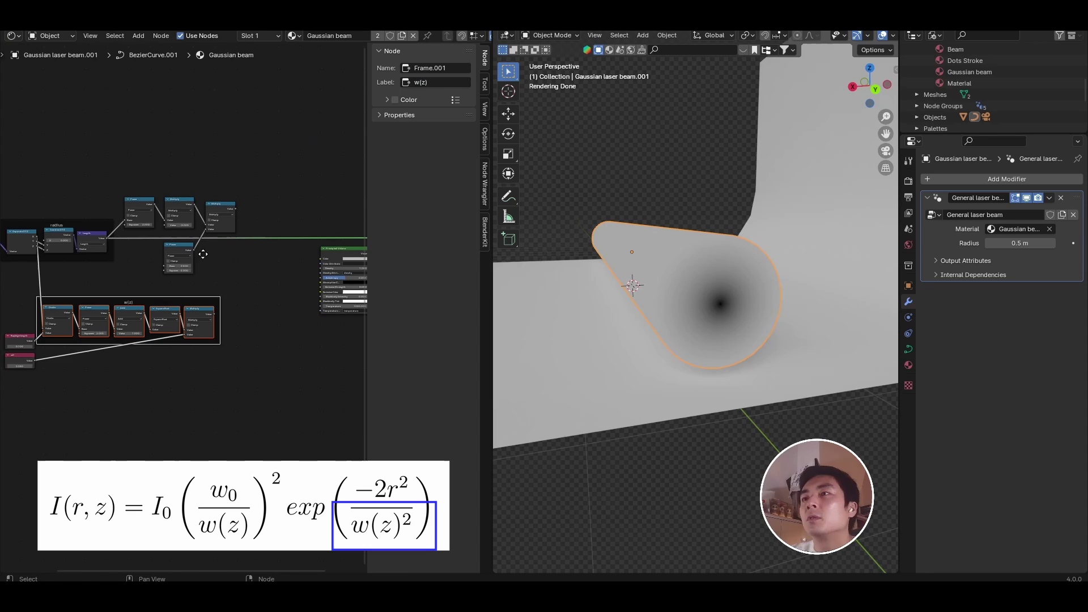
{"action": "scroll", "coordinate": [230, 281], "scroll_direction": "up", "scroll_amount": 2}
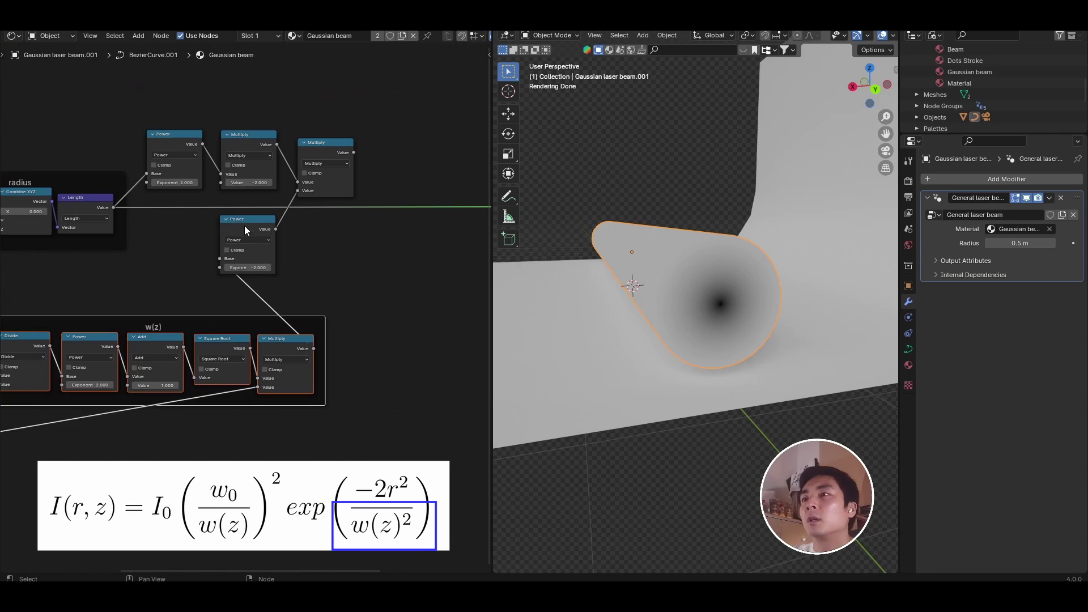
{"action": "left_click_drag", "start_coordinate": [243, 226], "coordinate": [256, 219]}
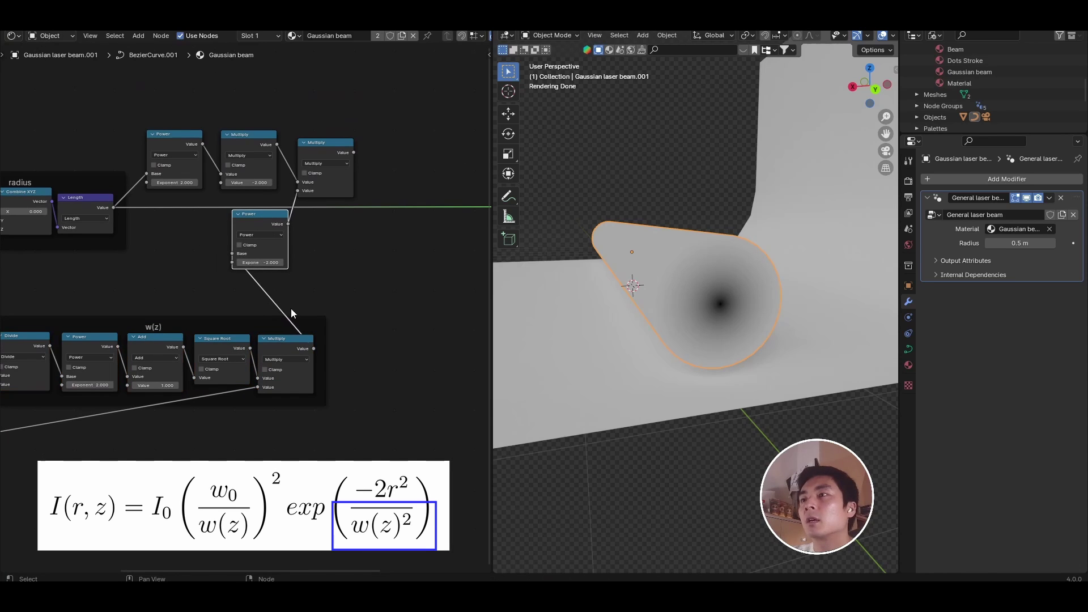
Step: Add reroute points to the link between the w(z) Multiply output and the Power node's Base and arrange them around the nodes
{"action": "left_click", "coordinate": [239, 265]}
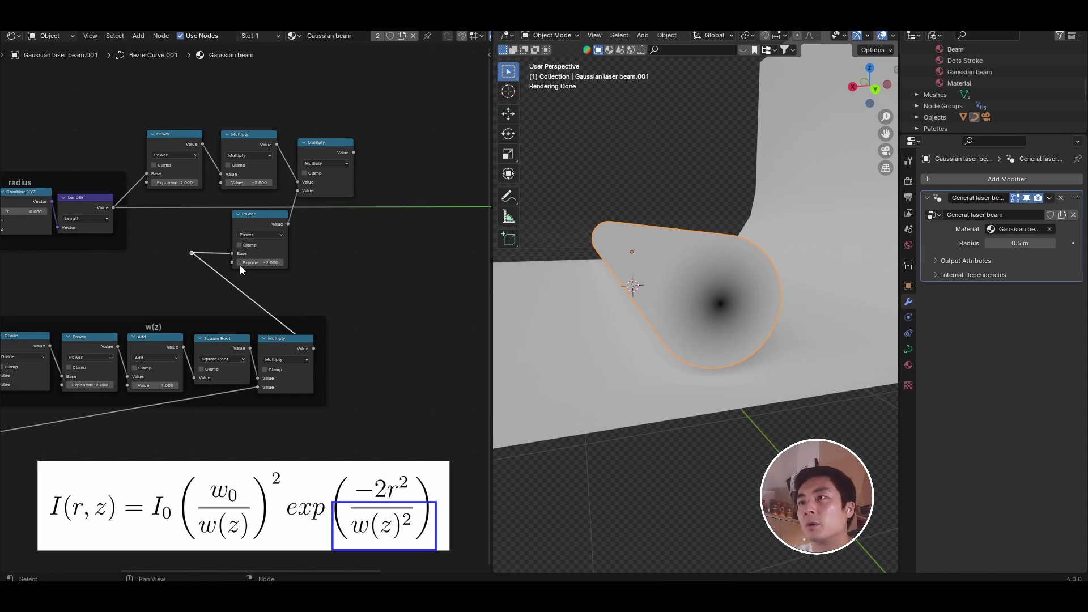
{"action": "right_click_drag", "start_coordinate": [240, 265], "coordinate": [229, 313], "text": "shift"}
{"action": "key", "text": "g"}
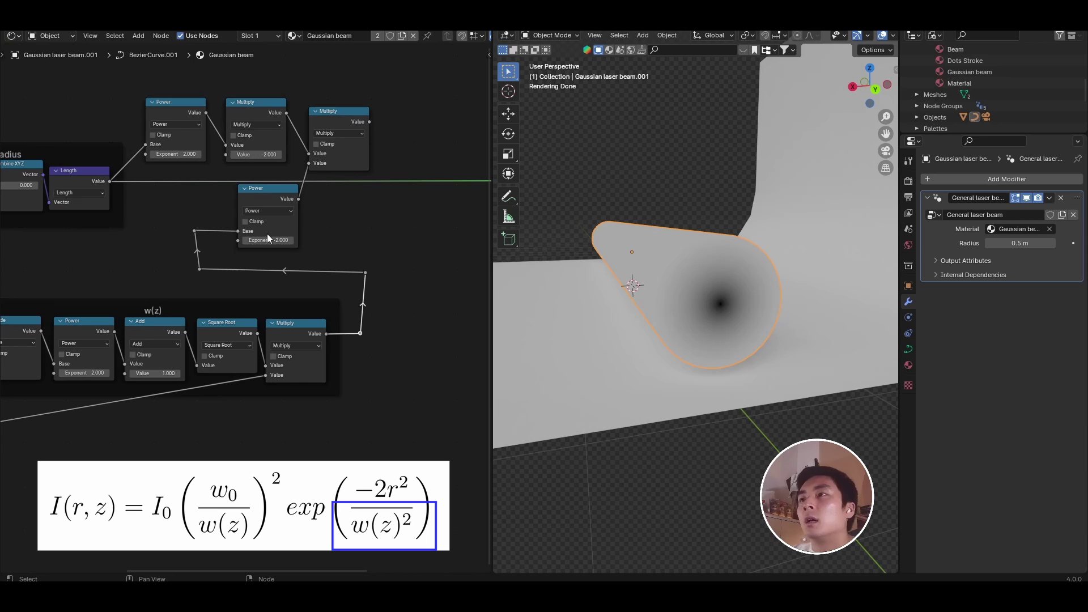
Step: Set the Exponent of the Power node fed by w(z) to 2
{"action": "left_click", "coordinate": [277, 240]}
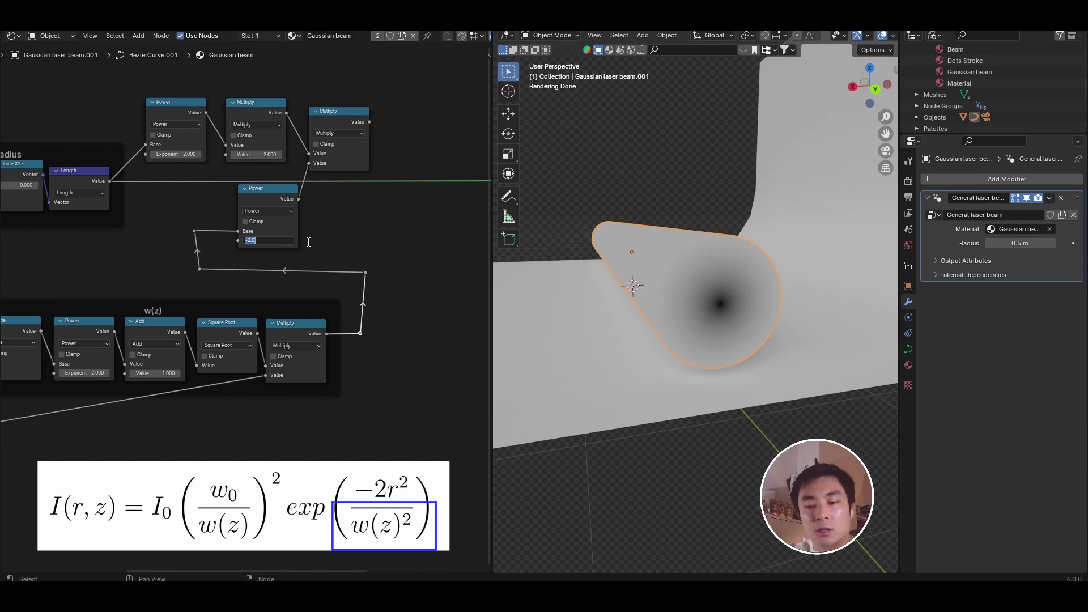
{"action": "type", "text": "2"}
{"action": "key", "text": "Return"}
{"action": "scroll", "coordinate": [307, 242], "scroll_direction": "down", "scroll_amount": 3}
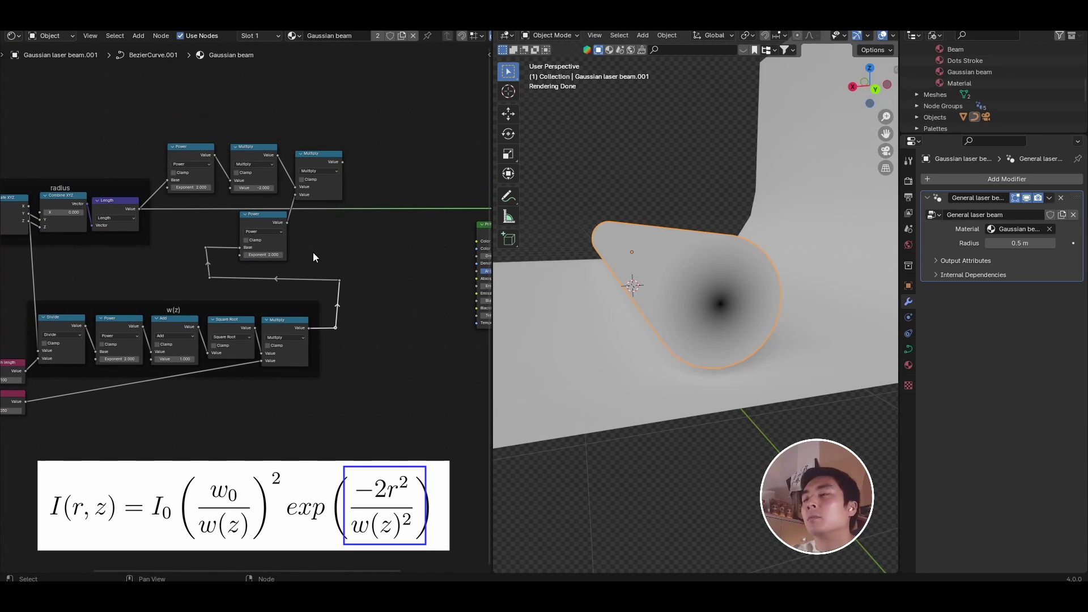
Step: Duplicate the Power node after the last Multiply, feed the Multiply output into its Exponent and set its Base to e
{"action": "left_click_drag", "start_coordinate": [352, 252], "coordinate": [175, 145]}
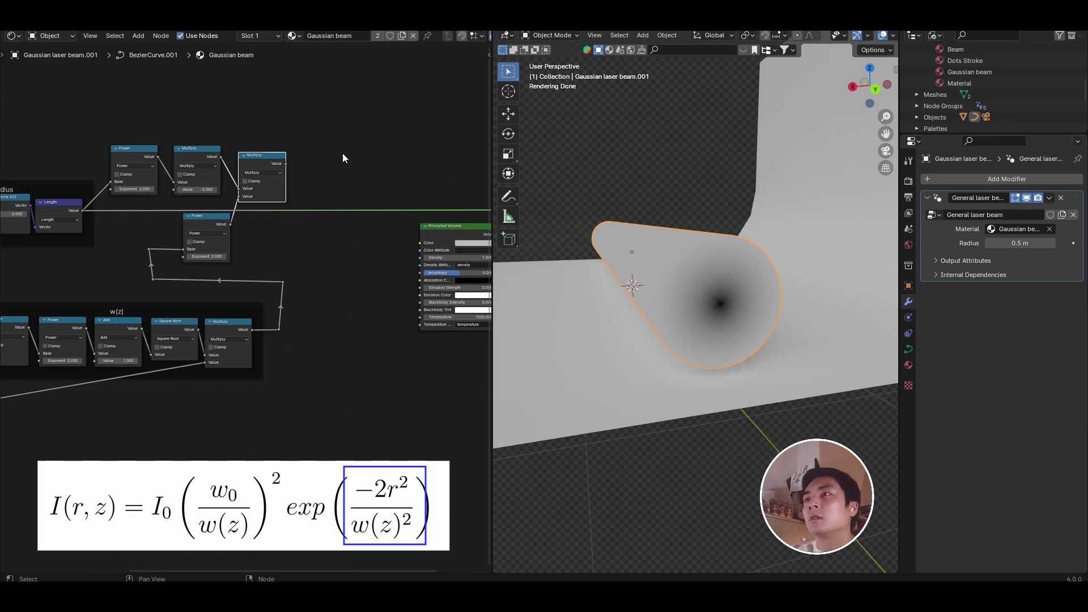
{"action": "scroll", "coordinate": [342, 153], "scroll_direction": "up", "scroll_amount": 1}
{"action": "scroll", "coordinate": [342, 153], "scroll_direction": "up", "scroll_amount": 4}
{"action": "scroll", "coordinate": [342, 153], "scroll_direction": "right", "scroll_amount": 2}
{"action": "scroll", "coordinate": [342, 153], "scroll_direction": "up", "scroll_amount": 1}
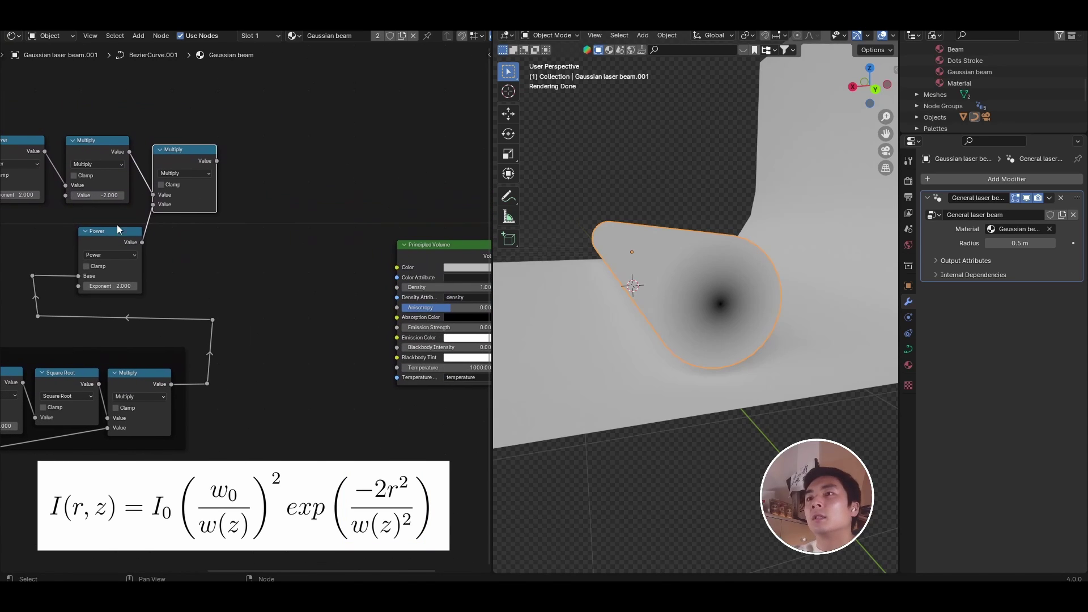
{"action": "left_click", "coordinate": [102, 240]}
{"action": "key", "text": "shift+d"}
{"action": "left_click_drag", "start_coordinate": [99, 241], "coordinate": [230, 216]}
{"action": "scroll", "coordinate": [247, 131], "scroll_direction": "up", "scroll_amount": 1}
{"action": "left_click", "coordinate": [288, 207]}
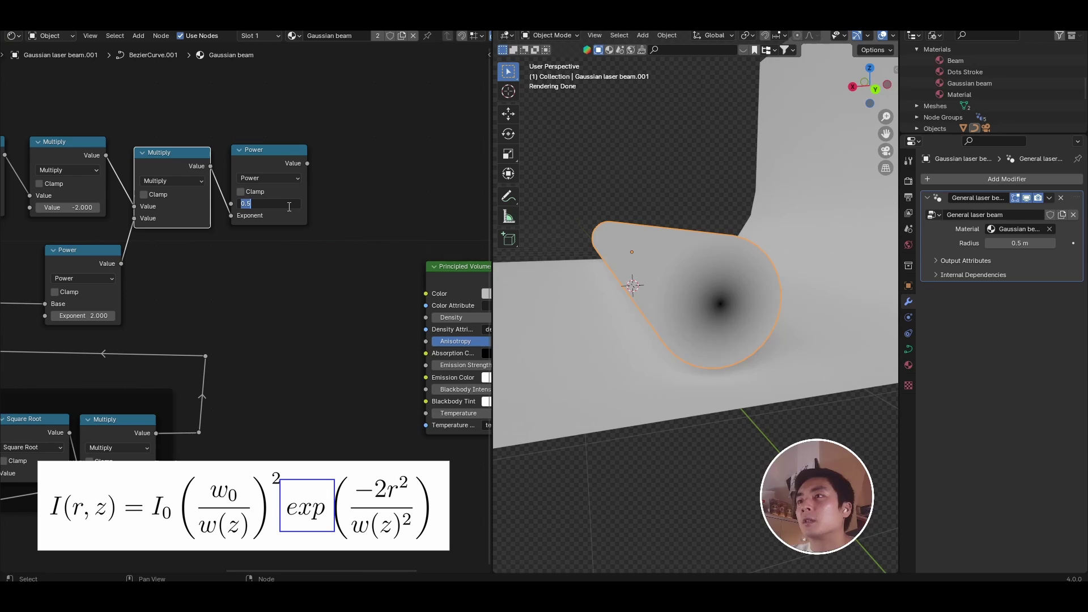
{"action": "type", "text": "e"}
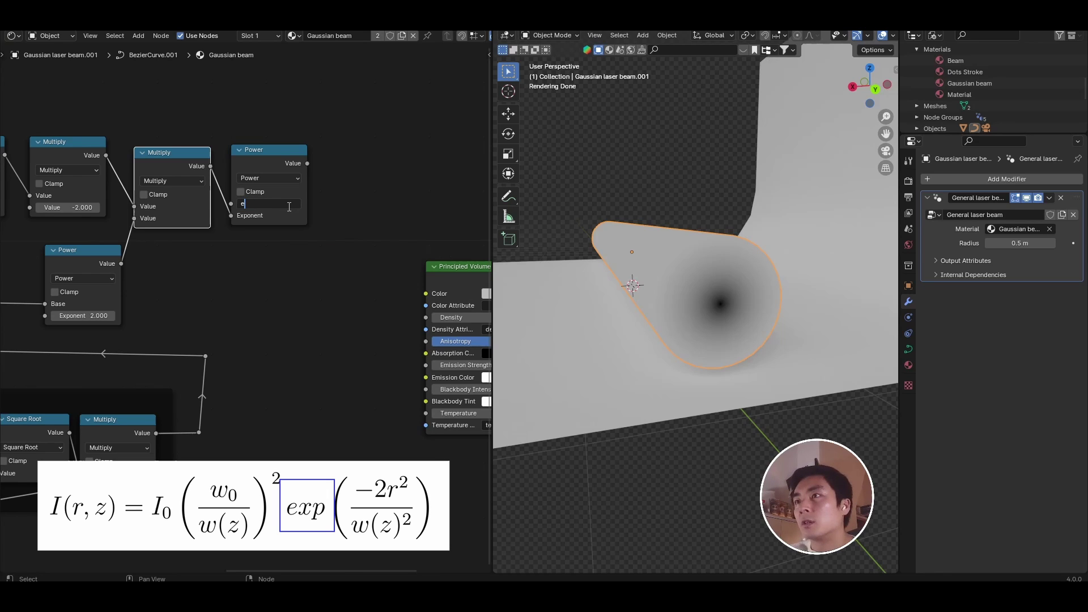
{"action": "key", "text": "Return"}
Step: Place a copy of the Multiply math node in the empty space before the Principled Volume and set it to Divide
{"action": "scroll", "coordinate": [254, 170], "scroll_direction": "down", "scroll_amount": 2}
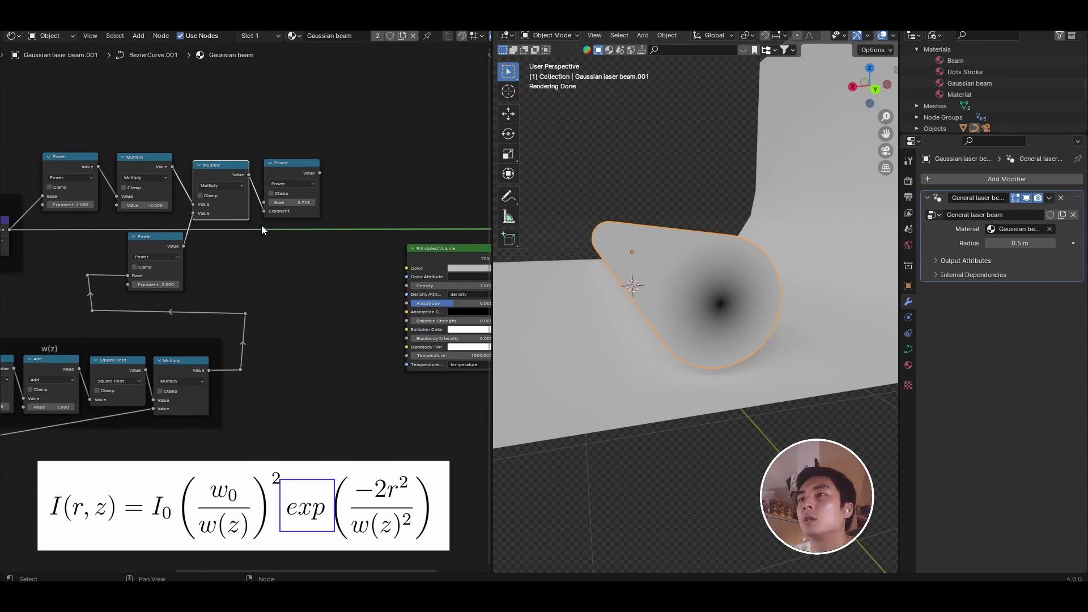
{"action": "scroll", "coordinate": [261, 226], "scroll_direction": "down", "scroll_amount": 4}
{"action": "middle_click_drag", "start_coordinate": [272, 208], "coordinate": [226, 178]}
{"action": "middle_click_drag", "start_coordinate": [299, 229], "coordinate": [269, 236]}
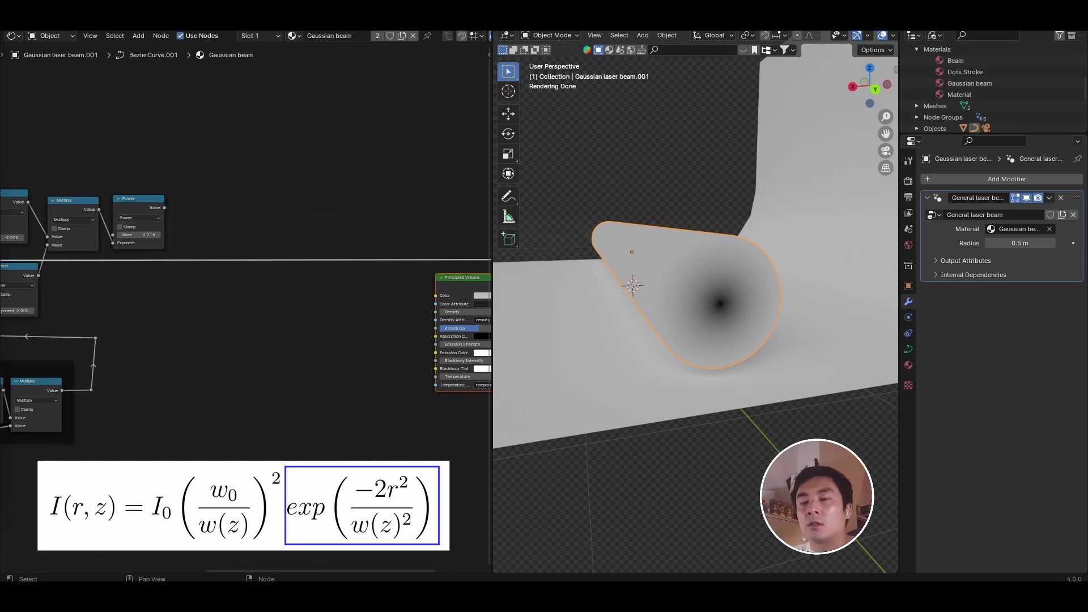
{"action": "middle_click_drag", "start_coordinate": [195, 246], "coordinate": [257, 251]}
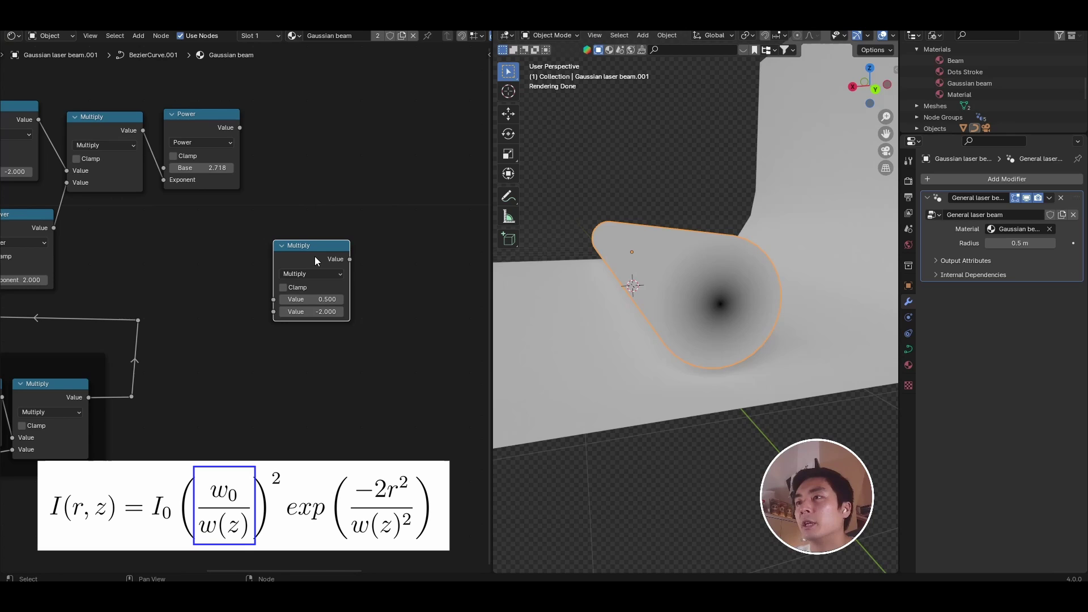
{"action": "scroll", "coordinate": [314, 256], "scroll_direction": "down", "scroll_amount": 3}
{"action": "left_click", "coordinate": [351, 287]}
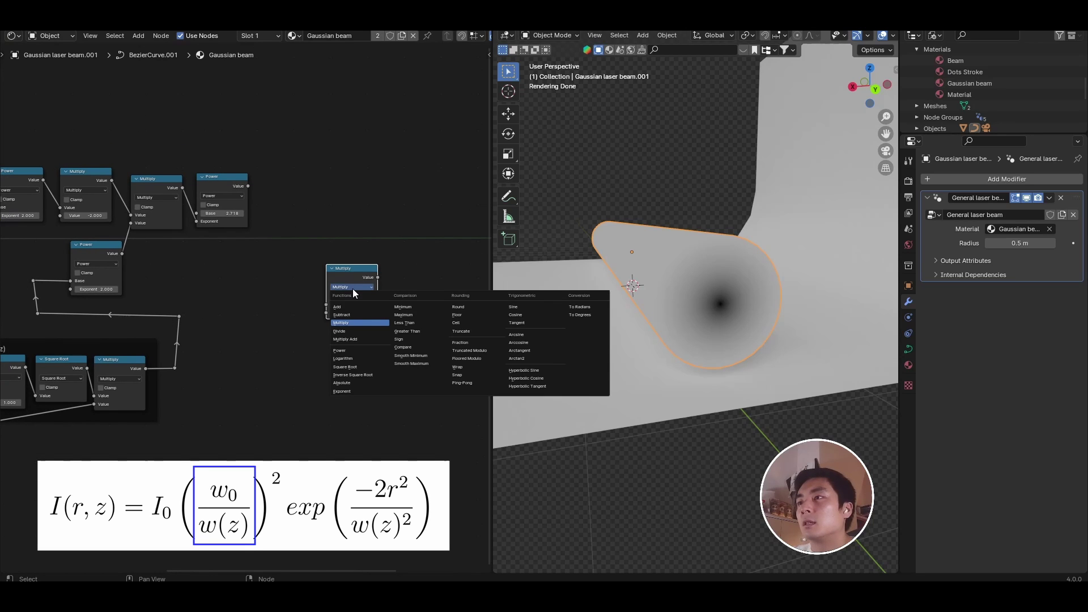
{"action": "left_click", "coordinate": [349, 330]}
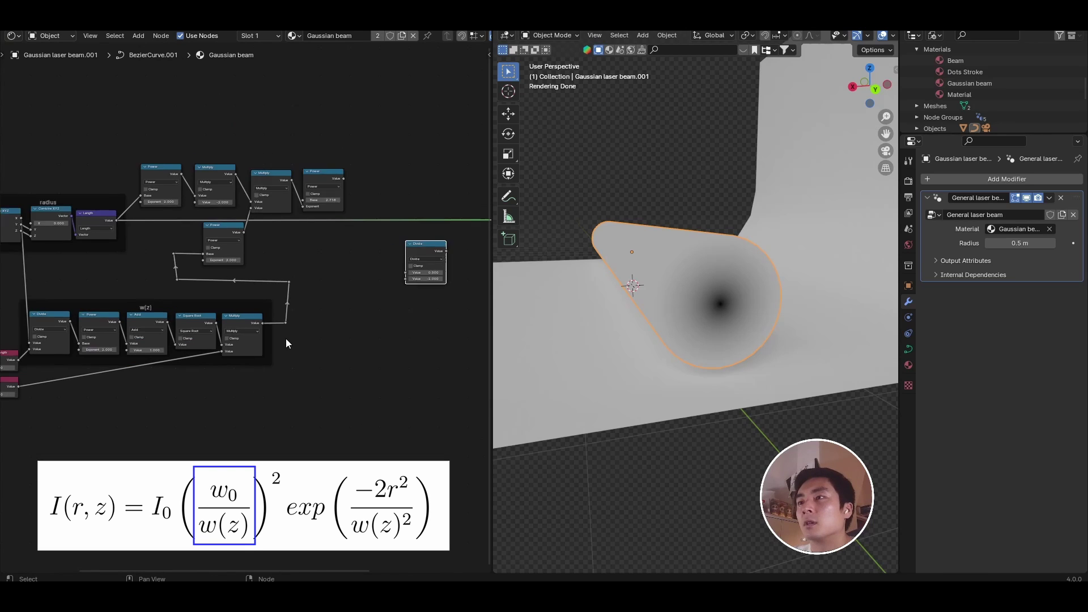
Step: Move the Divide node beside the w(z) frame, feeding w0 into its first Value and the w(z) output into its second
{"action": "scroll", "coordinate": [286, 339], "scroll_direction": "up", "scroll_amount": 7}
{"action": "middle_click_drag", "start_coordinate": [289, 333], "coordinate": [236, 334]}
{"action": "left_click", "coordinate": [366, 337]}
{"action": "scroll", "coordinate": [367, 337], "scroll_direction": "down", "scroll_amount": 6}
{"action": "middle_click_drag", "start_coordinate": [81, 365], "coordinate": [244, 306]}
{"action": "left_click_drag", "start_coordinate": [125, 335], "coordinate": [466, 213]}
{"action": "scroll", "coordinate": [318, 289], "scroll_direction": "up", "scroll_amount": 4}
{"action": "middle_click_drag", "start_coordinate": [435, 243], "coordinate": [269, 331]}
{"action": "scroll", "coordinate": [268, 331], "scroll_direction": "up", "scroll_amount": 1}
{"action": "middle_click_drag", "start_coordinate": [170, 353], "coordinate": [159, 359]}
{"action": "scroll", "coordinate": [159, 359], "scroll_direction": "up", "scroll_amount": 1}
{"action": "left_click_drag", "start_coordinate": [138, 355], "coordinate": [367, 300]}
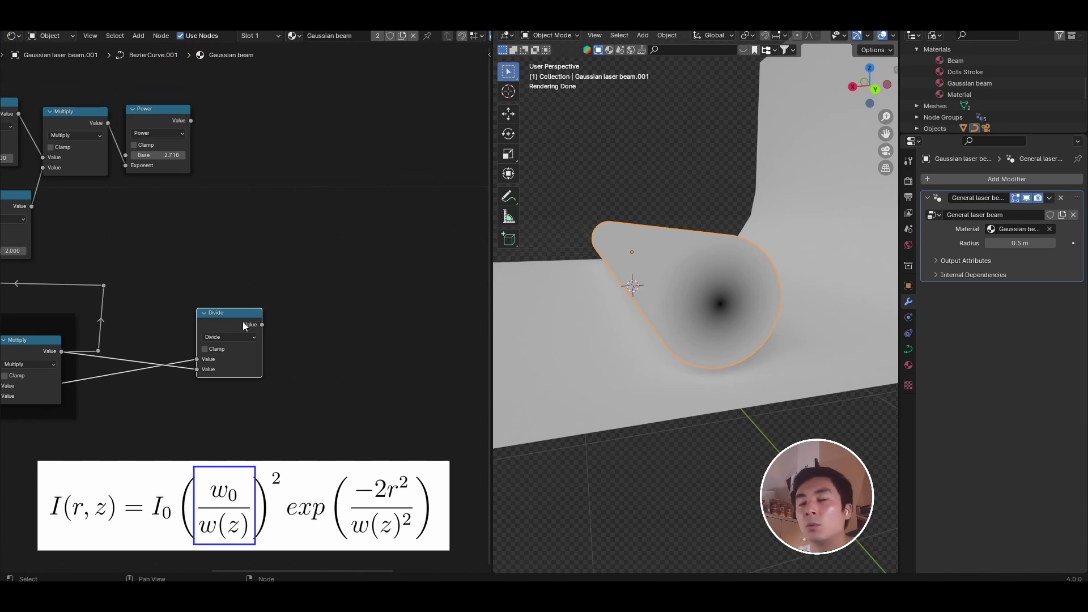
Step: Duplicate the Divide node as a Power node with Exponent 2, feed the Divide output into its Base and align it alongside
{"action": "key", "text": "shift+d"}
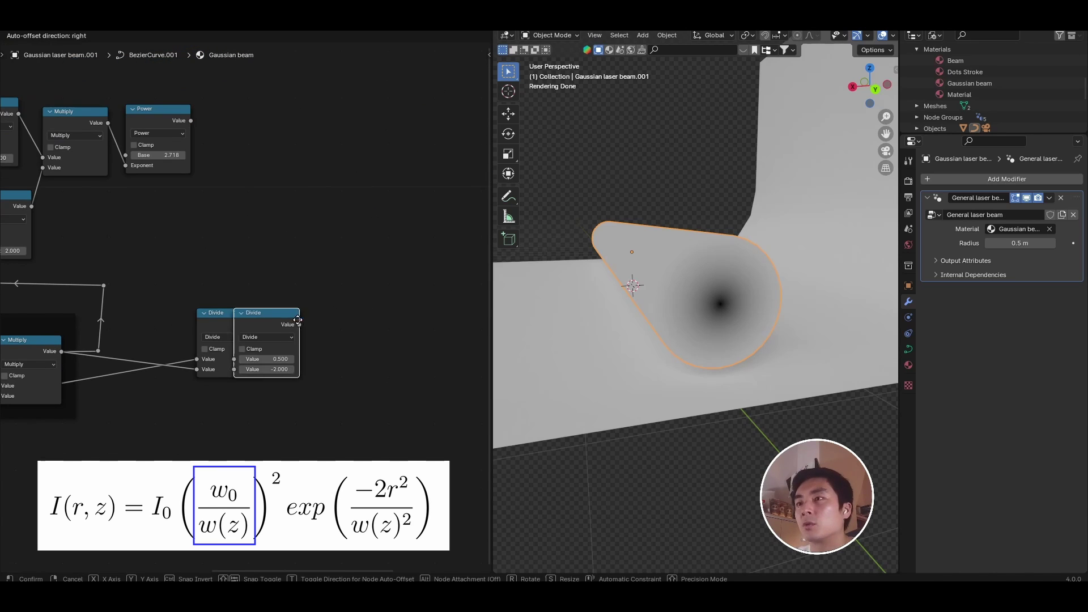
{"action": "left_click", "coordinate": [297, 346]}
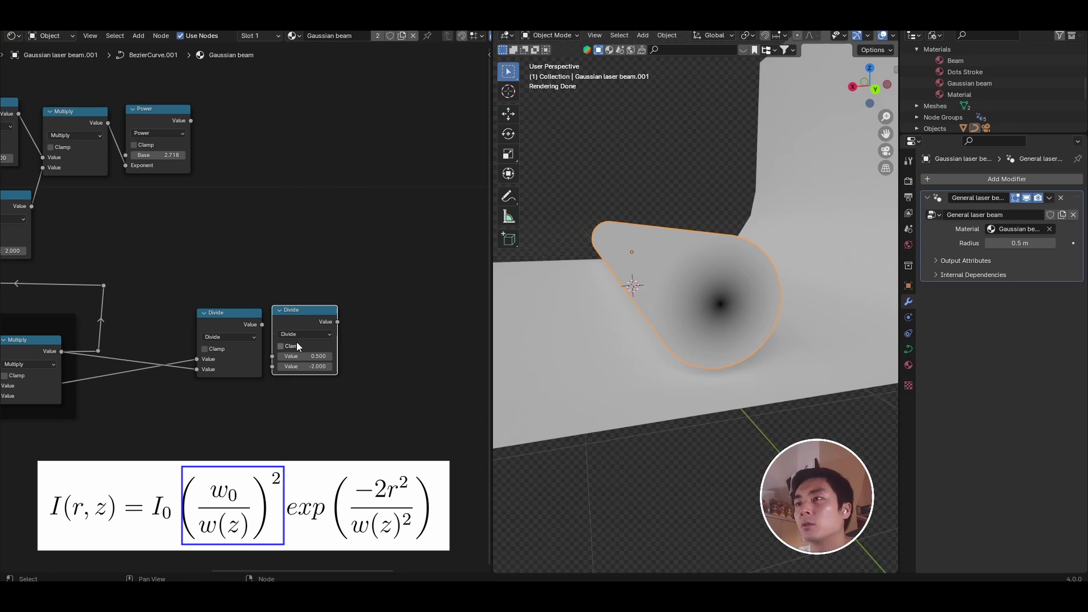
{"action": "left_click", "coordinate": [281, 346]}
{"action": "left_click", "coordinate": [297, 334]}
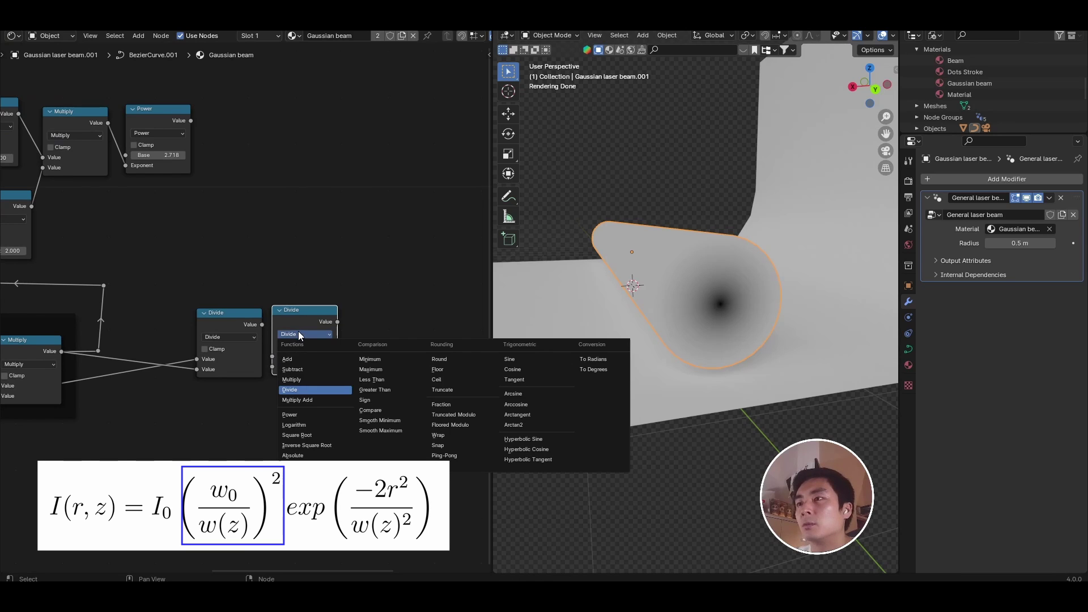
{"action": "left_click", "coordinate": [298, 417]}
{"action": "left_click", "coordinate": [306, 366]}
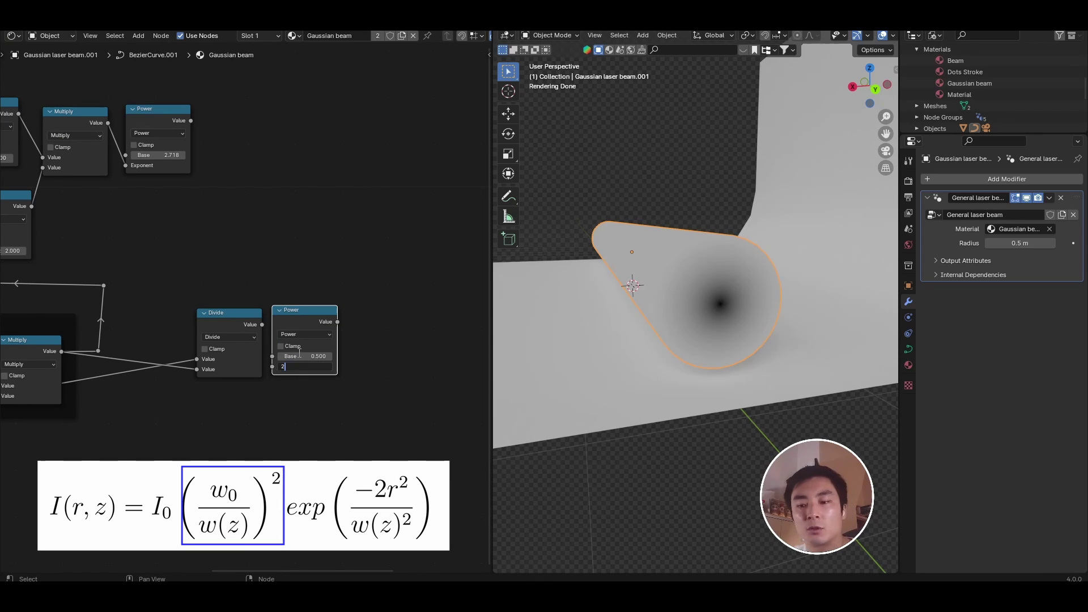
{"action": "mouse_move", "coordinate": [261, 324]}
{"action": "left_mouse_down"}
{"action": "mouse_move", "coordinate": [250, 295]}
{"action": "mouse_move", "coordinate": [273, 353]}
{"action": "left_mouse_up"}
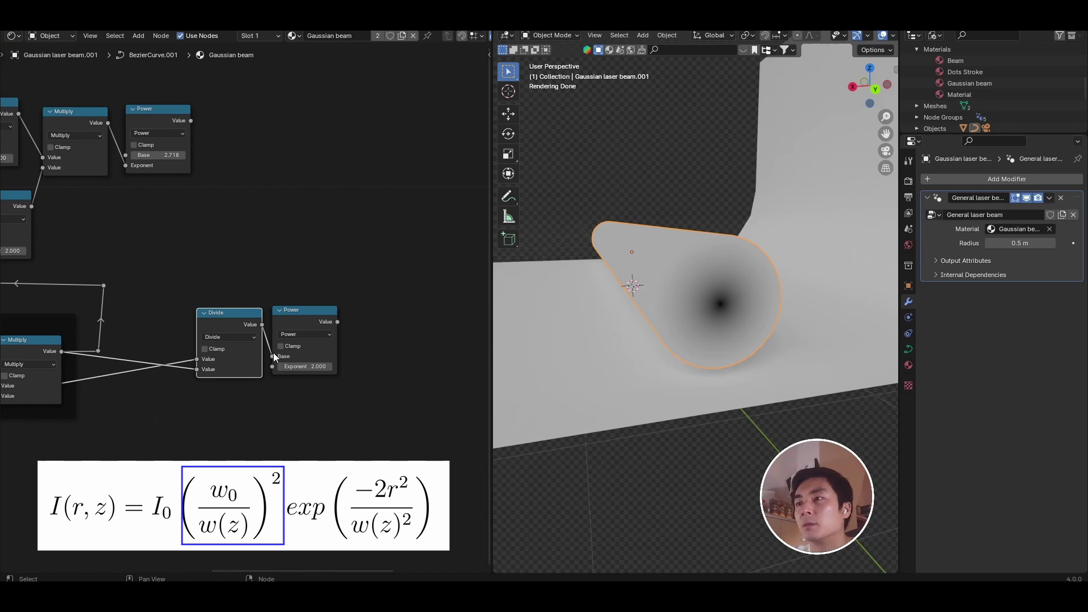
{"action": "left_click_drag", "start_coordinate": [300, 314], "coordinate": [301, 318]}
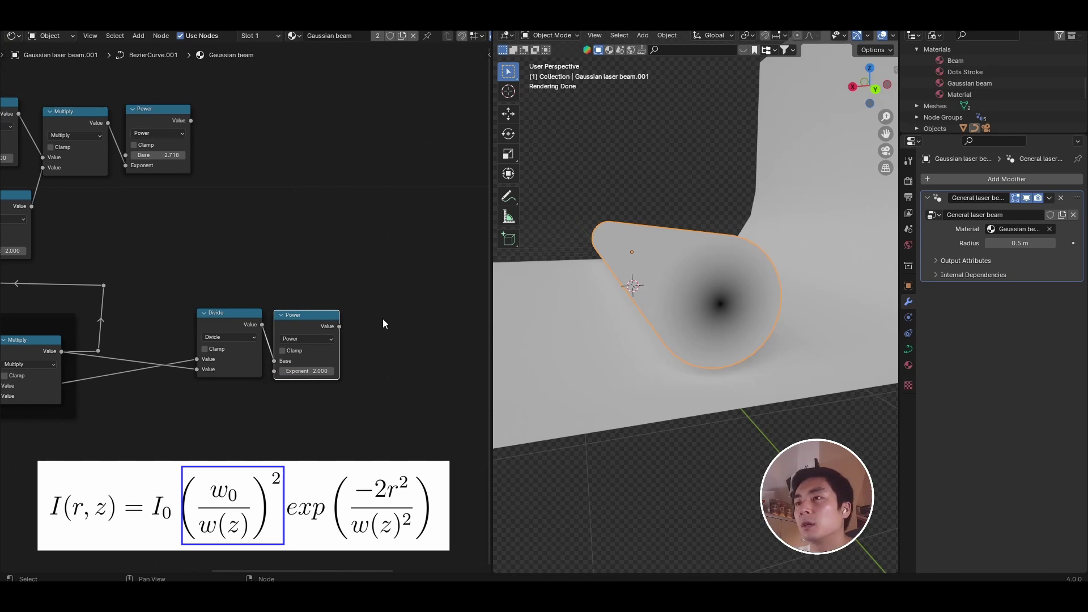
Step: Duplicate the w0 value node directly below the original and label the copy "I0"
{"action": "scroll", "coordinate": [295, 309], "scroll_direction": "down", "scroll_amount": 3}
{"action": "scroll", "coordinate": [219, 350], "scroll_direction": "up", "scroll_amount": 1}
{"action": "middle_click_drag", "start_coordinate": [302, 336], "coordinate": [222, 362]}
{"action": "scroll", "coordinate": [219, 350], "scroll_direction": "down", "scroll_amount": 5}
{"action": "scroll", "coordinate": [270, 353], "scroll_direction": "up", "scroll_amount": 2}
{"action": "scroll", "coordinate": [170, 383], "scroll_direction": "up", "scroll_amount": 4}
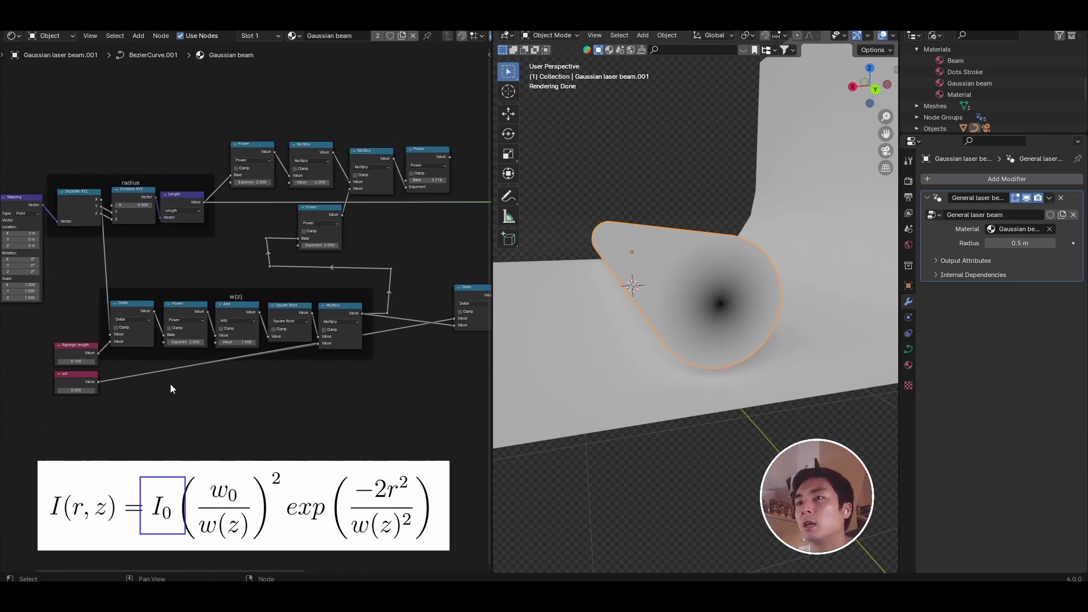
{"action": "middle_click_drag", "start_coordinate": [90, 418], "coordinate": [227, 377]}
{"action": "scroll", "coordinate": [221, 374], "scroll_direction": "up", "scroll_amount": 6}
{"action": "left_click", "coordinate": [217, 371]}
{"action": "key", "text": "shift+d"}
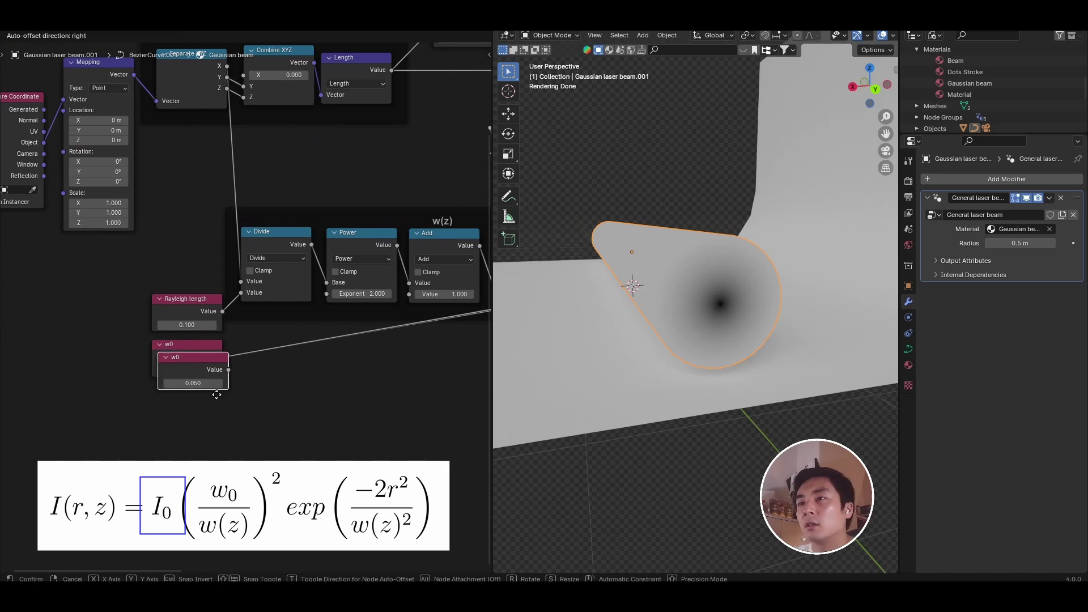
{"action": "left_click", "coordinate": [219, 417]}
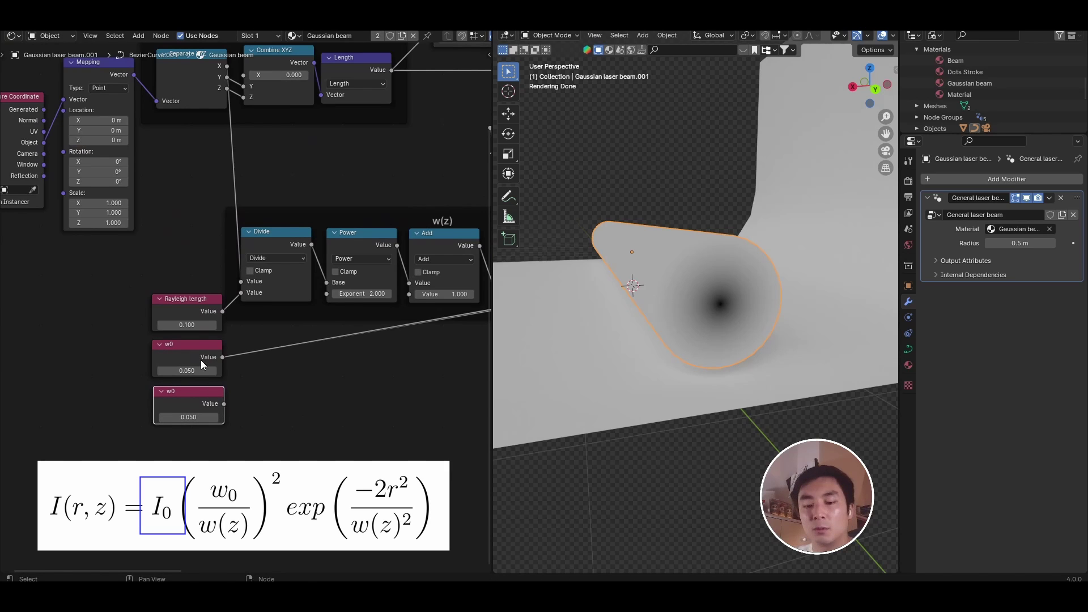
{"action": "key", "text": "n"}
{"action": "left_click", "coordinate": [425, 103]}
{"action": "type", "text": "I0"}
{"action": "key", "text": "Return"}
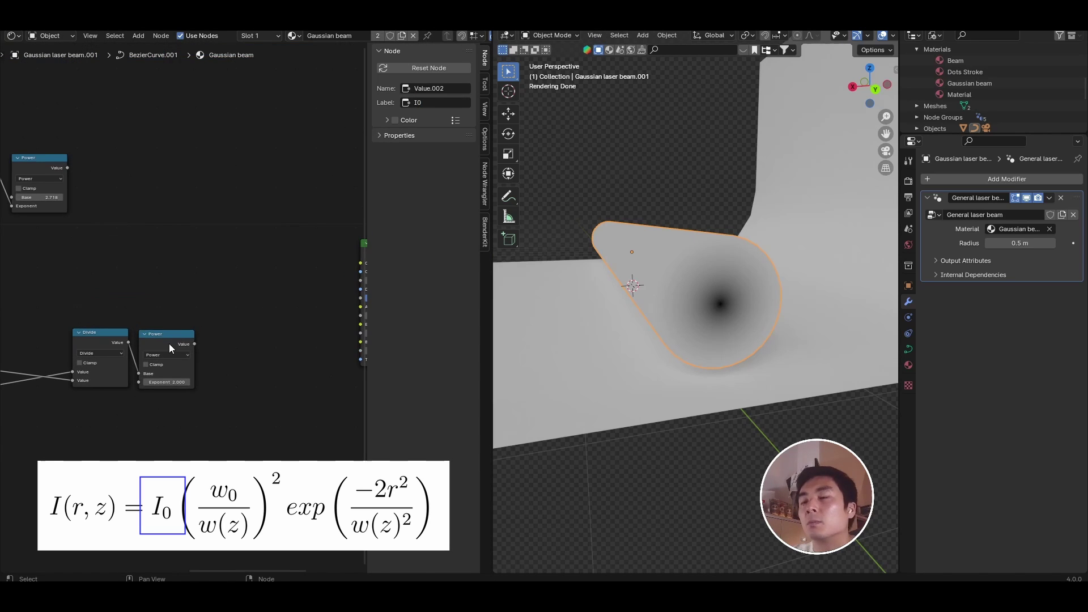
Step: Duplicate the Power node after Divide as a Multiply node and feed it the Power and I0 outputs
{"action": "left_click", "coordinate": [169, 343]}
{"action": "key", "text": "shift+d"}
{"action": "left_click", "coordinate": [240, 340]}
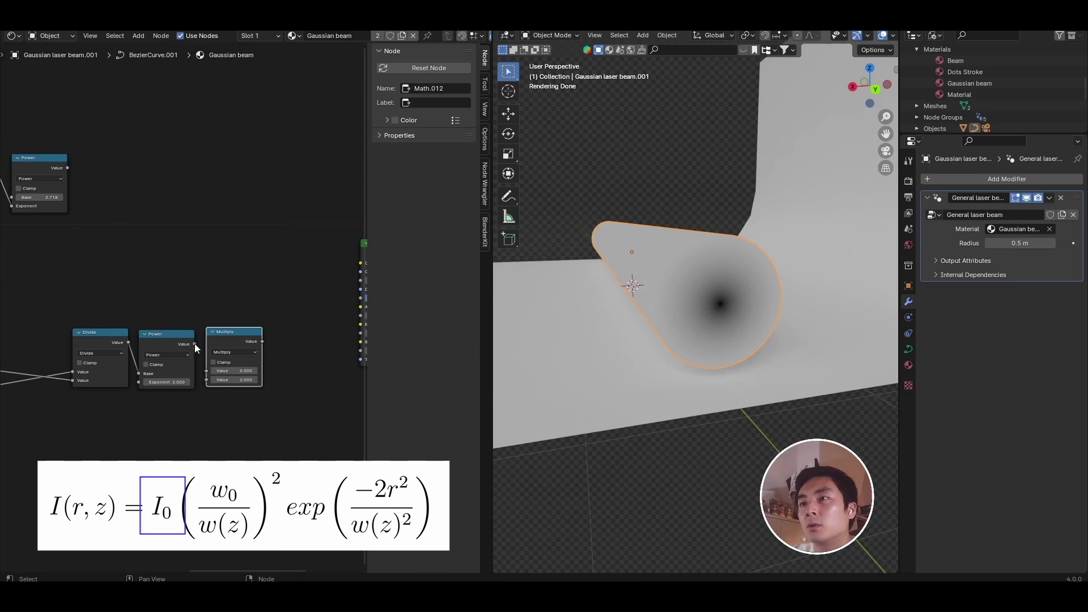
{"action": "left_click_drag", "start_coordinate": [195, 344], "coordinate": [222, 347]}
{"action": "scroll", "coordinate": [215, 357], "scroll_direction": "down", "scroll_amount": 8}
{"action": "middle_click_drag", "start_coordinate": [68, 381], "coordinate": [89, 381]}
{"action": "middle_click_drag", "start_coordinate": [89, 380], "coordinate": [105, 379]}
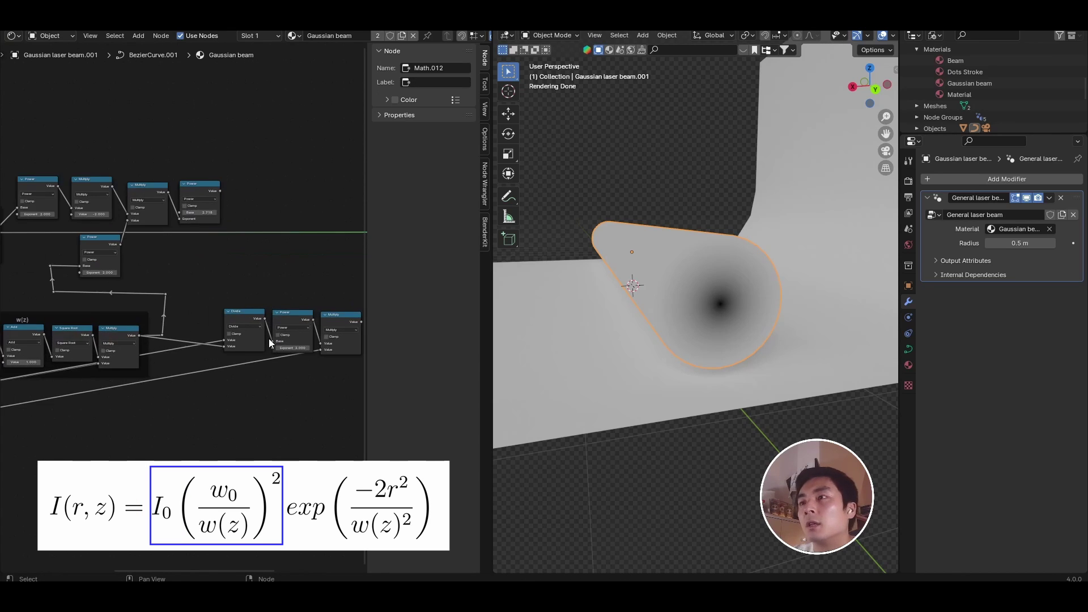
Step: Group the Divide, Power and final Multiply nodes in a frame labelled "Prefactor"
{"action": "middle_click_drag", "start_coordinate": [306, 359], "coordinate": [236, 353]}
{"action": "scroll", "coordinate": [236, 352], "scroll_direction": "up", "scroll_amount": 4}
{"action": "left_click_drag", "start_coordinate": [94, 253], "coordinate": [324, 384]}
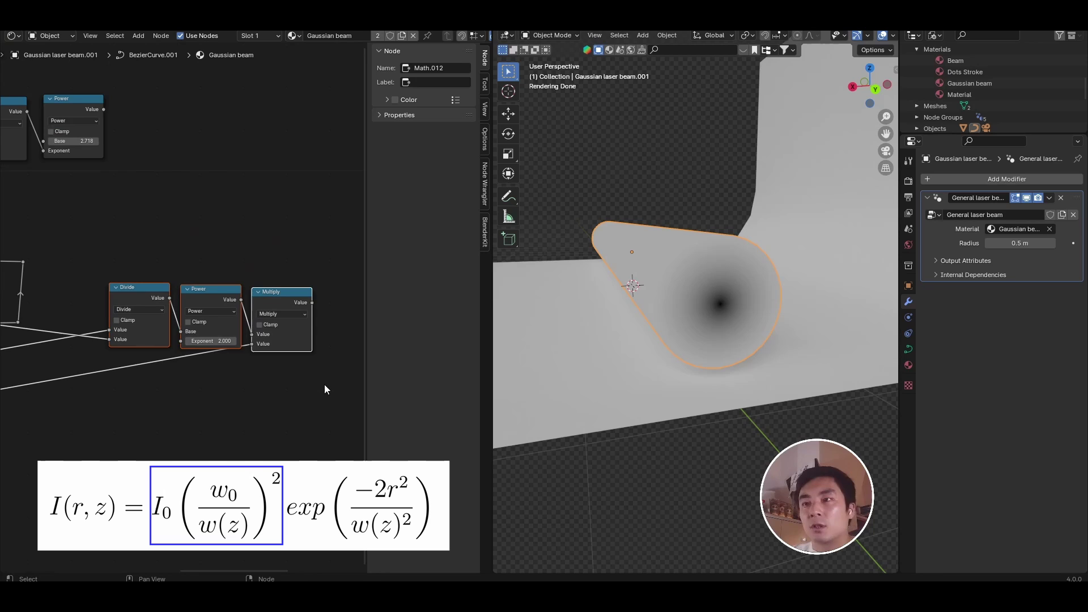
{"action": "key", "text": "ctrl+j"}
{"action": "left_click", "coordinate": [456, 81]}
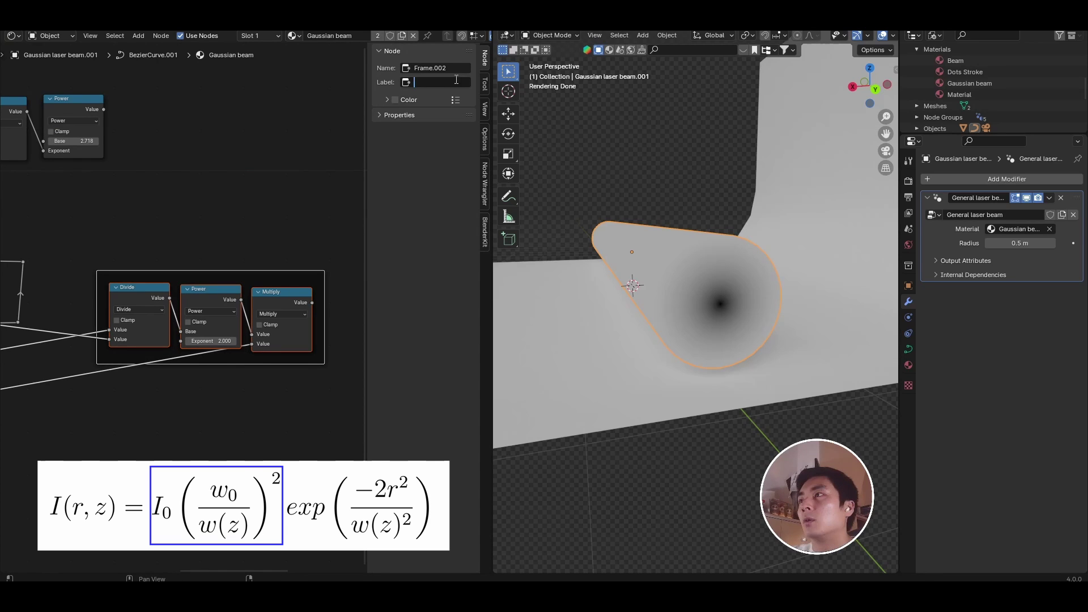
Step: Move the Principled Volume and Material Output nodes further away from the Prefactor frame to make room, then hide the node properties
{"action": "left_click_drag", "start_coordinate": [253, 344], "coordinate": [139, 203]}
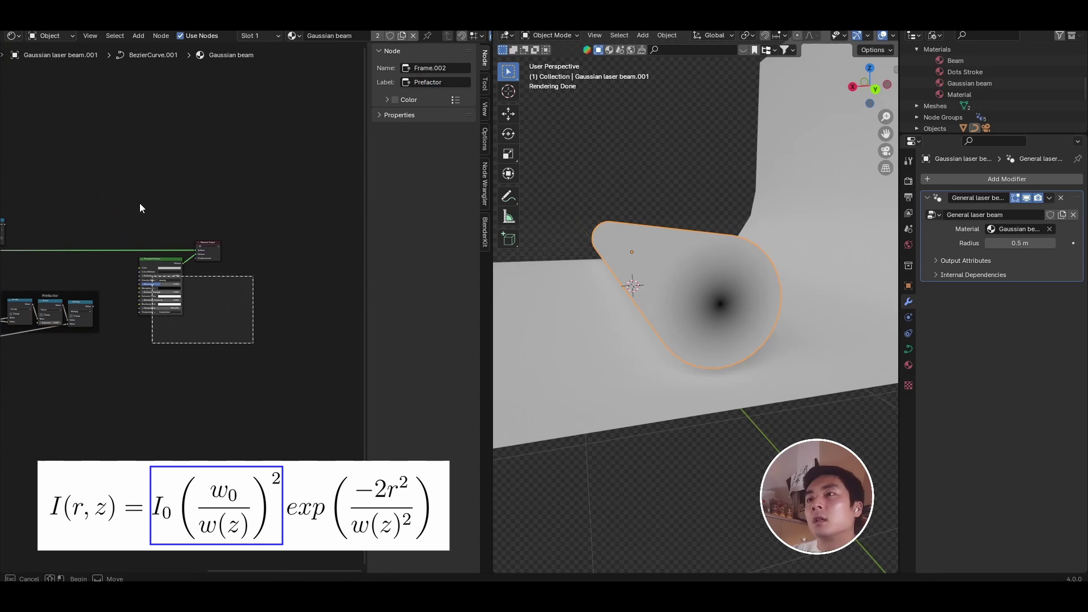
{"action": "key", "text": "g"}
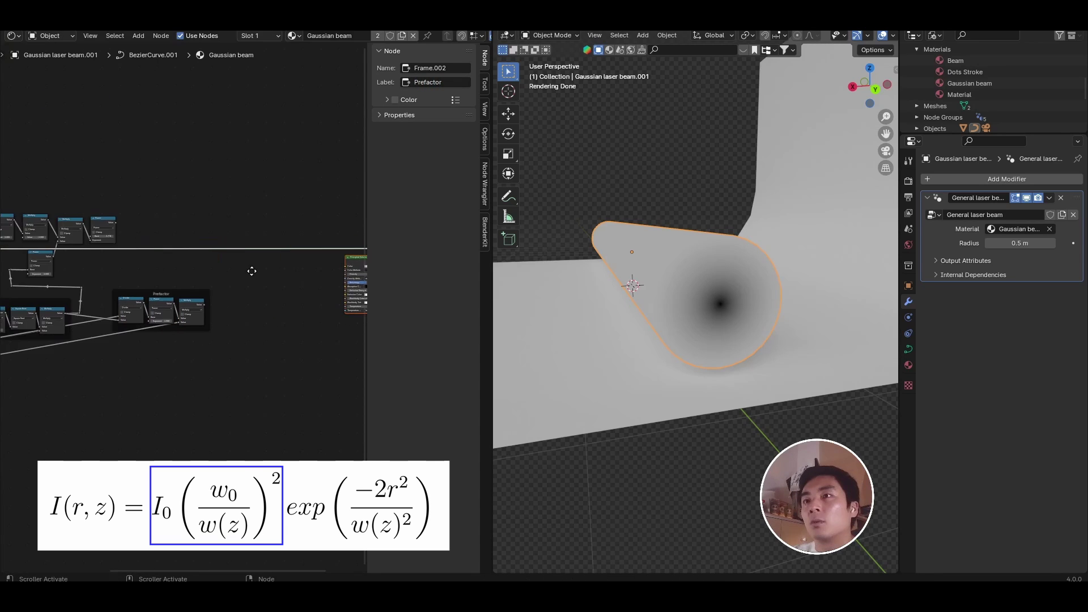
{"action": "scroll", "coordinate": [227, 271], "scroll_direction": "up", "scroll_amount": 4}
{"action": "middle_click_drag", "start_coordinate": [252, 271], "coordinate": [322, 330]}
{"action": "key", "text": "n"}
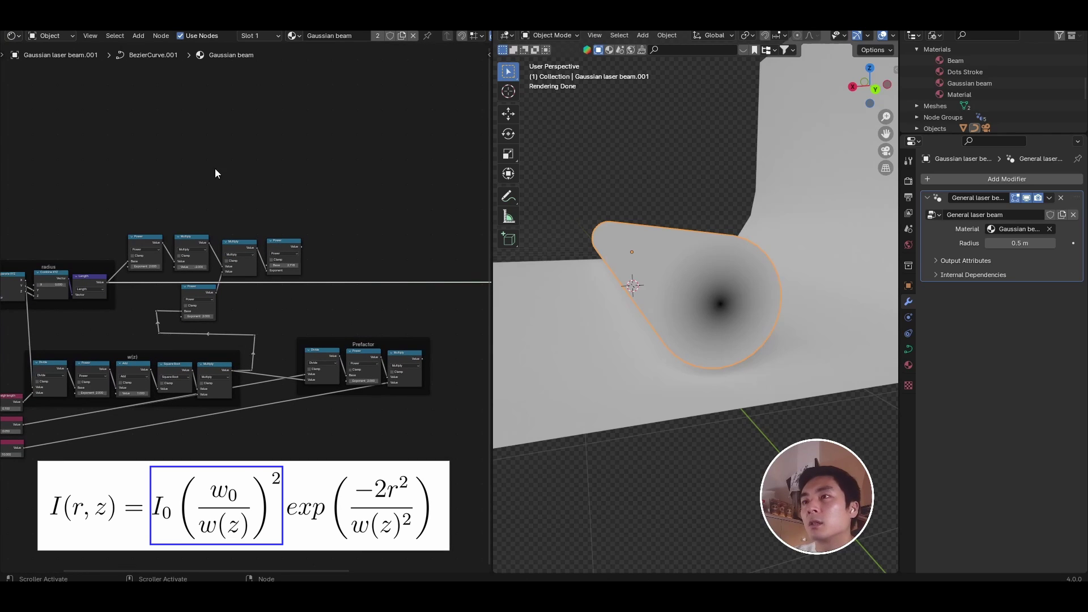
Step: Add a Multiply math node after the Power node with base e, with the Power output feeding its first Value
{"action": "left_click_drag", "start_coordinate": [127, 214], "coordinate": [308, 327]}
{"action": "middle_click_drag", "start_coordinate": [309, 250], "coordinate": [242, 260]}
{"action": "scroll", "coordinate": [243, 260], "scroll_direction": "up", "scroll_amount": 1}
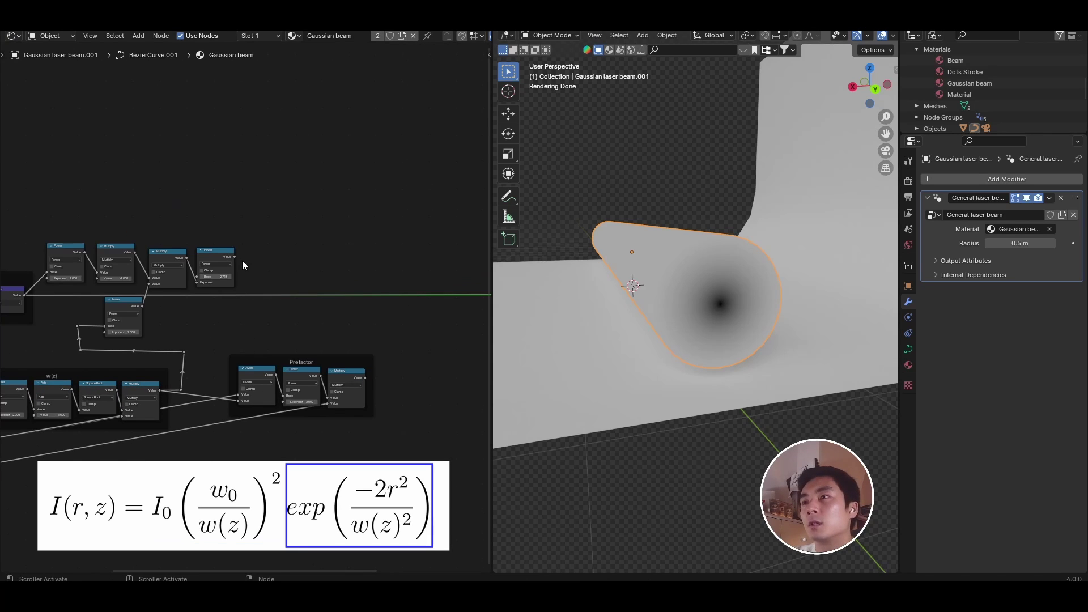
{"action": "left_click", "coordinate": [231, 256]}
{"action": "key", "text": "shift+a"}
{"action": "type", "text": "math m"}
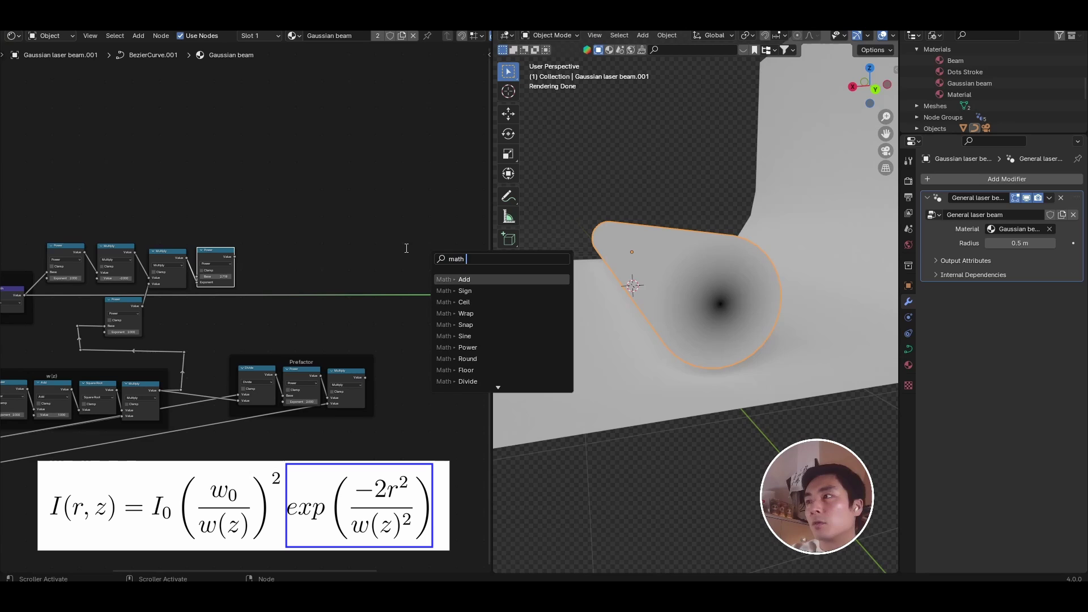
{"action": "type", "text": ","}
{"action": "key", "text": "BackSpace"}
{"action": "key", "text": "Down"}
{"action": "key", "text": "Down"}
{"action": "key", "text": "Return"}
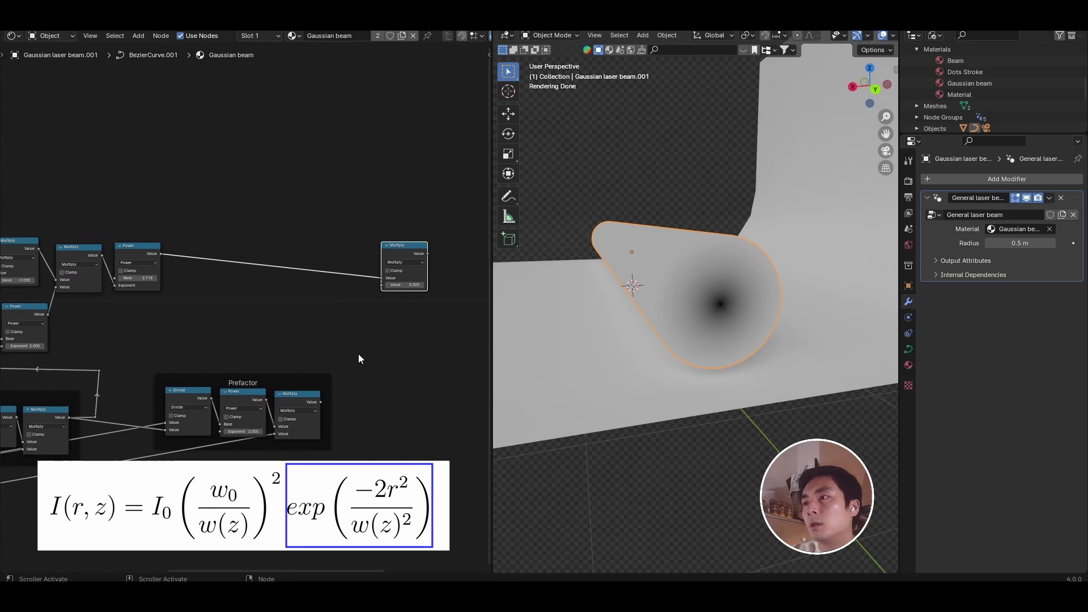
Step: Feed the Prefactor output into the new Multiply node's second Value and its result into the Principled Volume's Emission Strength
{"action": "middle_click_drag", "start_coordinate": [358, 354], "coordinate": [298, 356]}
{"action": "left_click_drag", "start_coordinate": [259, 404], "coordinate": [320, 287]}
{"action": "scroll", "coordinate": [270, 253], "scroll_direction": "up", "scroll_amount": 1}
{"action": "left_click_drag", "start_coordinate": [270, 252], "coordinate": [330, 386]}
{"action": "scroll", "coordinate": [306, 391], "scroll_direction": "up", "scroll_amount": 1}
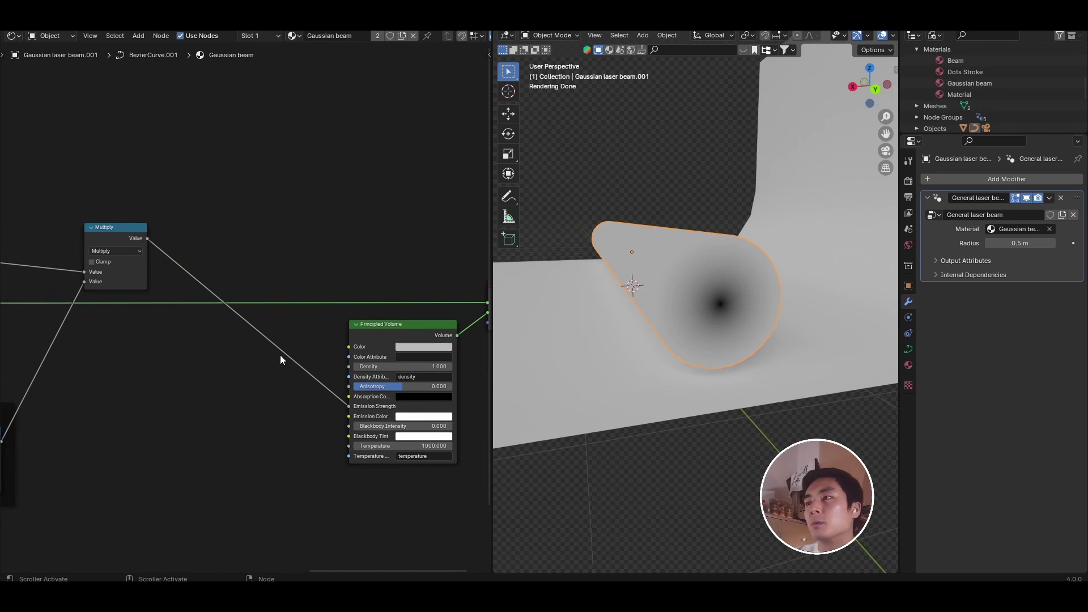
Step: Feed the final Multiply node's result into the Principled Volume's Density as well
{"action": "left_click_drag", "start_coordinate": [148, 239], "coordinate": [349, 366]}
{"action": "scroll", "coordinate": [284, 294], "scroll_direction": "down", "scroll_amount": 2}
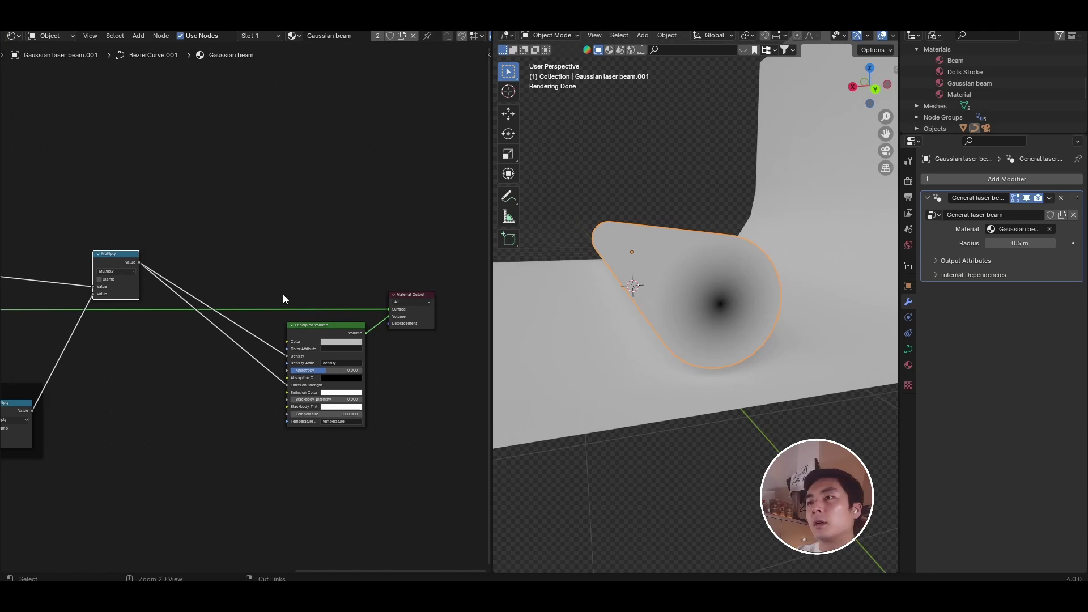
{"action": "middle_click_drag", "start_coordinate": [642, 365], "coordinate": [743, 355]}
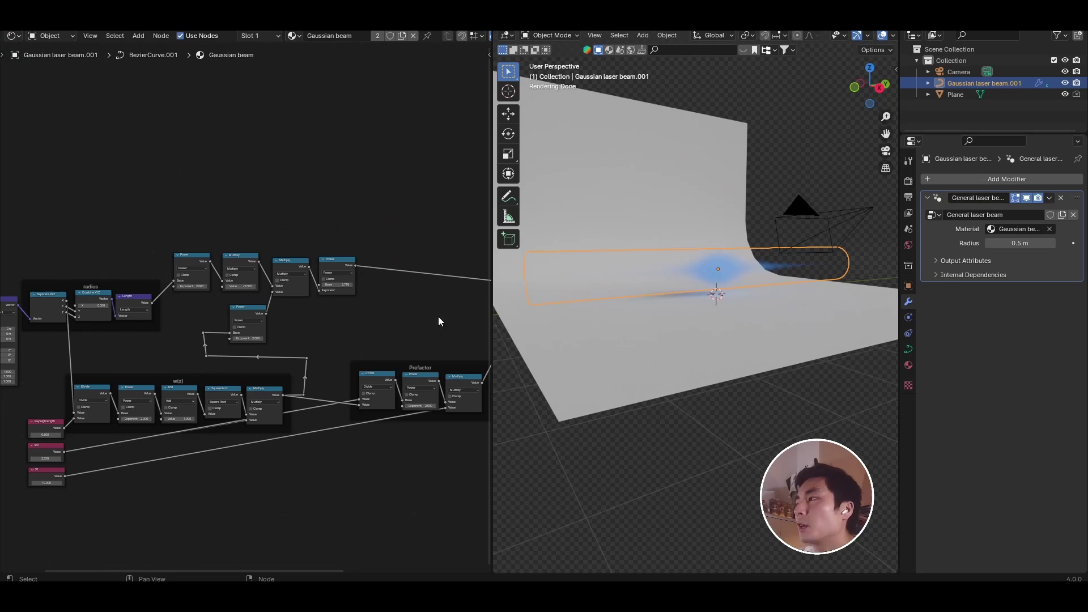
Step: Change the math node combining the -2r² and squared w(z) branches from Multiply to Divide
{"action": "middle_click_drag", "start_coordinate": [647, 280], "coordinate": [644, 304]}
{"action": "scroll", "coordinate": [237, 377], "scroll_direction": "up", "scroll_amount": 2}
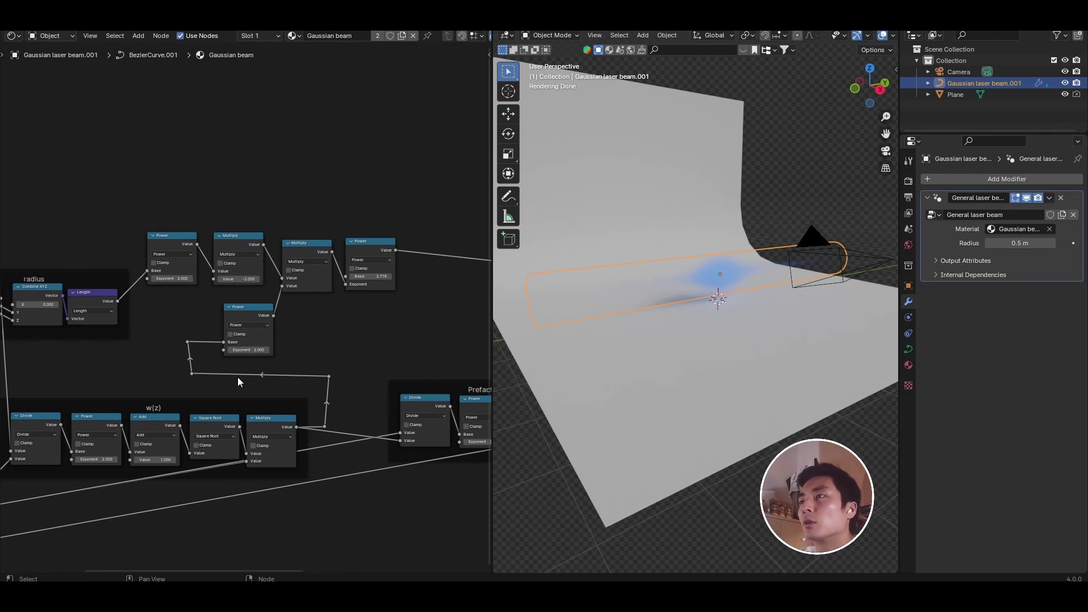
{"action": "scroll", "coordinate": [213, 325], "scroll_direction": "down", "scroll_amount": 1}
{"action": "middle_click_drag", "start_coordinate": [213, 326], "coordinate": [269, 284]}
{"action": "scroll", "coordinate": [335, 307], "scroll_direction": "up", "scroll_amount": 3}
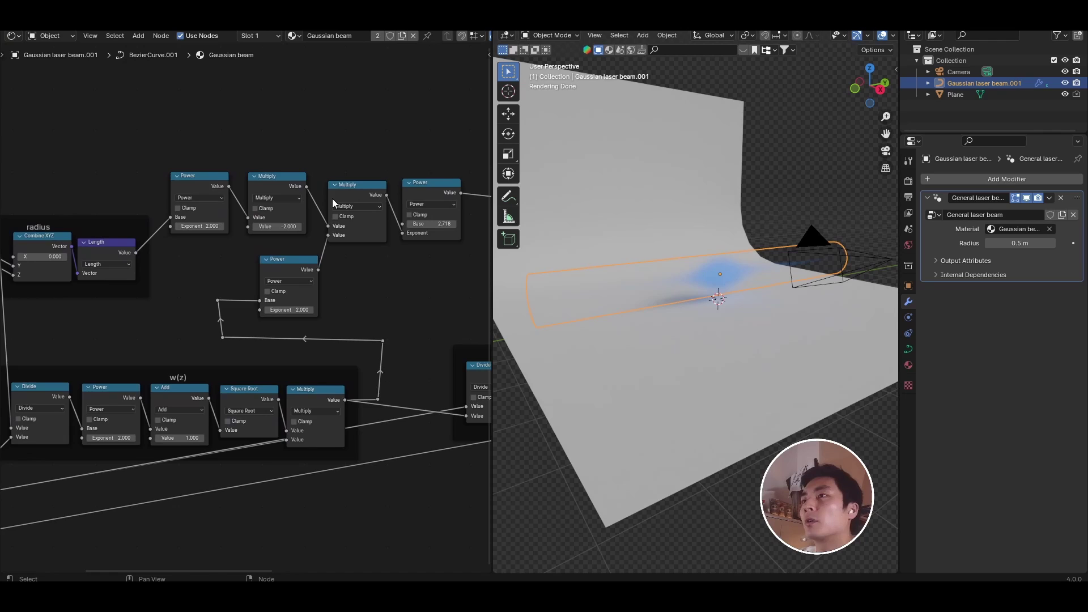
{"action": "scroll", "coordinate": [266, 240], "scroll_direction": "down", "scroll_amount": 1}
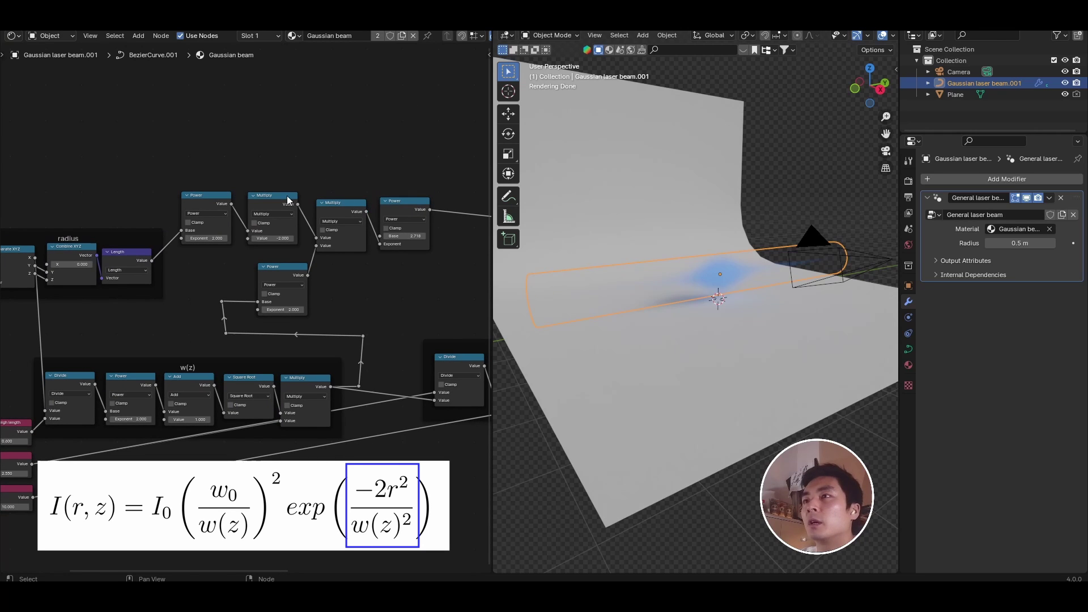
{"action": "scroll", "coordinate": [324, 282], "scroll_direction": "up", "scroll_amount": 1}
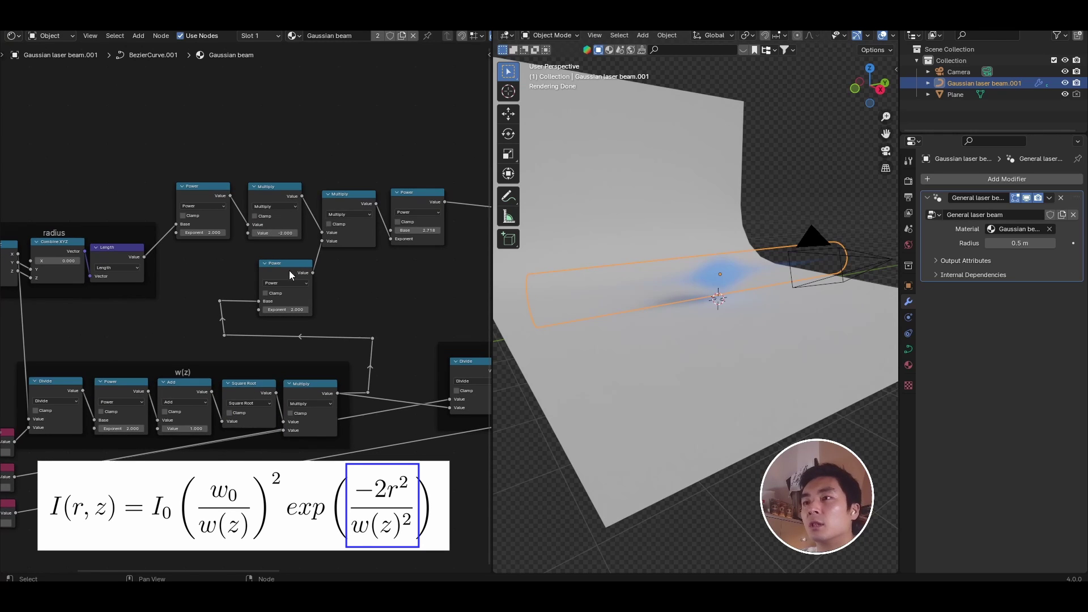
{"action": "scroll", "coordinate": [355, 230], "scroll_direction": "up", "scroll_amount": 1}
{"action": "left_click", "coordinate": [303, 216]}
{"action": "left_click", "coordinate": [306, 278]}
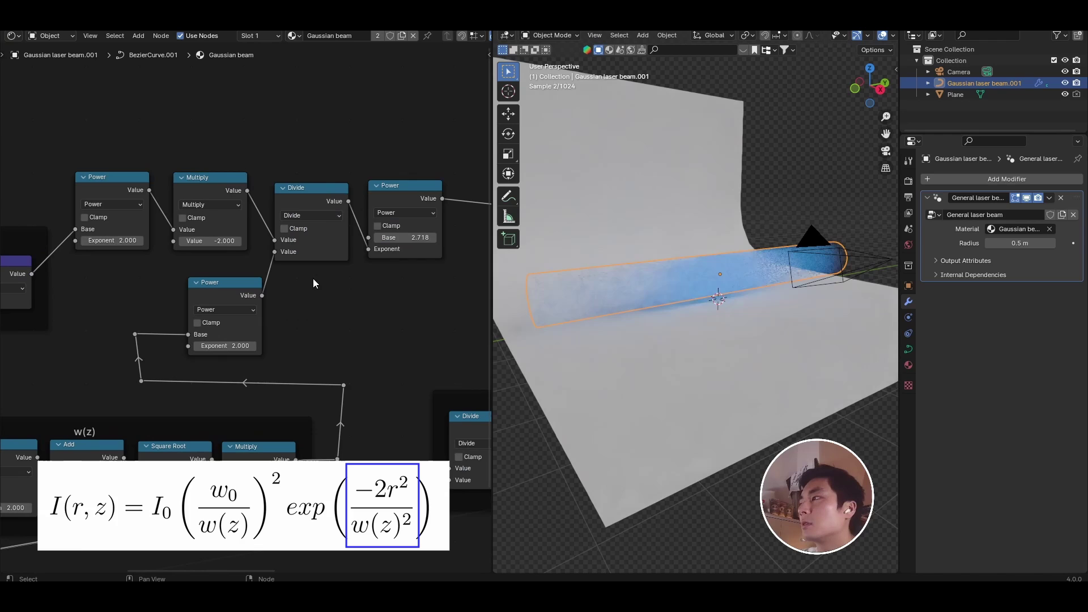
Step: Hide the backdrop plane in the viewport
{"action": "scroll", "coordinate": [423, 291], "scroll_direction": "down", "scroll_amount": 3}
{"action": "scroll", "coordinate": [188, 349], "scroll_direction": "up", "scroll_amount": 4}
{"action": "middle_click_drag", "start_coordinate": [188, 349], "coordinate": [306, 192]}
{"action": "left_click", "coordinate": [674, 170]}
{"action": "left_click", "coordinate": [1063, 94]}
Step: Select the laser beam again and set its w0 value to 0.05
{"action": "left_click", "coordinate": [730, 288]}
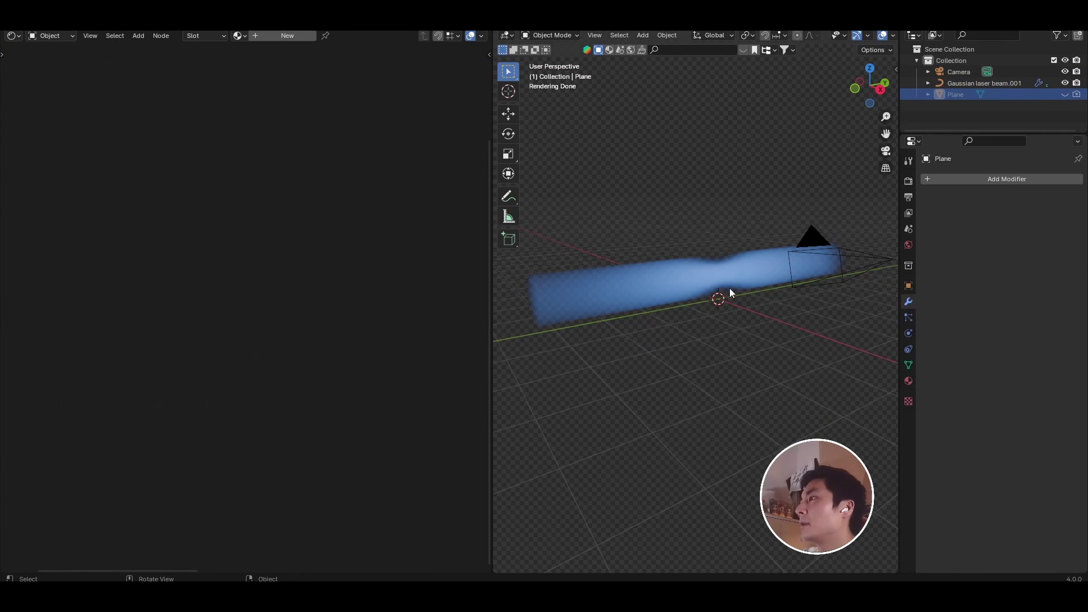
{"action": "left_click", "coordinate": [209, 350]}
{"action": "type", "text": "0.05"}
{"action": "key", "text": "Return"}
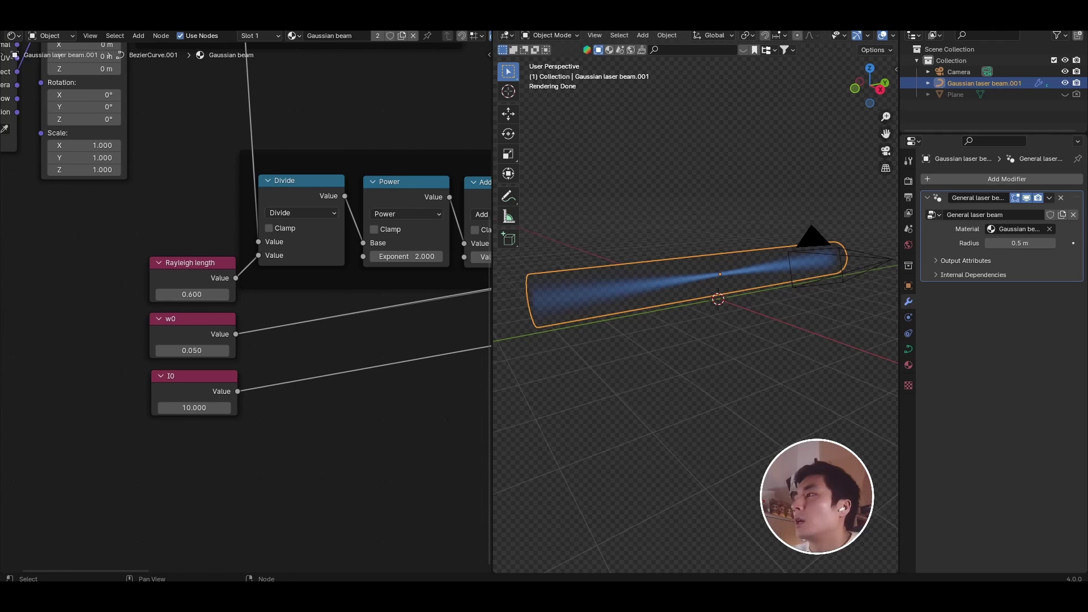
Step: Increase the beam modifier's Radius to about 1.24 m
{"action": "middle_click_drag", "start_coordinate": [765, 275], "coordinate": [706, 365]}
{"action": "scroll", "coordinate": [722, 328], "scroll_direction": "up", "scroll_amount": 3}
{"action": "scroll", "coordinate": [722, 328], "scroll_direction": "down", "scroll_amount": 3}
{"action": "key", "text": "Home"}
{"action": "middle_click_drag", "start_coordinate": [338, 348], "coordinate": [363, 353]}
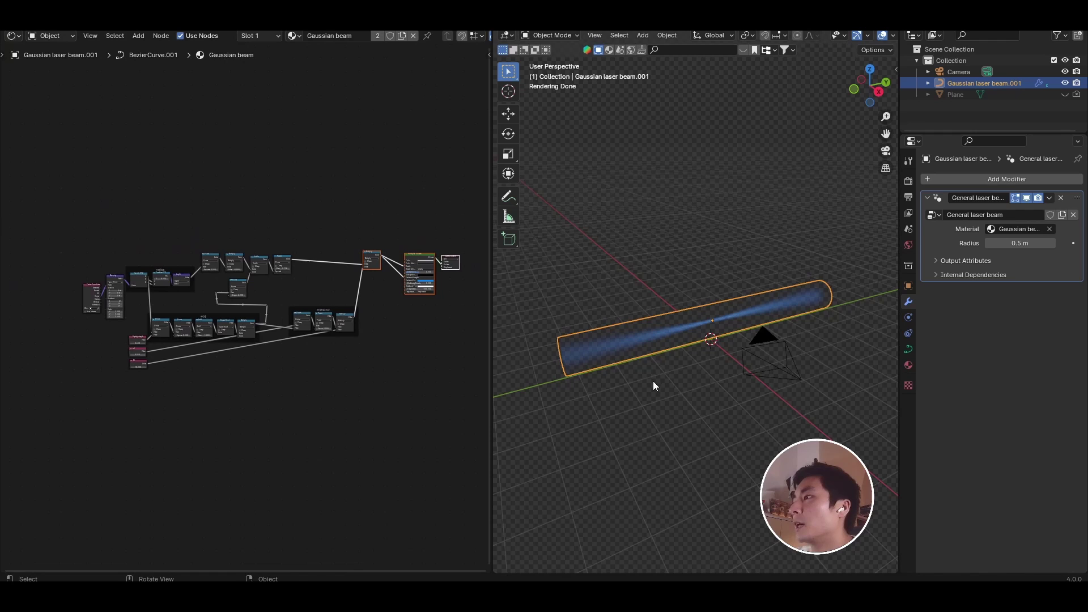
{"action": "scroll", "coordinate": [698, 392], "scroll_direction": "up", "scroll_amount": 5}
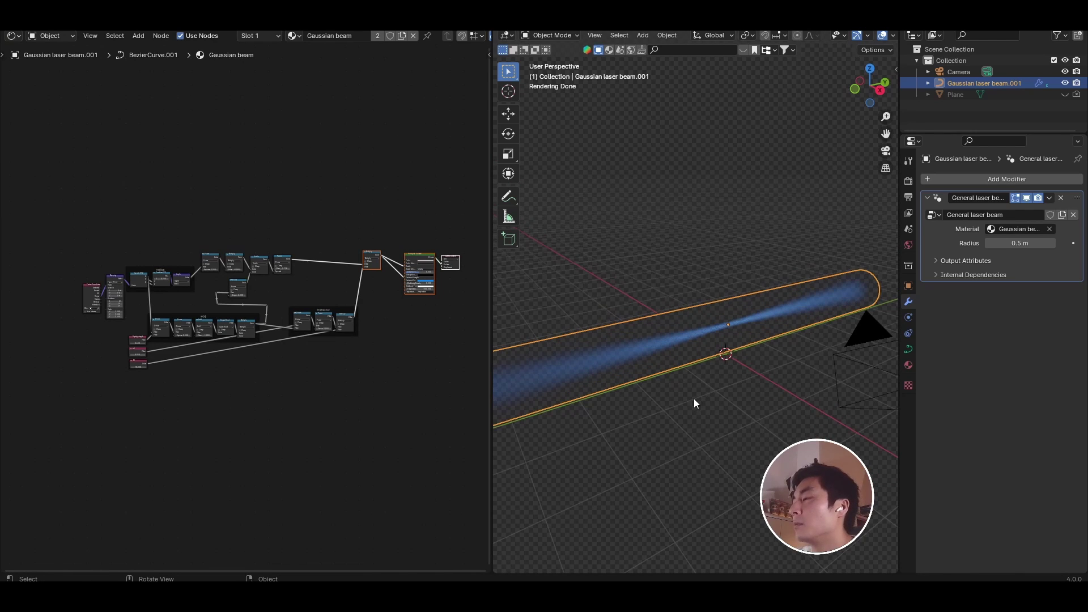
{"action": "middle_click_drag", "start_coordinate": [694, 399], "coordinate": [683, 354]}
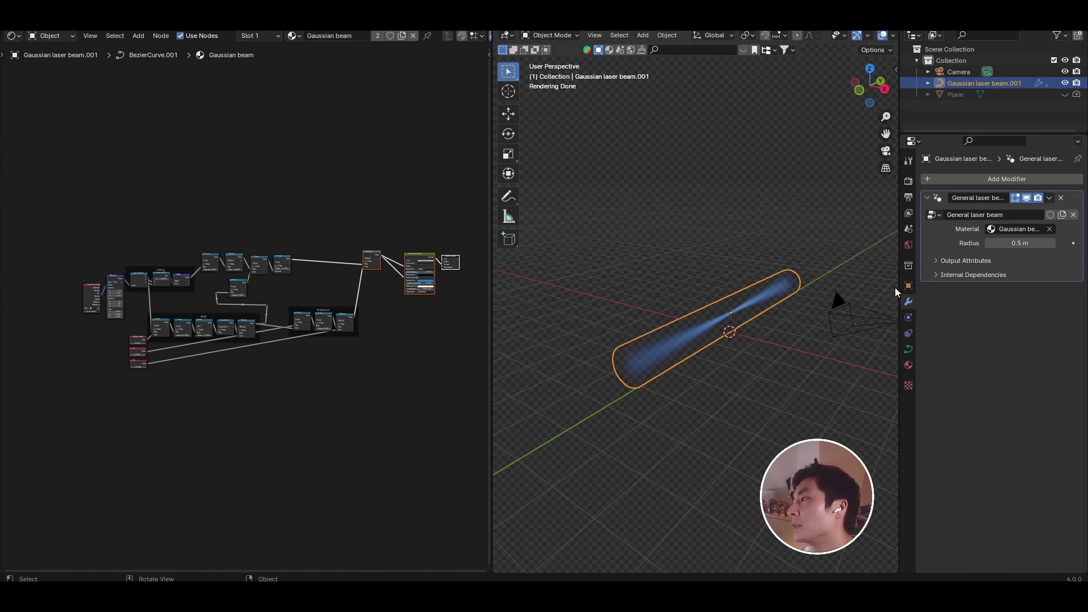
{"action": "left_click_drag", "start_coordinate": [1001, 243], "coordinate": [1043, 242]}
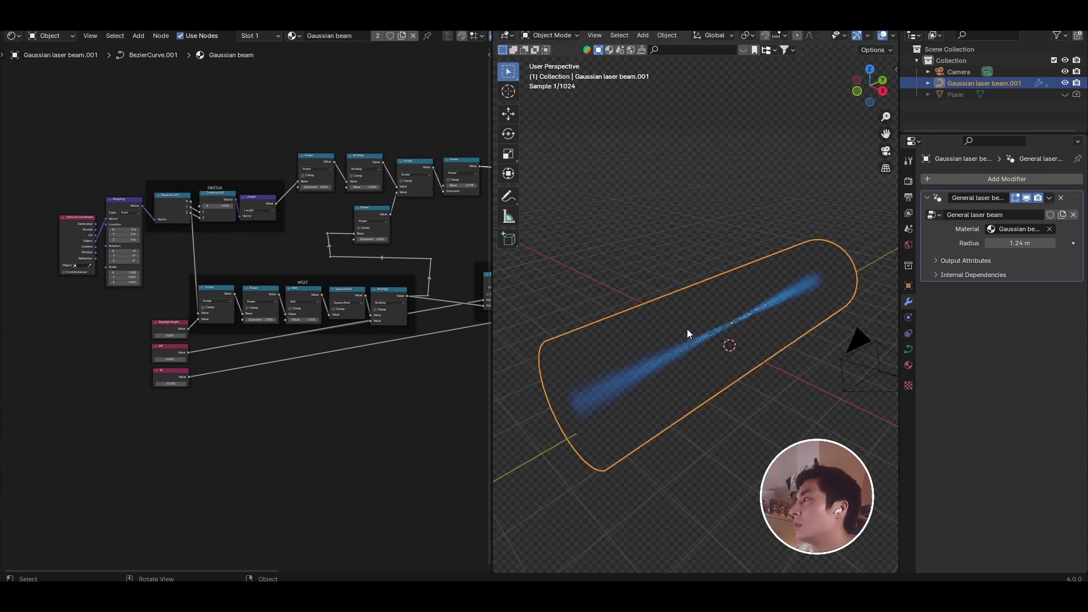
Step: Lengthen the beam by moving the curve's near end point outward along Y in Edit Mode, and return to Object Mode
{"action": "scroll", "coordinate": [687, 329], "scroll_direction": "down", "scroll_amount": 4}
{"action": "key", "text": "Tab"}
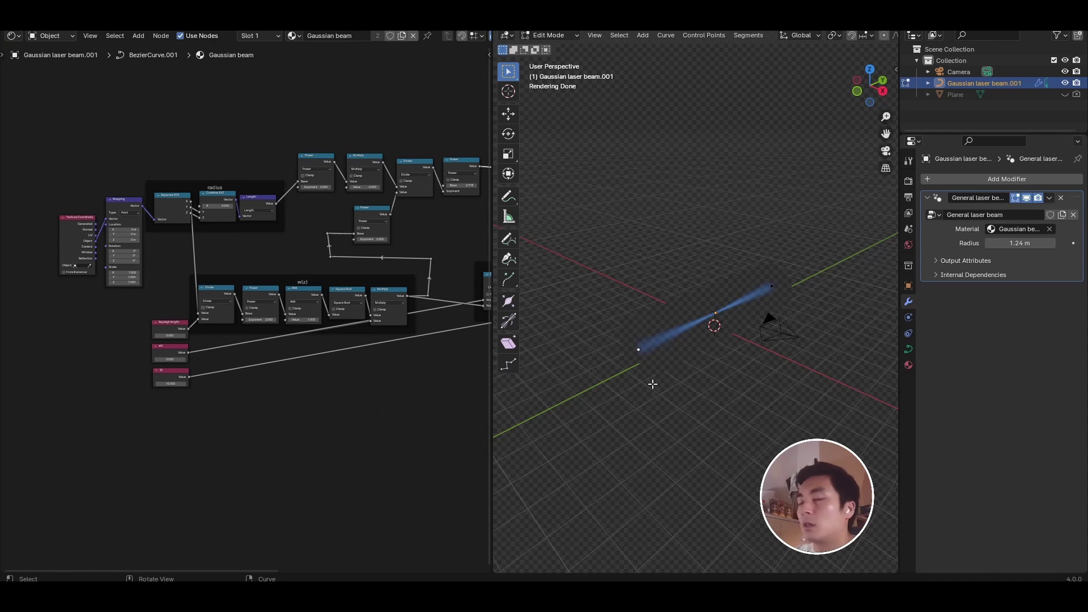
{"action": "key", "text": "g"}
{"action": "key", "text": "y"}
{"action": "left_click", "coordinate": [564, 418]}
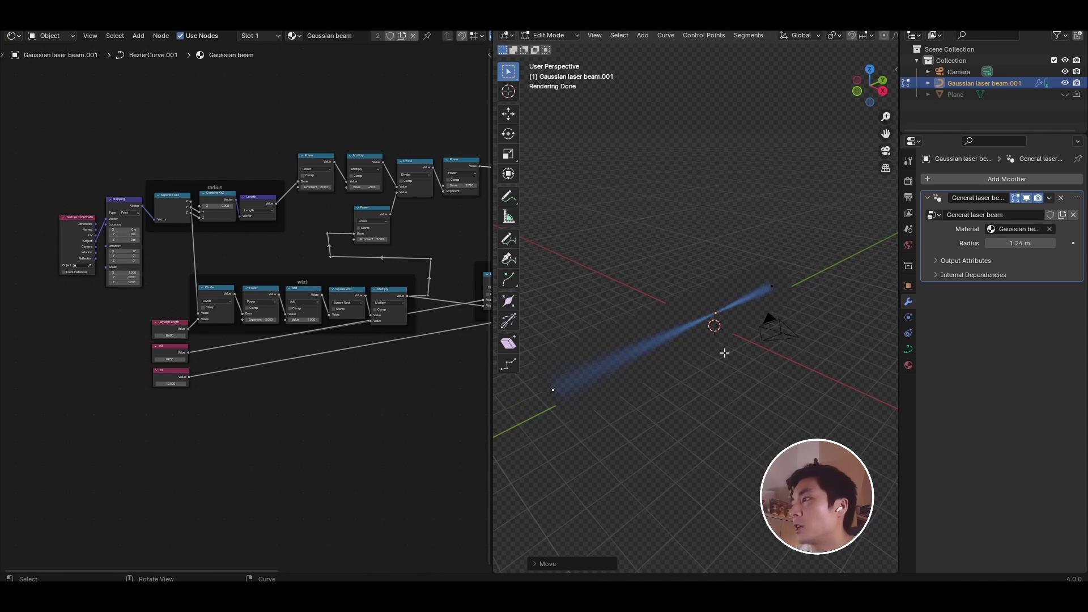
{"action": "scroll", "coordinate": [736, 345], "scroll_direction": "down", "scroll_amount": 4}
{"action": "middle_click_drag", "start_coordinate": [792, 316], "coordinate": [593, 307]}
{"action": "scroll", "coordinate": [762, 288], "scroll_direction": "up", "scroll_amount": 3}
{"action": "key", "text": "Tab"}
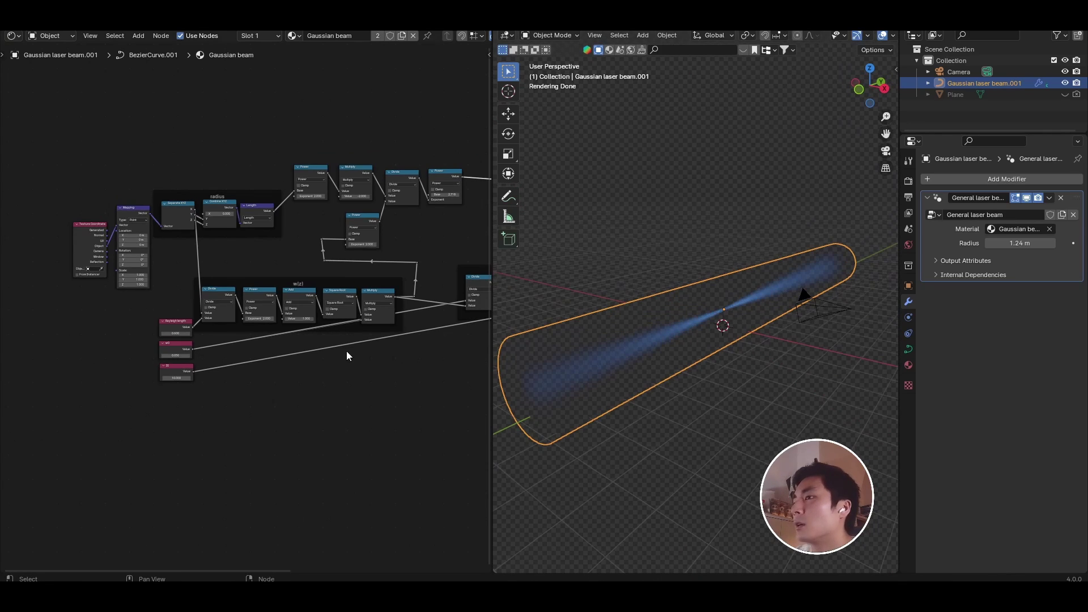
Step: Raise the I0 value to 59.1 and try adjusting the Rayleigh length
{"action": "scroll", "coordinate": [159, 357], "scroll_direction": "up", "scroll_amount": 4}
{"action": "scroll", "coordinate": [241, 314], "scroll_direction": "up", "scroll_amount": 1}
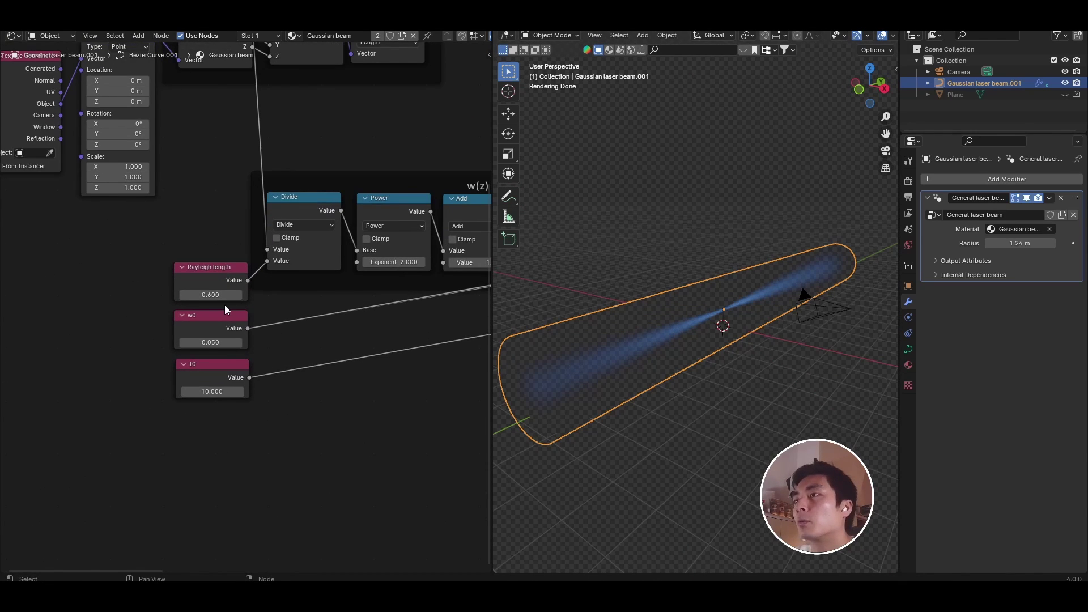
{"action": "mouse_move", "coordinate": [215, 392]}
{"action": "left_mouse_down"}
{"action": "mouse_move", "coordinate": [289, 392]}
{"action": "mouse_move", "coordinate": [212, 392]}
{"action": "left_mouse_up"}
{"action": "mouse_move", "coordinate": [211, 294]}
{"action": "left_mouse_down"}
{"action": "mouse_move", "coordinate": [187, 295]}
{"action": "mouse_move", "coordinate": [201, 295]}
{"action": "left_mouse_up"}
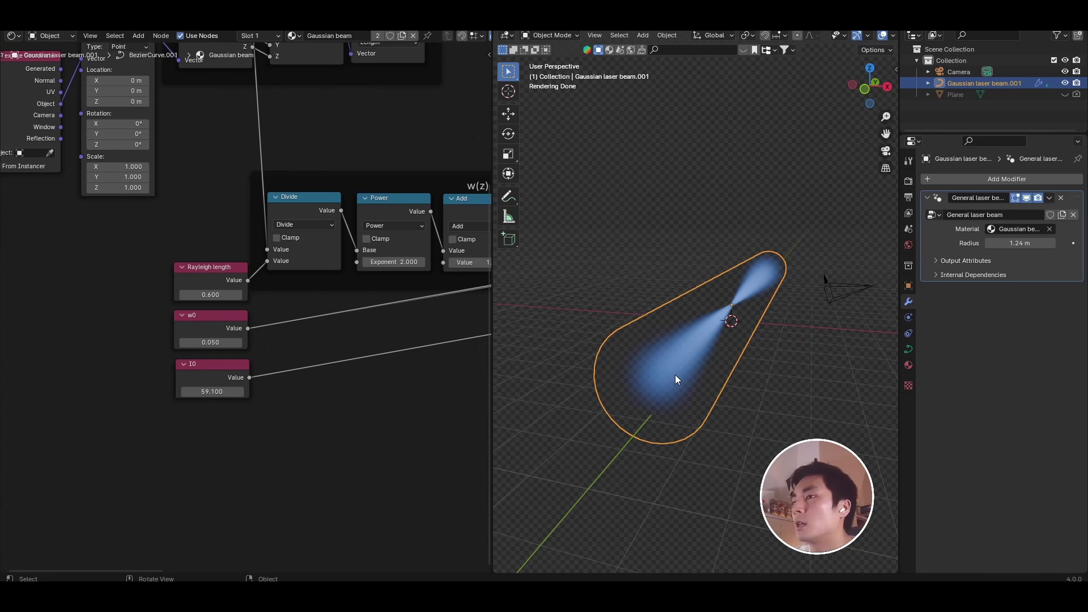
{"action": "mouse_move", "coordinate": [674, 375]}
{"action": "middle_mouse_down"}
{"action": "mouse_move", "coordinate": [691, 370]}
{"action": "mouse_move", "coordinate": [679, 372]}
{"action": "middle_mouse_up"}
{"action": "key", "text": "Home"}
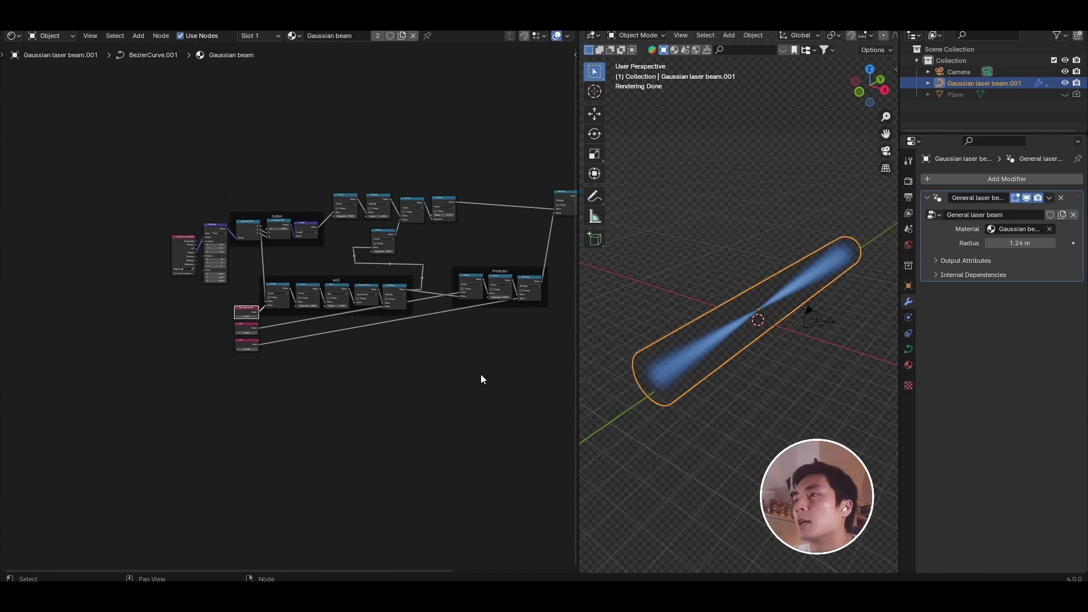
{"action": "middle_click_drag", "start_coordinate": [436, 384], "coordinate": [340, 424]}
{"action": "scroll", "coordinate": [349, 405], "scroll_direction": "up", "scroll_amount": 1}
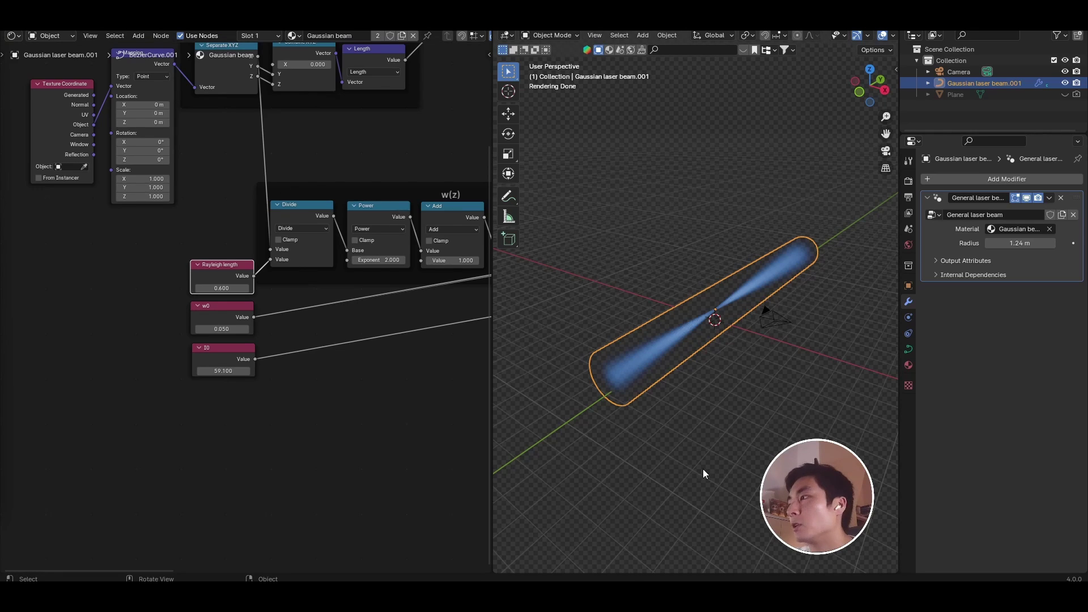
{"action": "scroll", "coordinate": [304, 298], "scroll_direction": "down", "scroll_amount": 2}
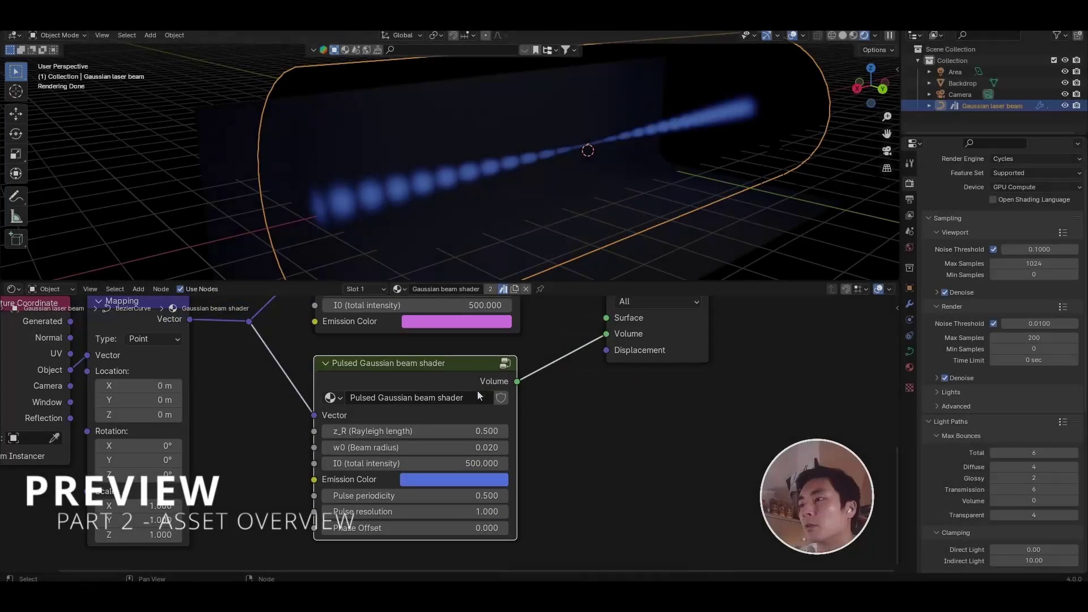
Step: On the Pulsed Gaussian beam shader, set the Rayleigh length to 0.2 and the total intensity to 536.7
{"action": "left_click_drag", "start_coordinate": [414, 447], "coordinate": [453, 463]}
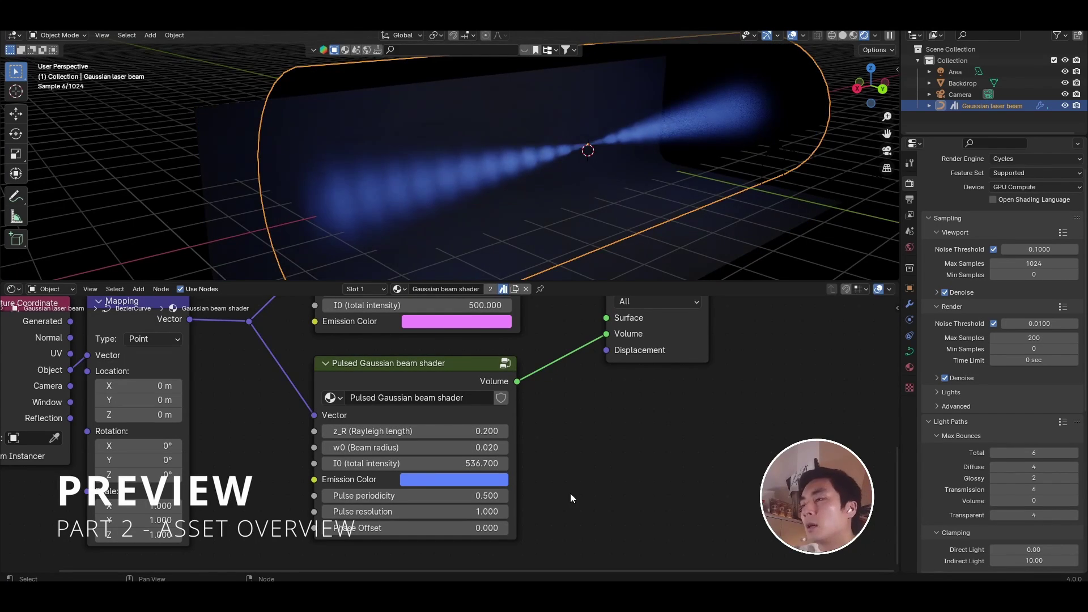
{"action": "middle_click_drag", "start_coordinate": [674, 213], "coordinate": [639, 204]}
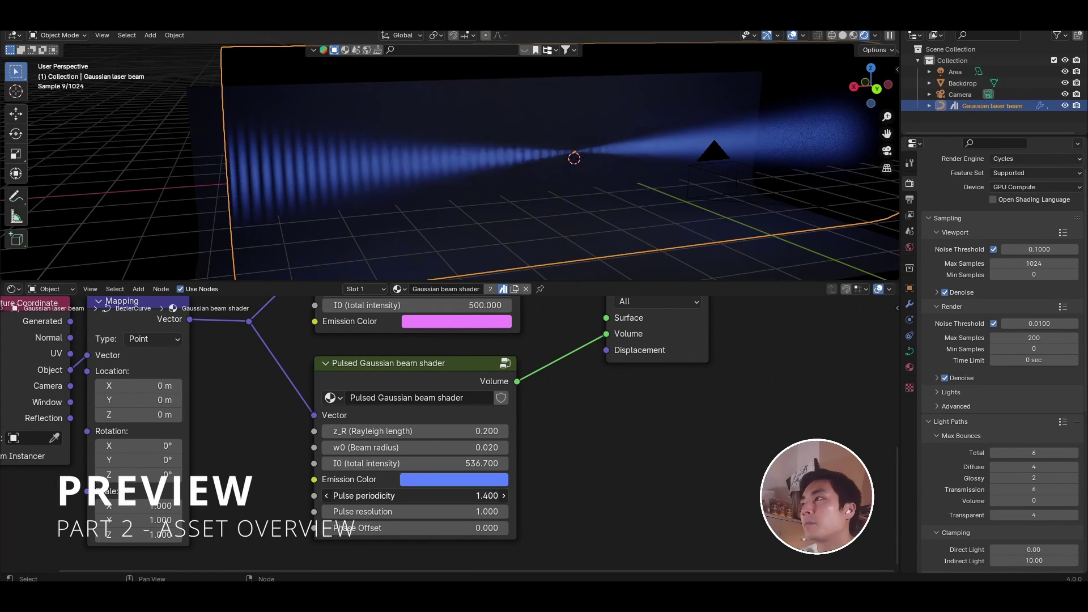